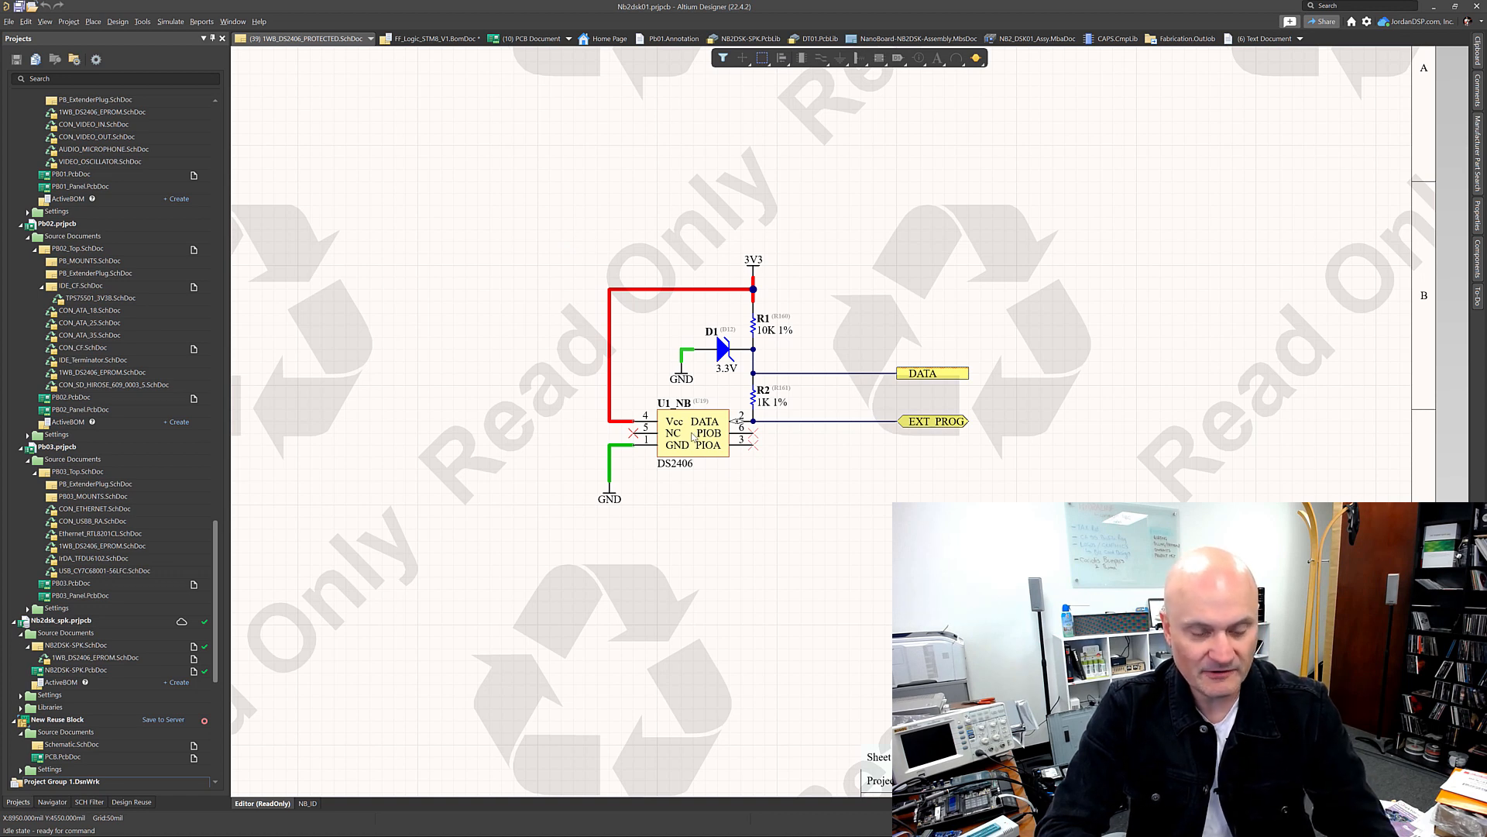
{"action": "mouse_move", "coordinate": [692, 437]}
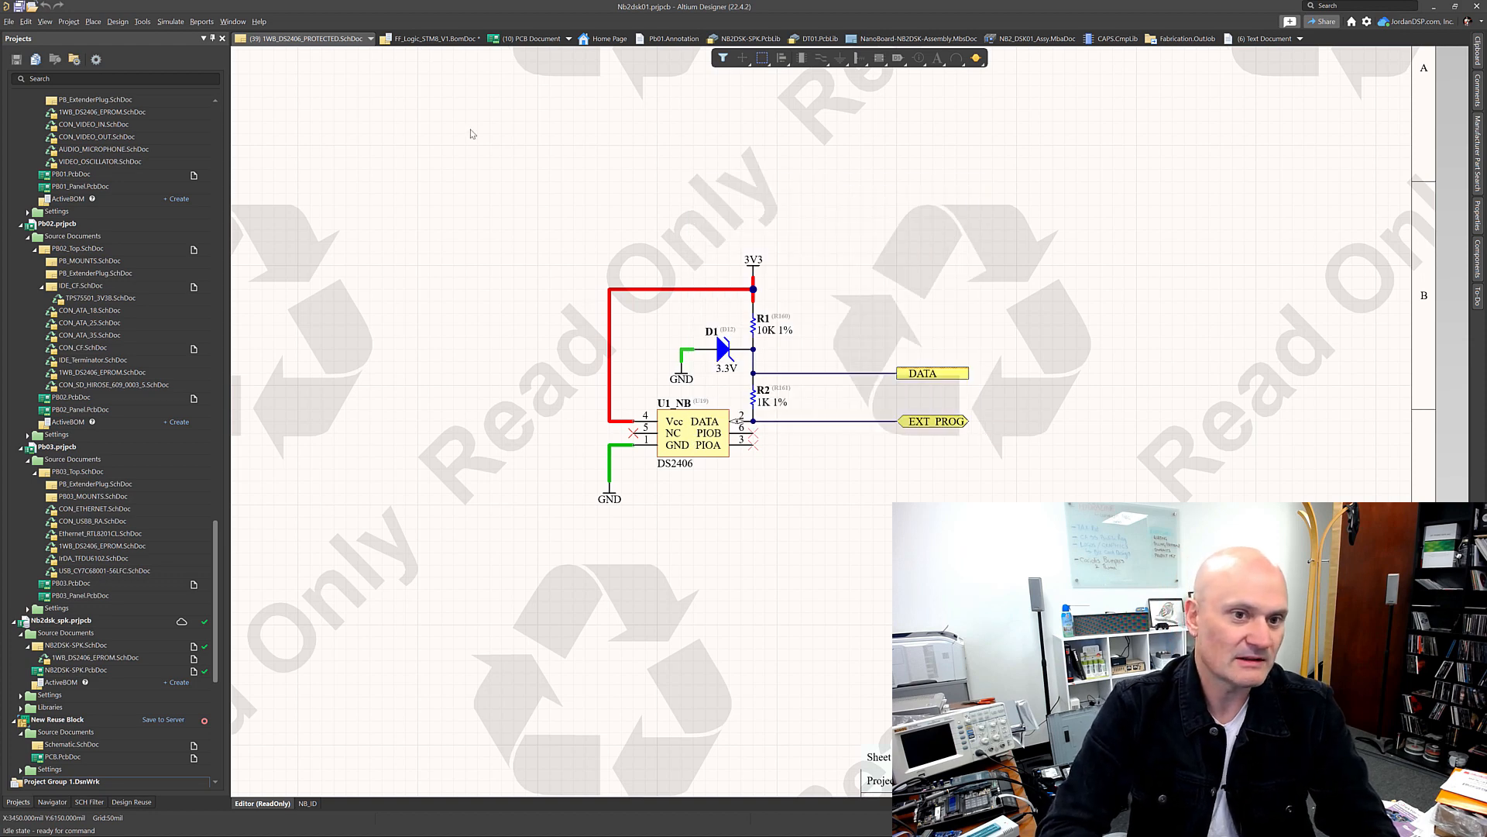
{"action": "left_click", "coordinate": [118, 22]}
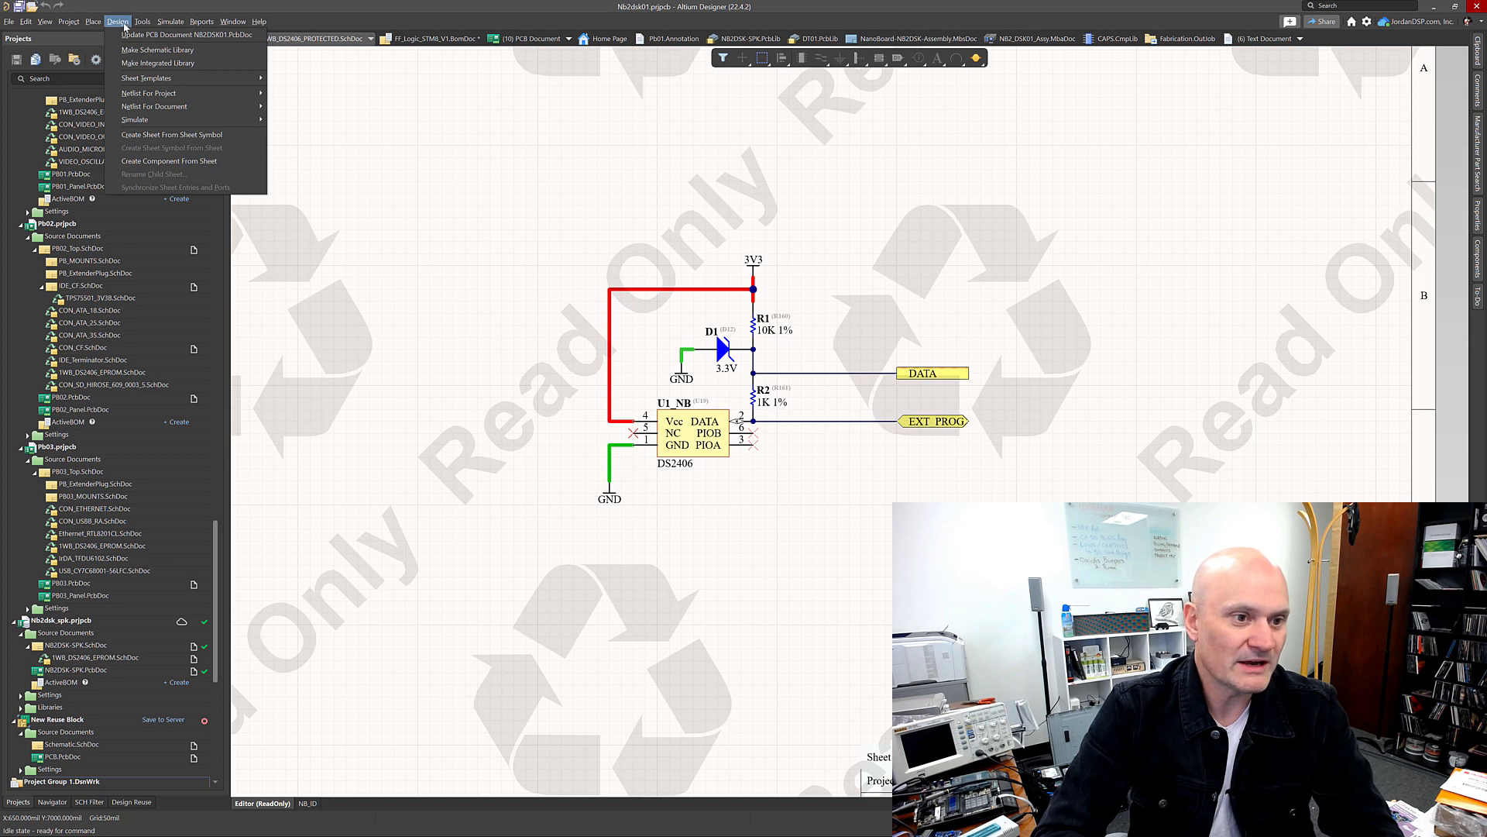
{"action": "mouse_move", "coordinate": [143, 22]}
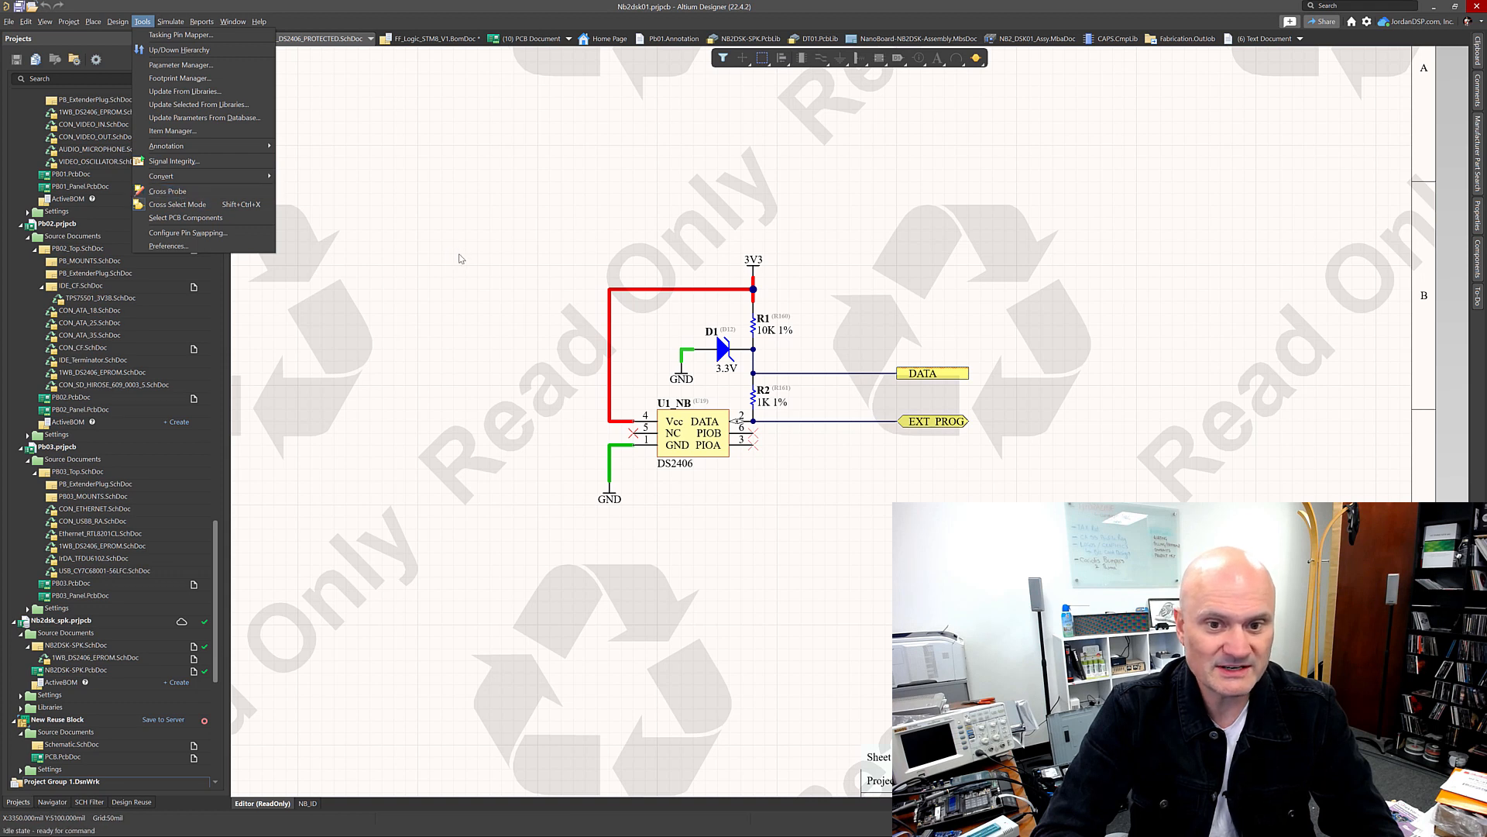
Step: Select the DS2406 circuit with U1_NB, R1, R2 and D1 in the schematic
{"action": "left_click", "coordinate": [548, 231]}
{"action": "left_click_drag", "start_coordinate": [555, 226], "coordinate": [402, 330]}
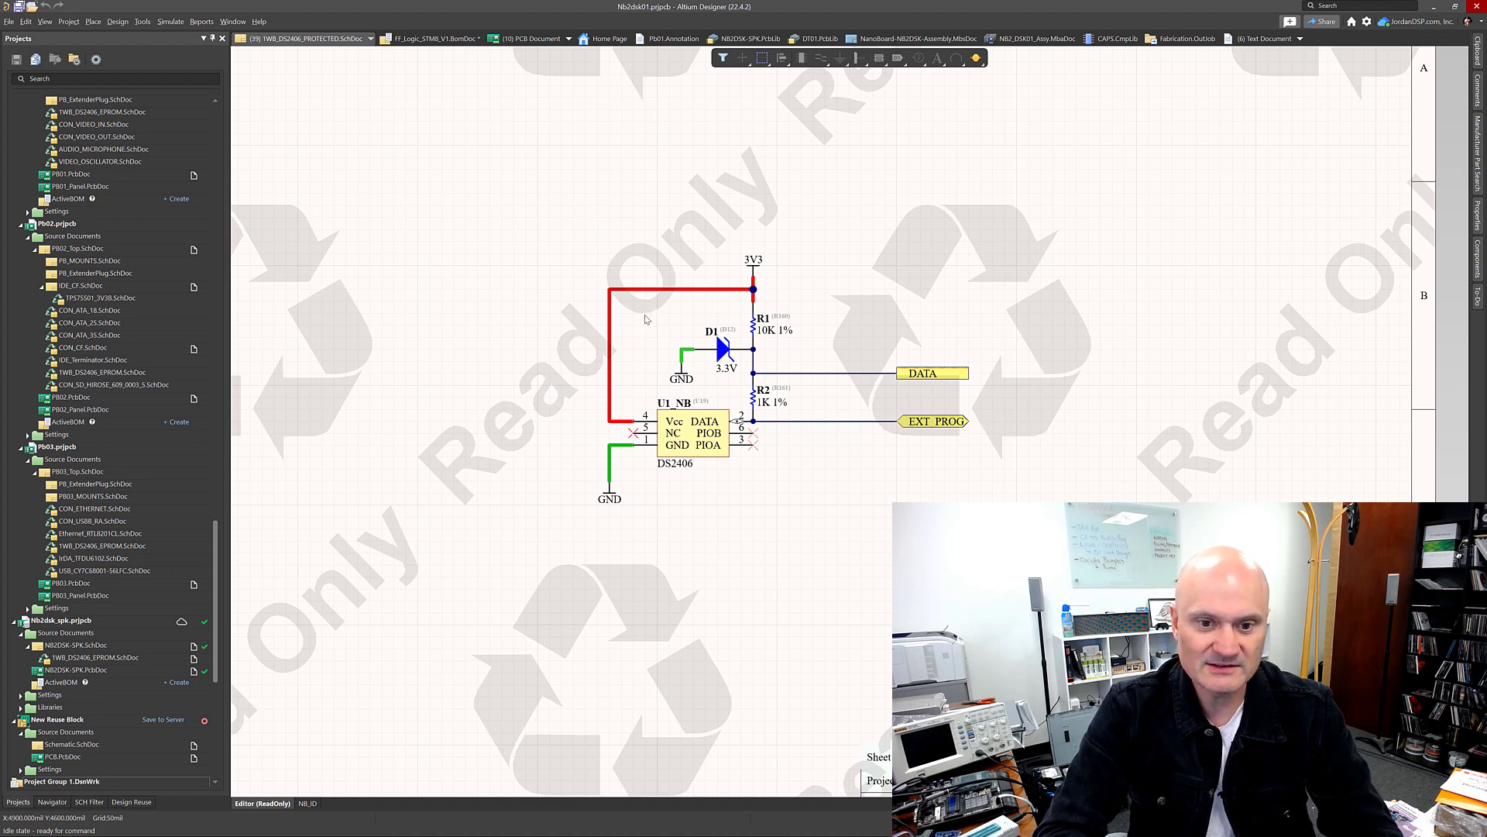
{"action": "left_click_drag", "start_coordinate": [645, 318], "coordinate": [1011, 526]}
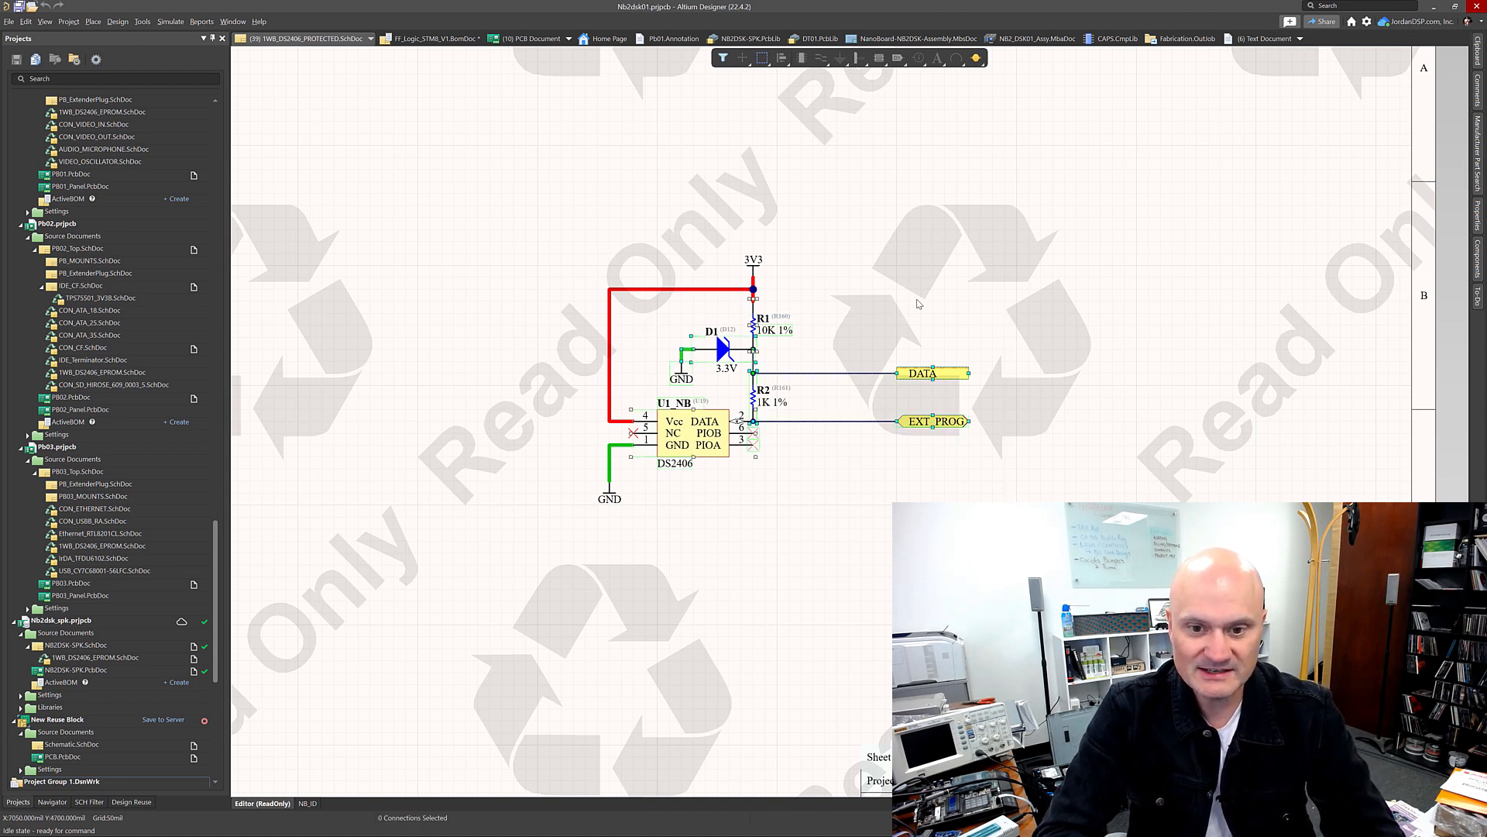
{"action": "left_click", "coordinate": [987, 315]}
{"action": "left_click_drag", "start_coordinate": [987, 312], "coordinate": [648, 499]}
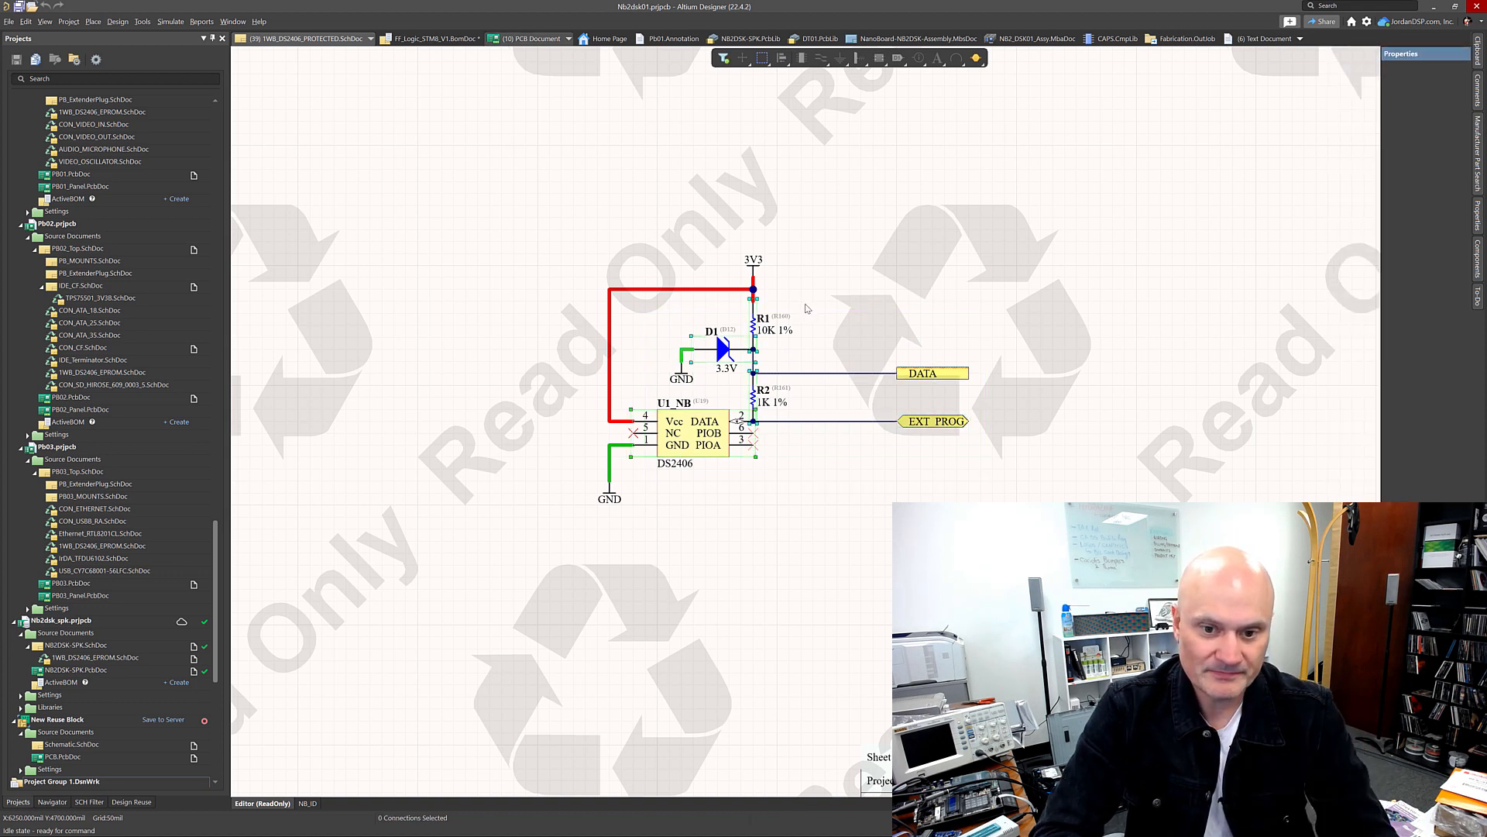
Step: Switch to the NB2DSK01.PcbDoc board and zoom to the cross-selected objects
{"action": "left_click", "coordinate": [567, 43]}
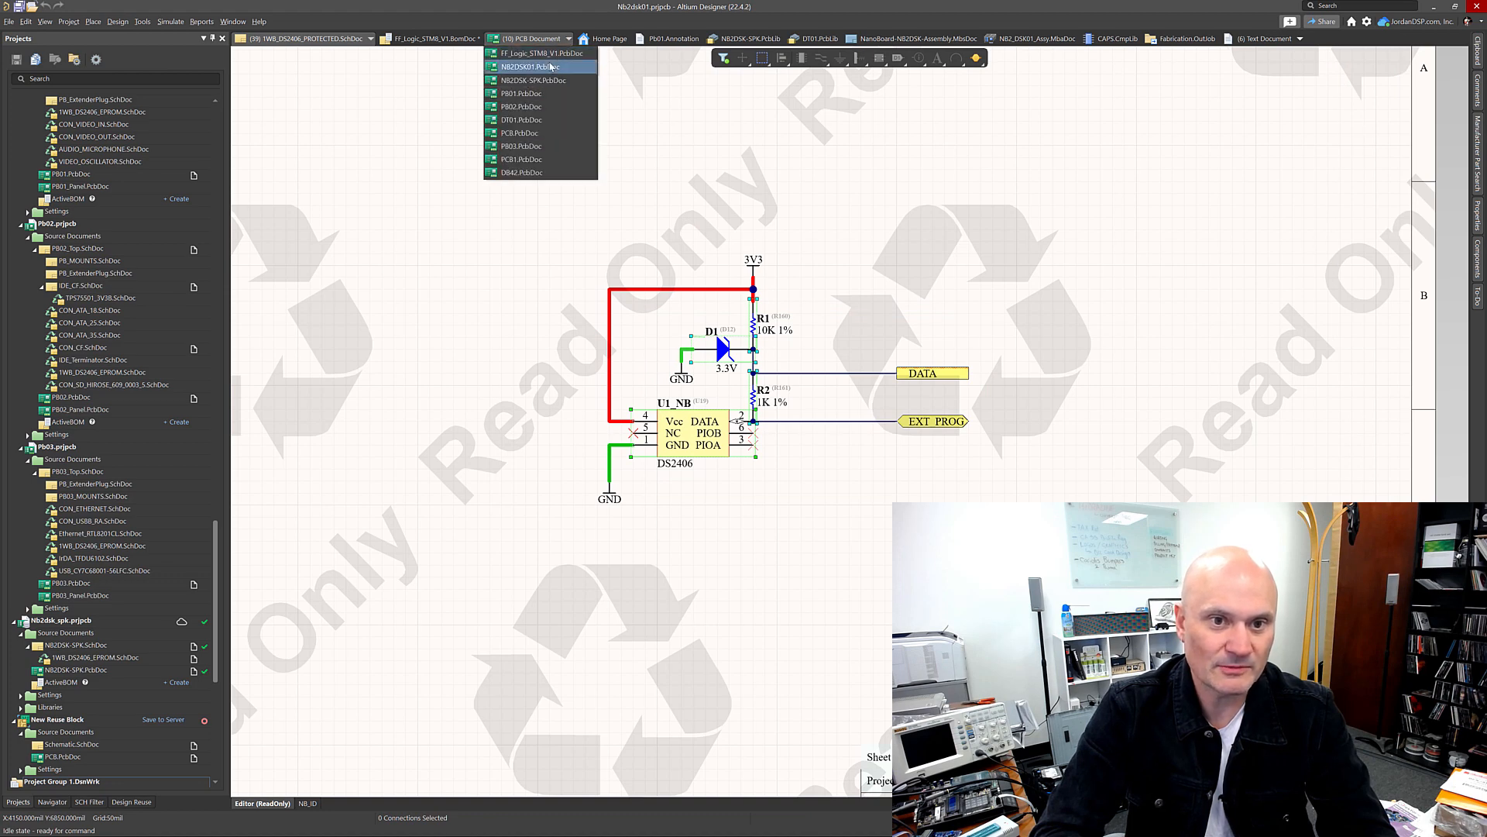
{"action": "left_click", "coordinate": [543, 68]}
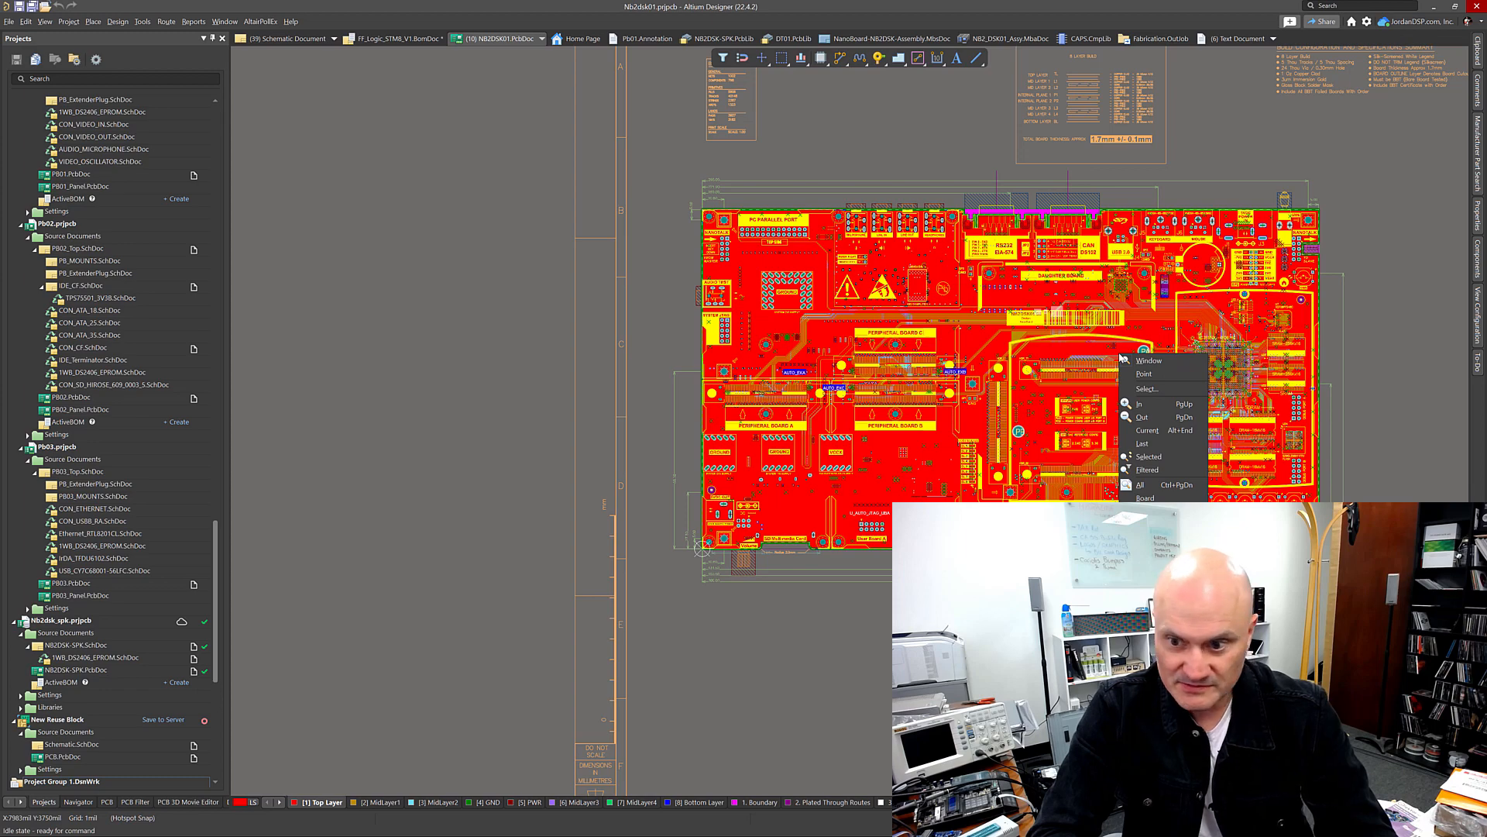
{"action": "left_click", "coordinate": [1166, 457]}
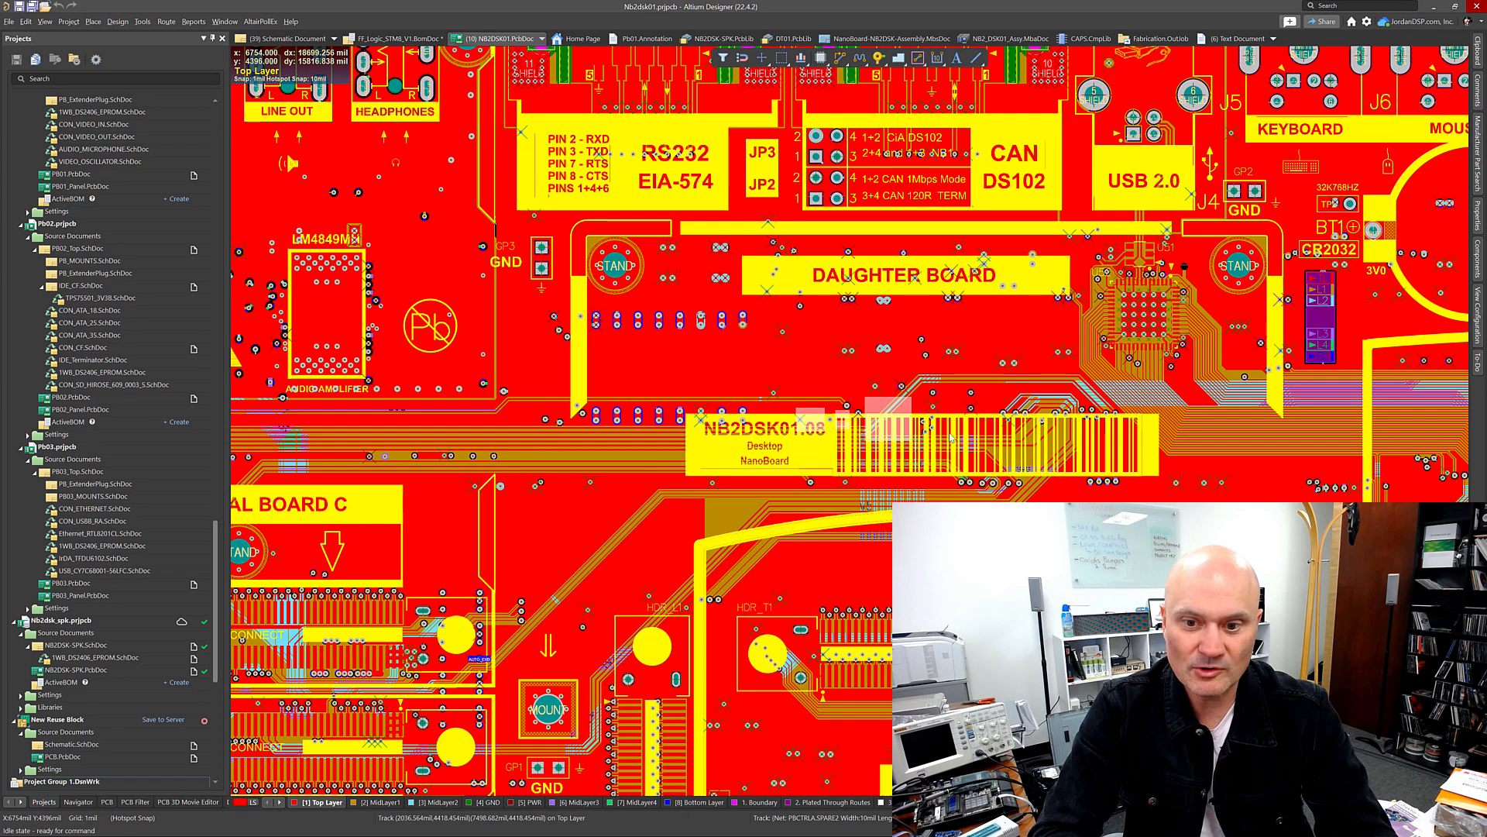
Step: Flip the board to its bottom side and show the Bottom Layer alone in single-layer mode
{"action": "right_click", "coordinate": [841, 434]}
{"action": "left_click", "coordinate": [846, 428]}
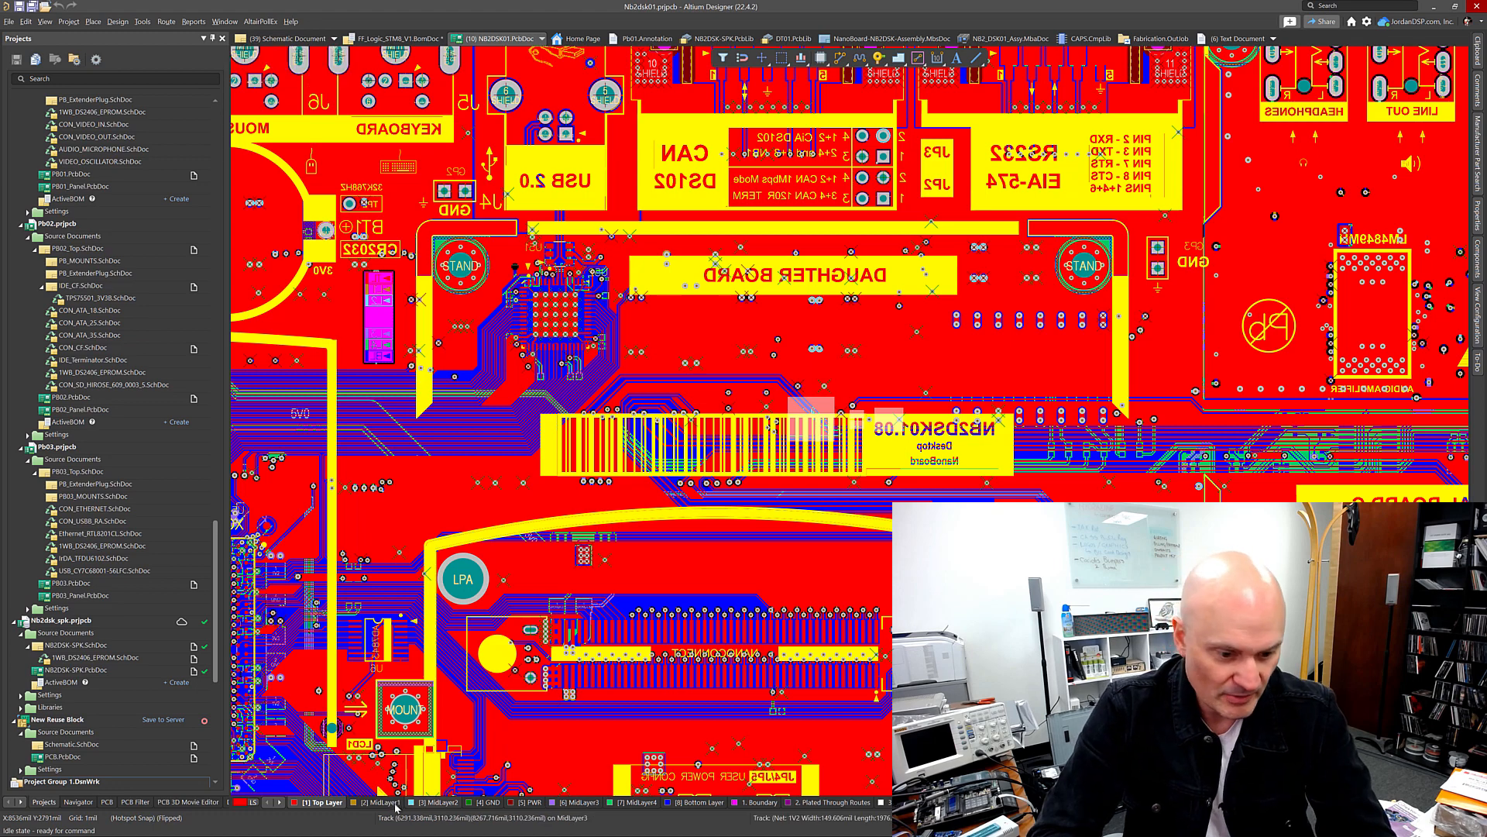
{"action": "left_click", "coordinate": [701, 804]}
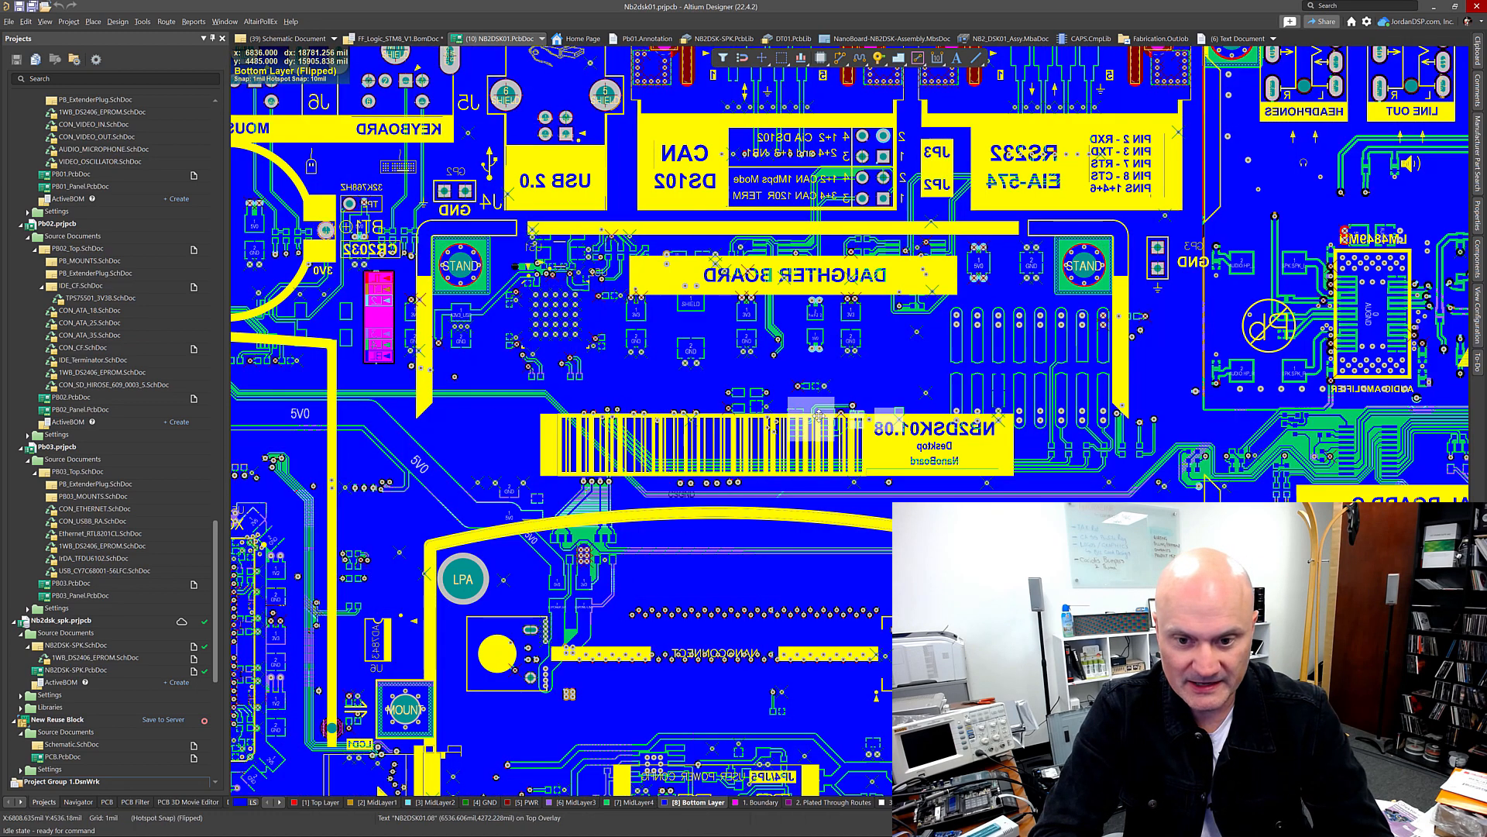
{"action": "scroll", "coordinate": [799, 438], "scroll_direction": "up", "scroll_amount": 2, "text": "ctrl"}
{"action": "scroll", "coordinate": [851, 428], "scroll_direction": "up", "scroll_amount": 2, "text": "ctrl"}
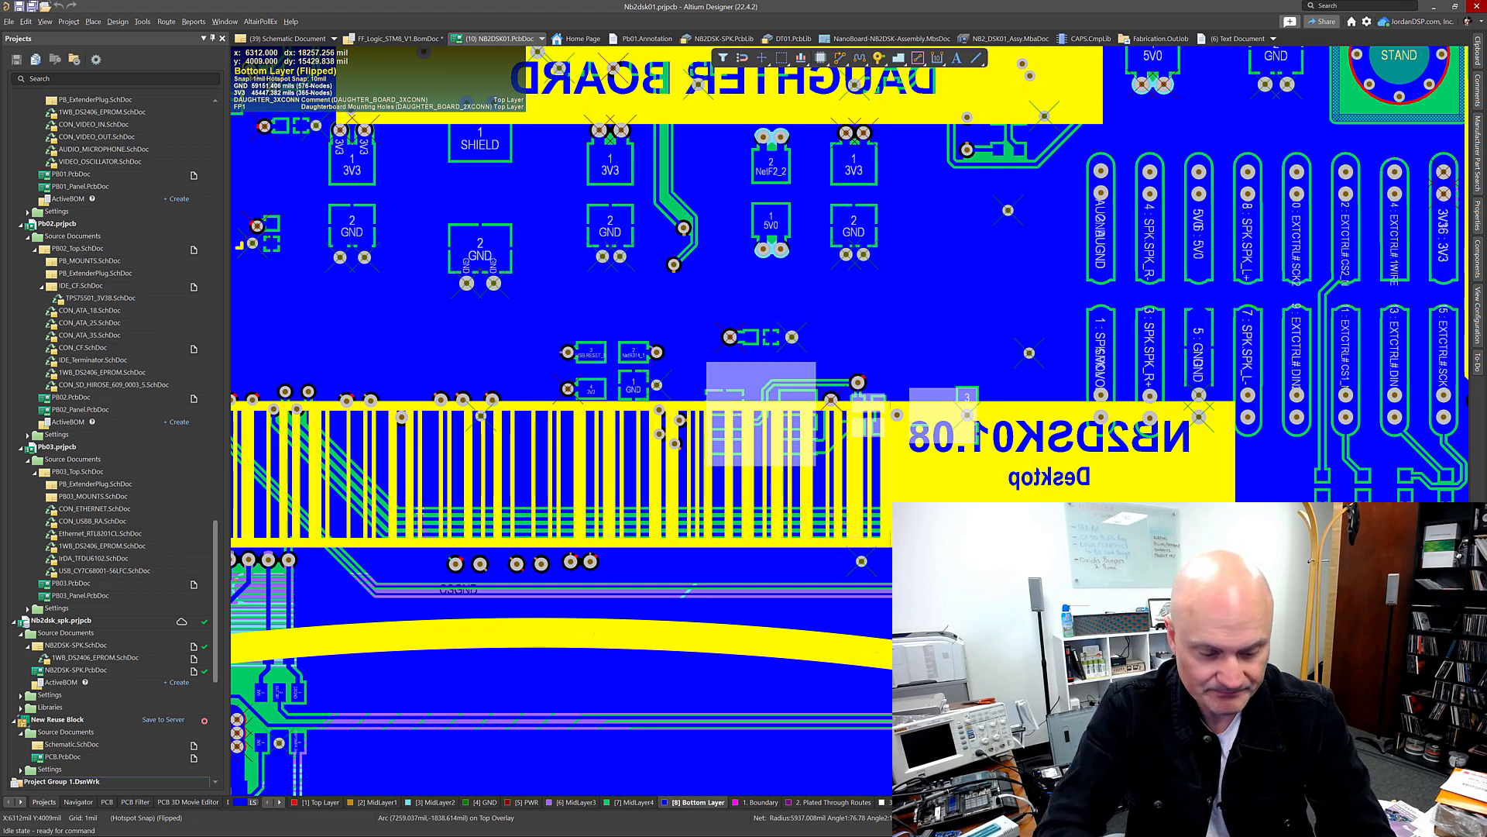
{"action": "key", "text": "shift+s"}
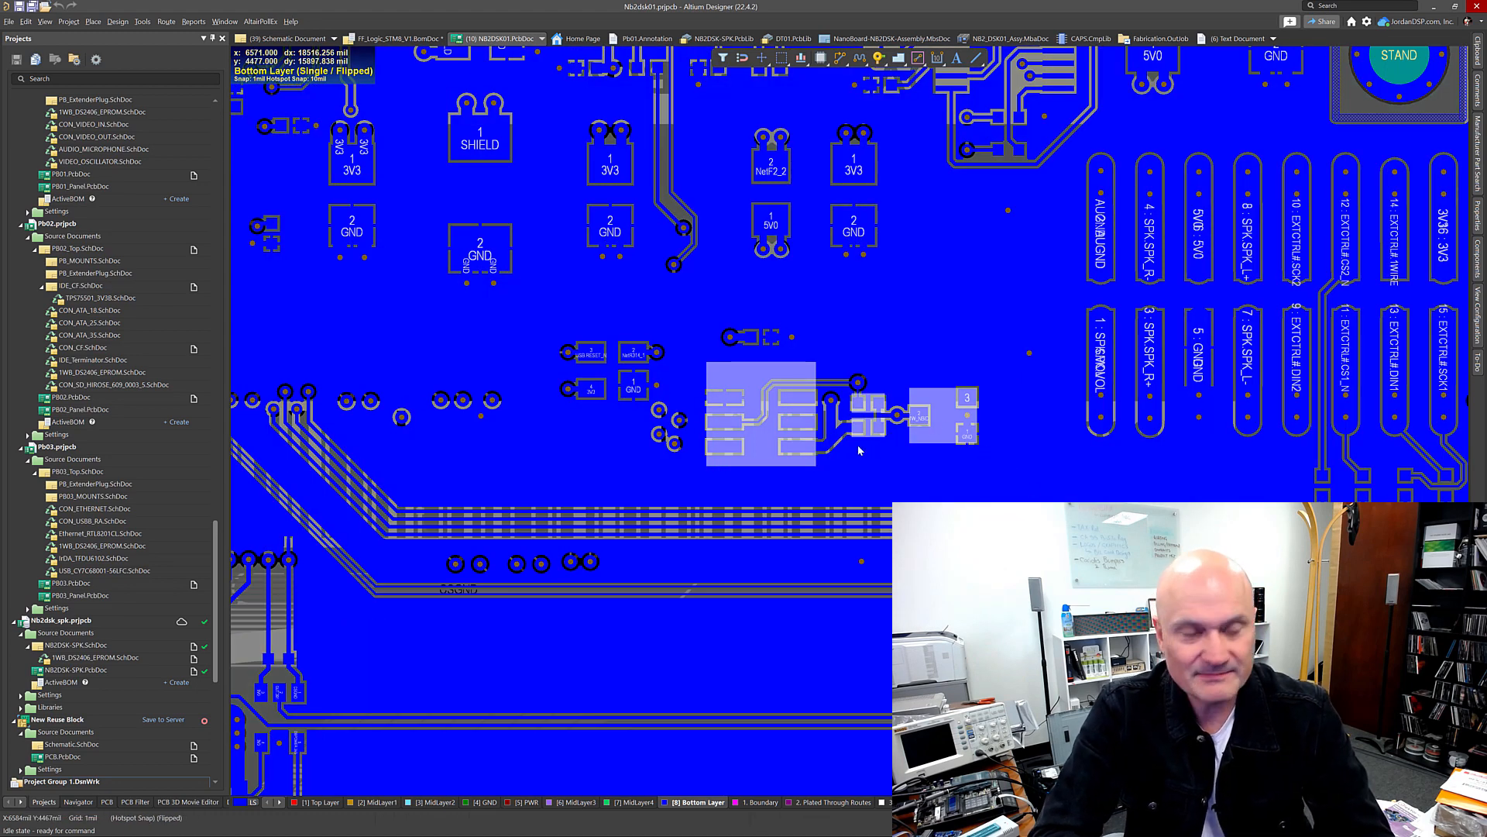
{"action": "scroll", "coordinate": [908, 419], "scroll_direction": "up", "scroll_amount": 2, "text": "ctrl"}
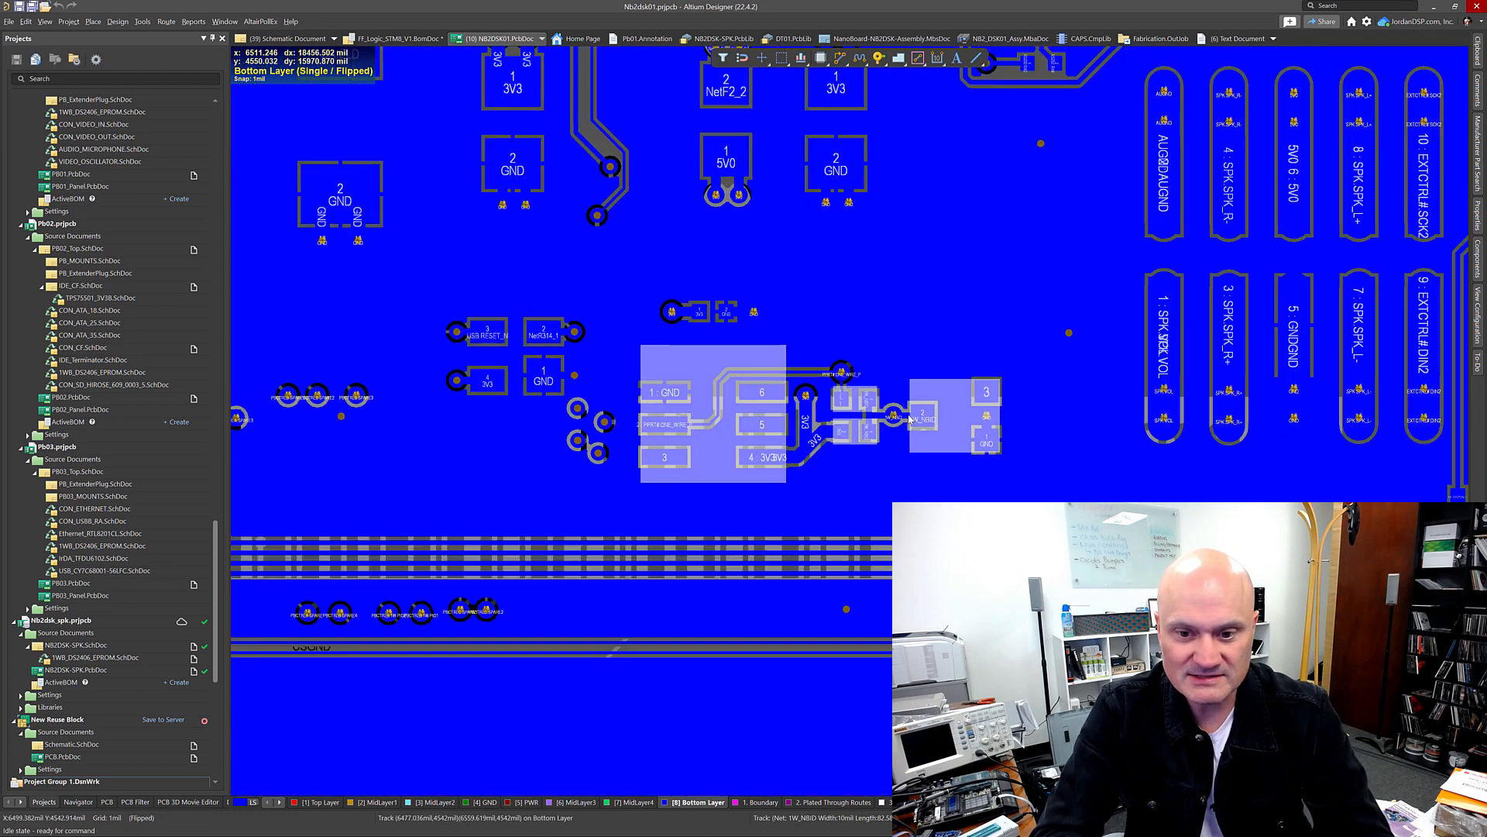
{"action": "scroll", "coordinate": [908, 419], "scroll_direction": "up", "scroll_amount": 2, "text": "ctrl"}
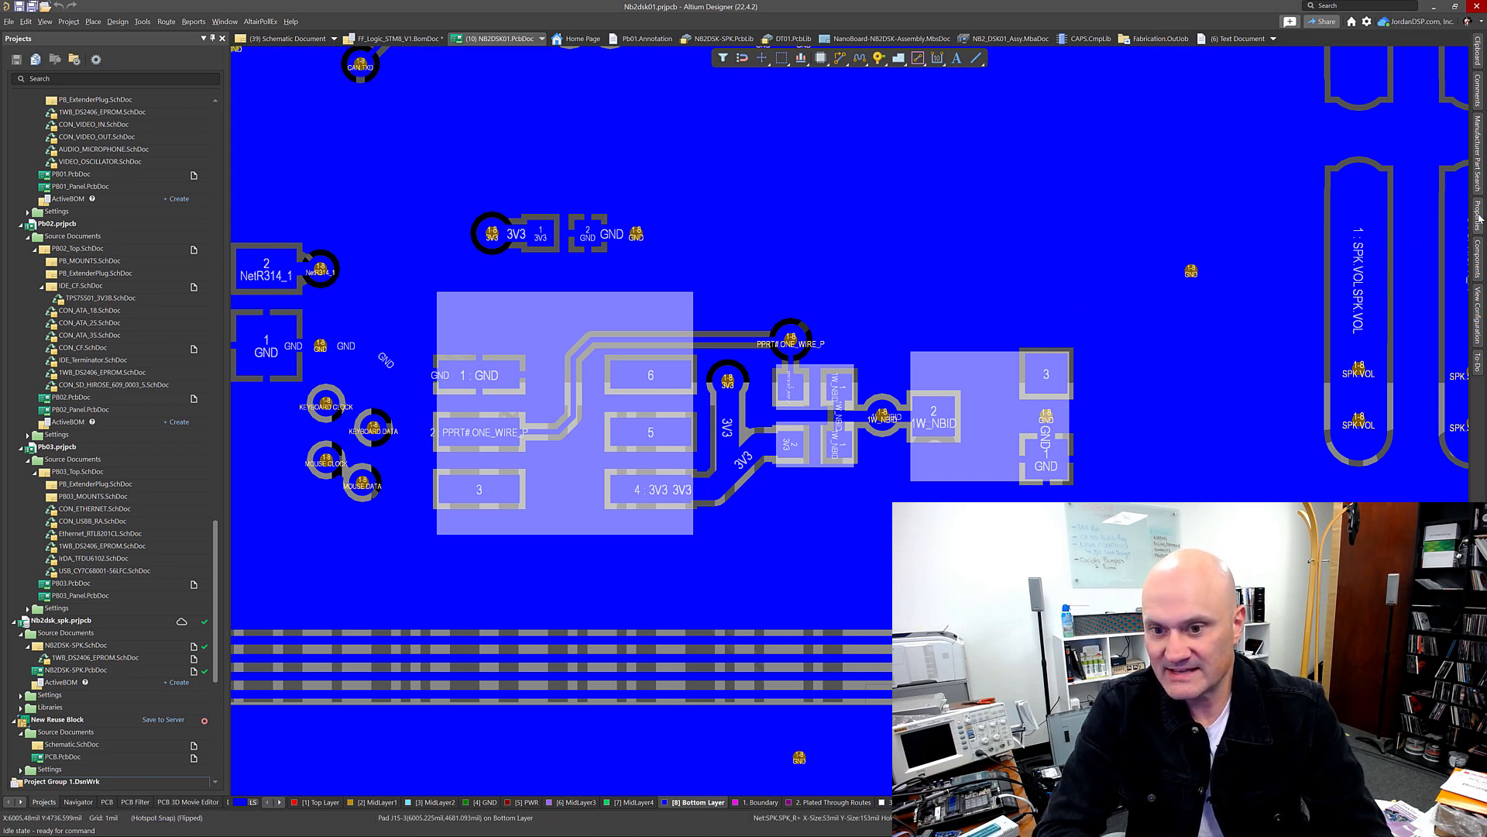
Step: Narrow the selected objects in the Properties panel to components and tracks
{"action": "left_click", "coordinate": [1480, 215]}
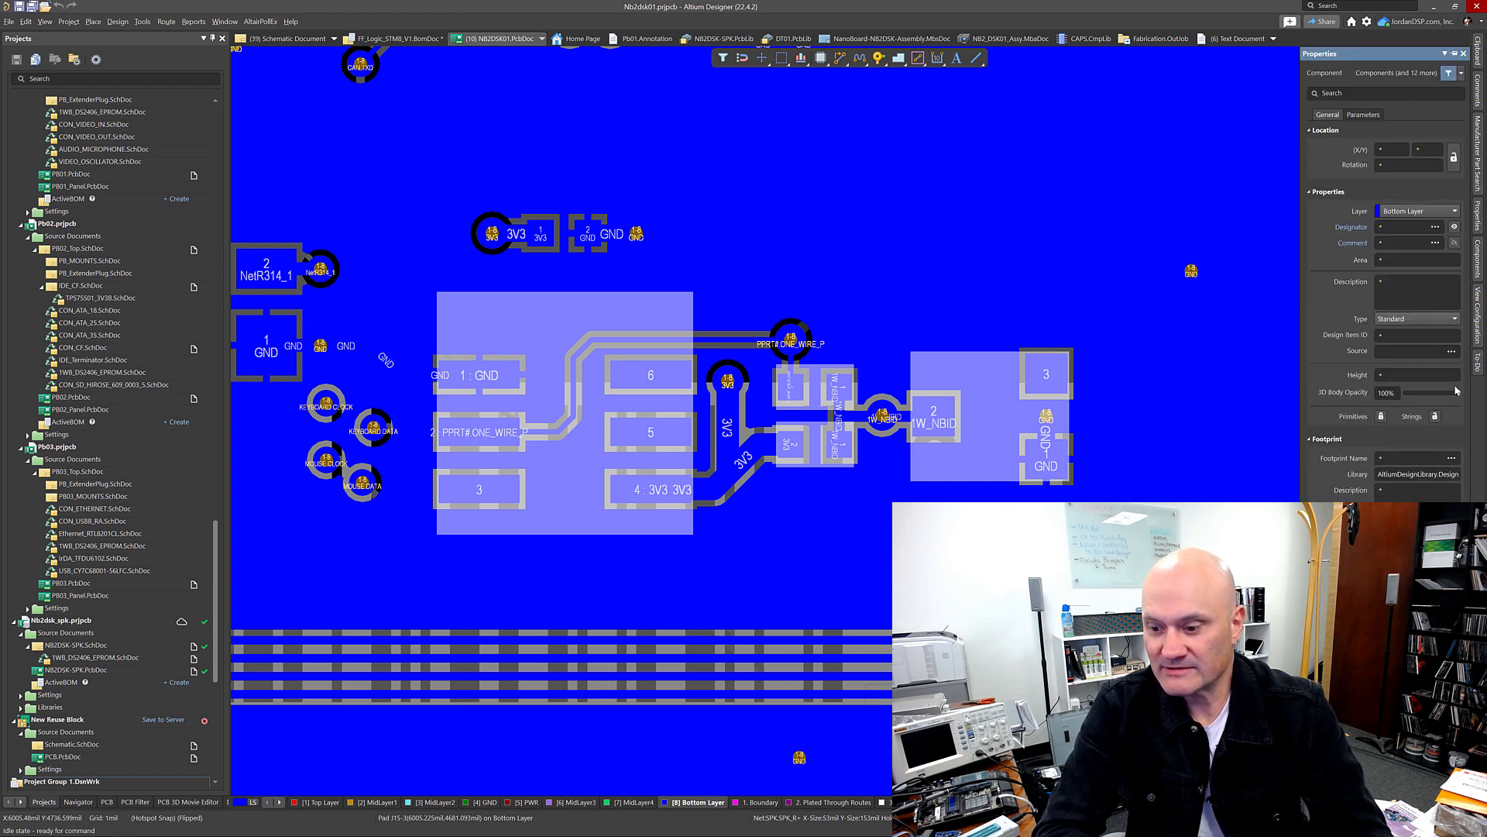
{"action": "left_click", "coordinate": [1462, 75]}
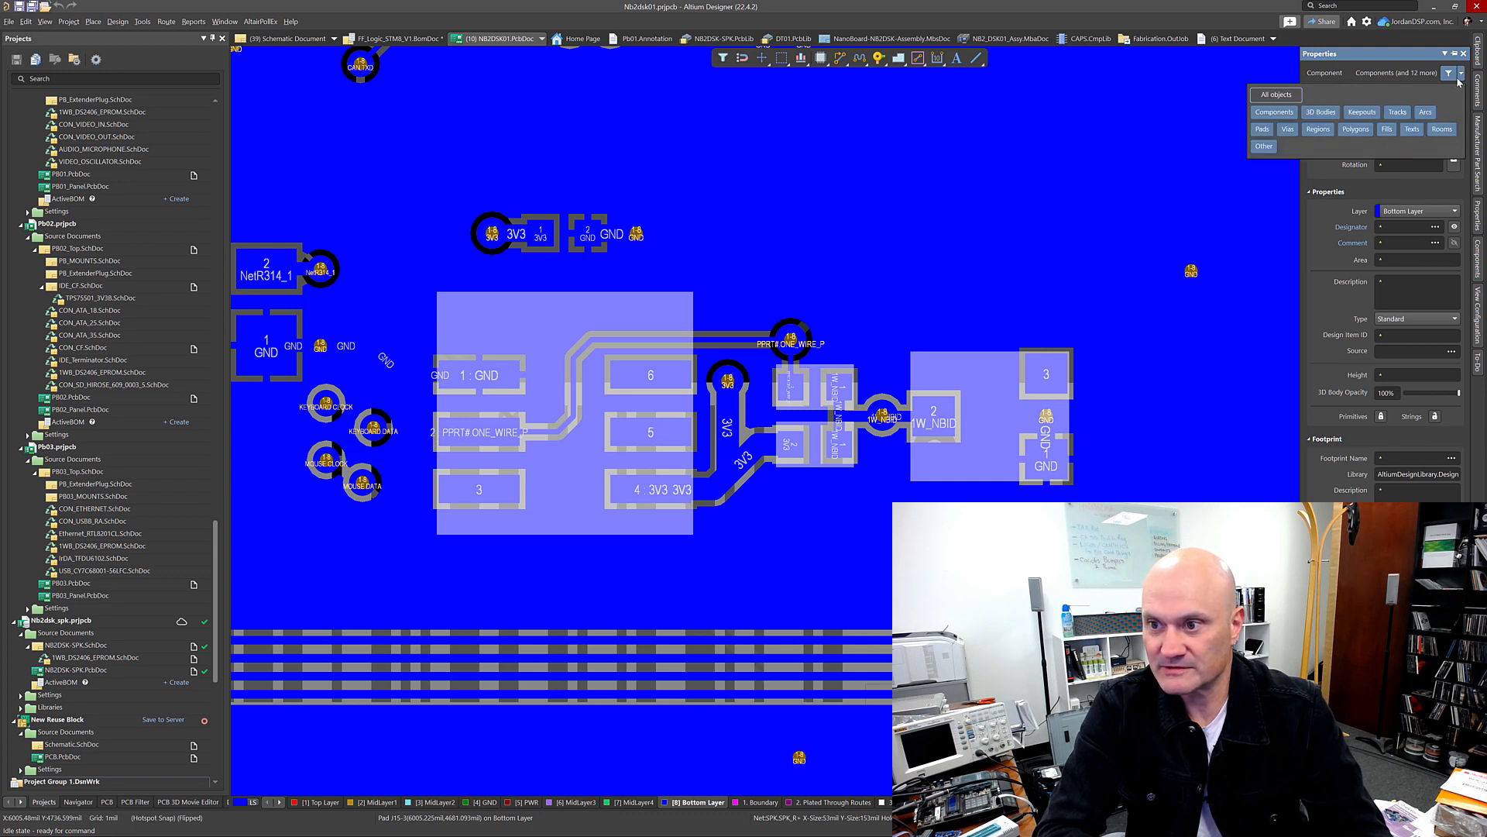
{"action": "left_click", "coordinate": [1276, 95]}
{"action": "left_click", "coordinate": [1275, 112]}
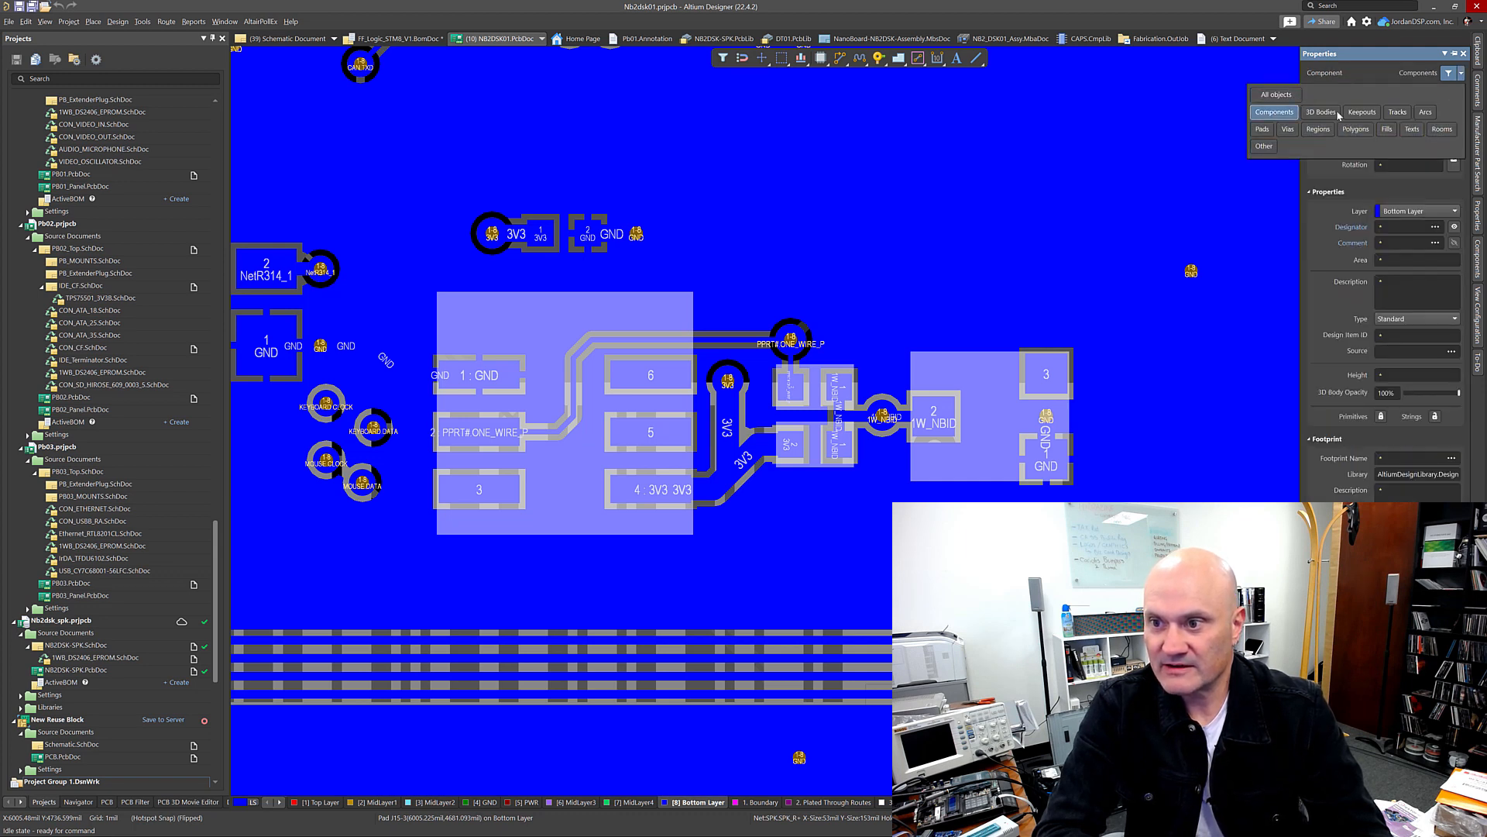
{"action": "left_click", "coordinate": [1400, 113]}
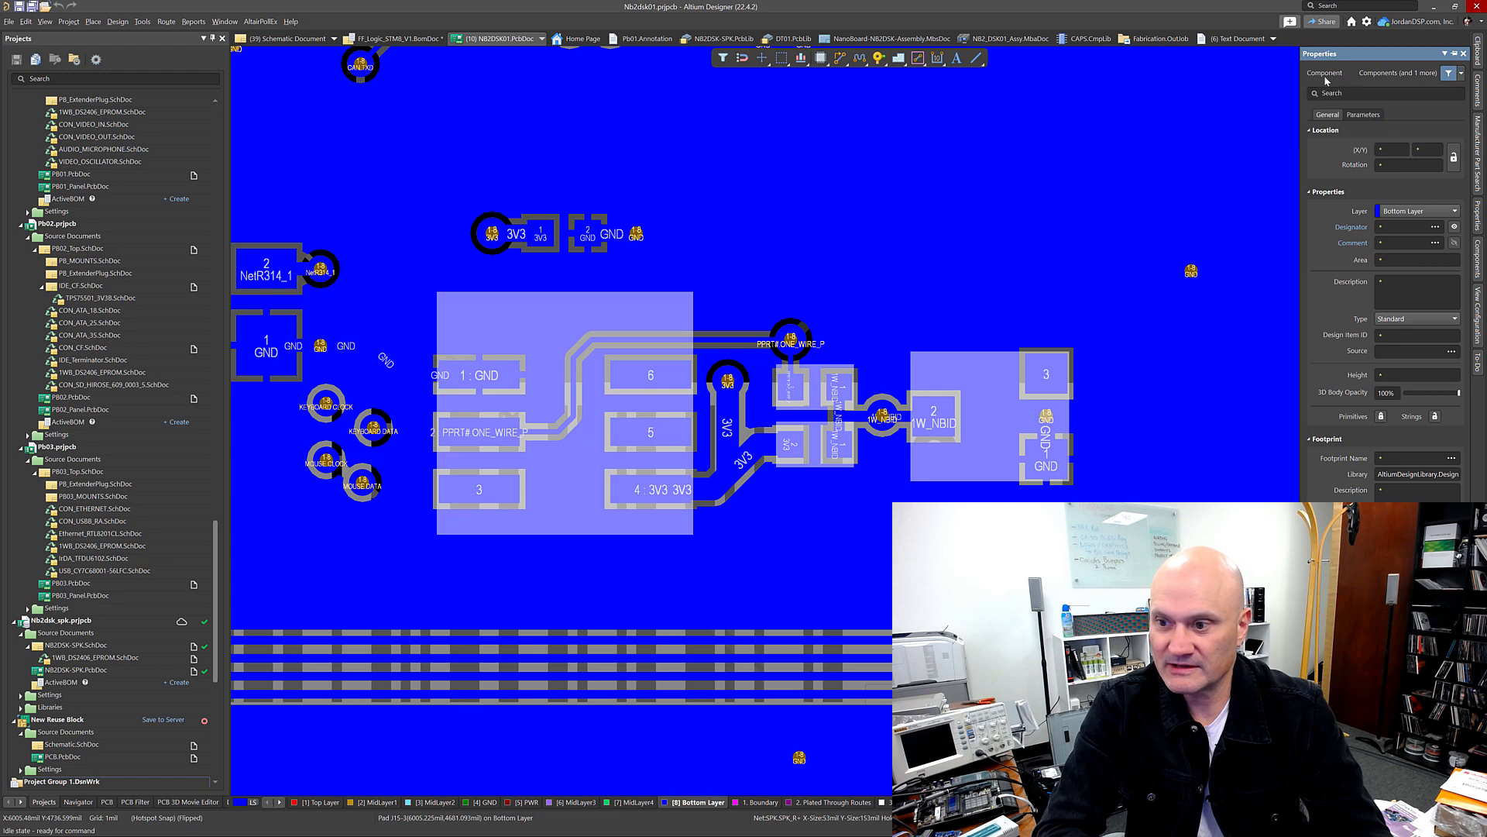
{"action": "left_click", "coordinate": [1194, 192]}
Step: Clear the current filter and set the selection filter to components, tracks and vias only
{"action": "key", "text": "shift+c"}
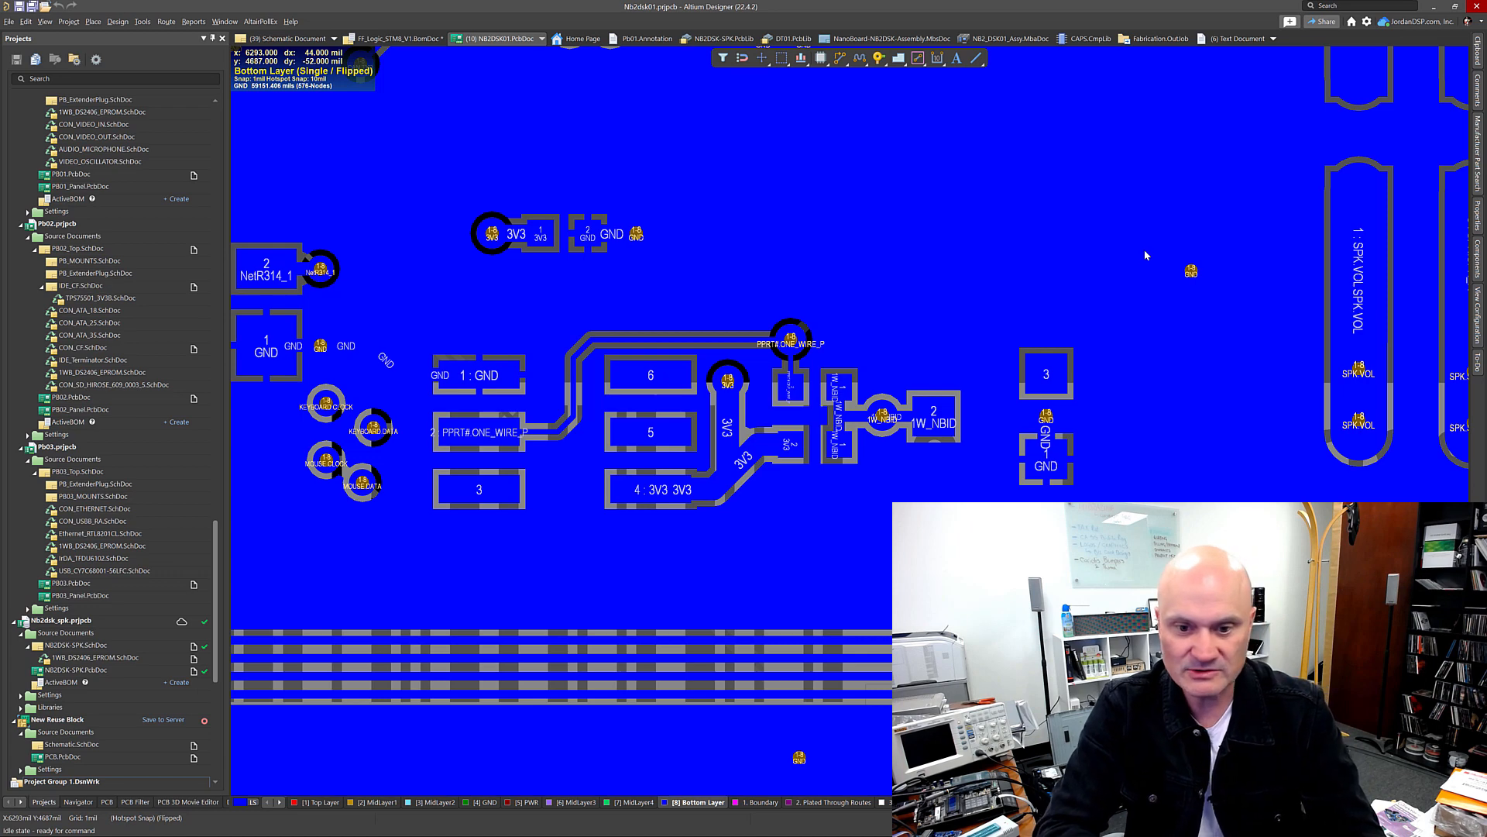
{"action": "left_click", "coordinate": [1479, 220]}
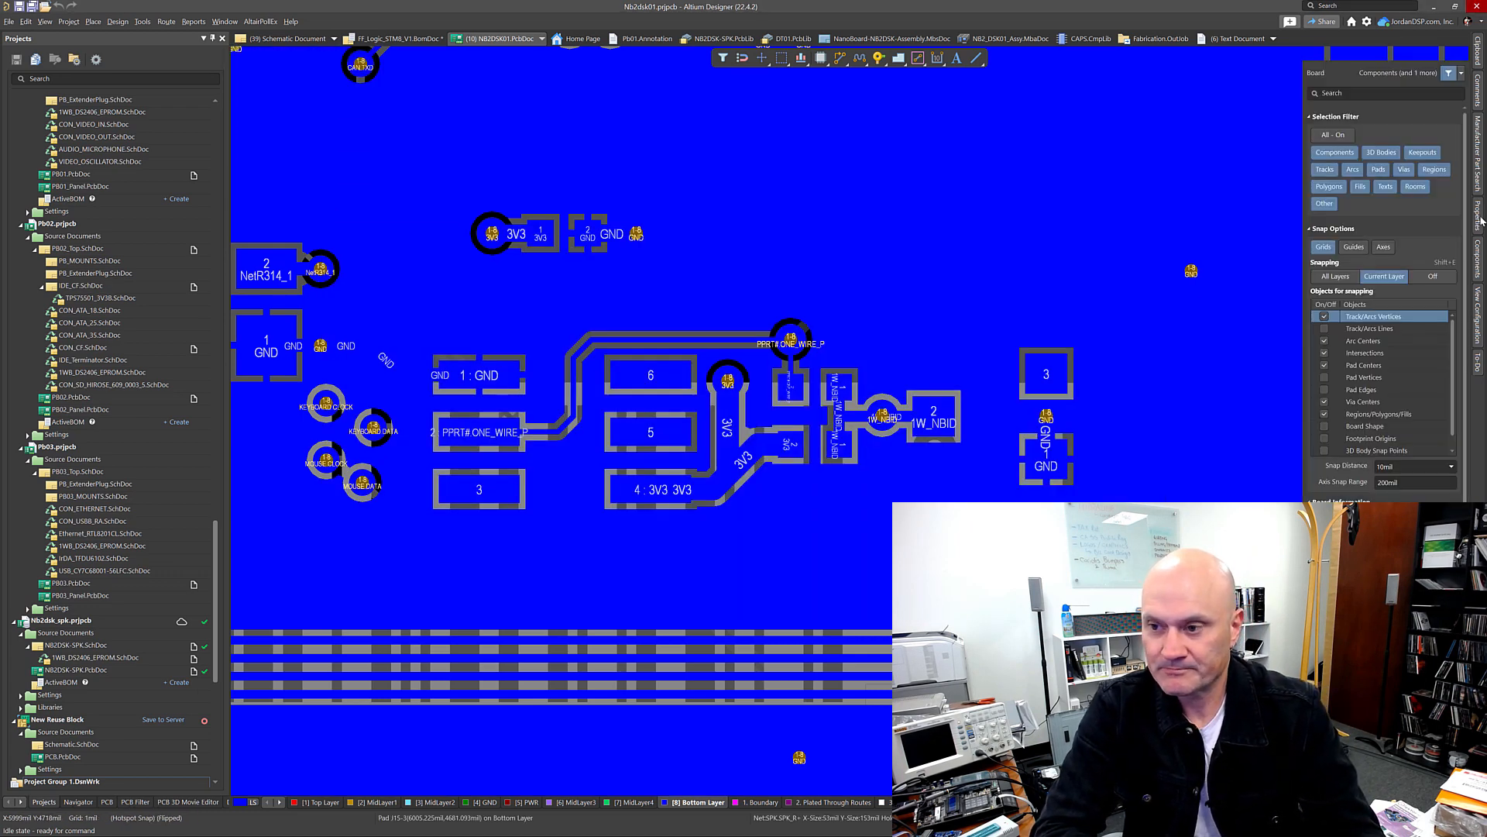
{"action": "left_click", "coordinate": [1341, 137]}
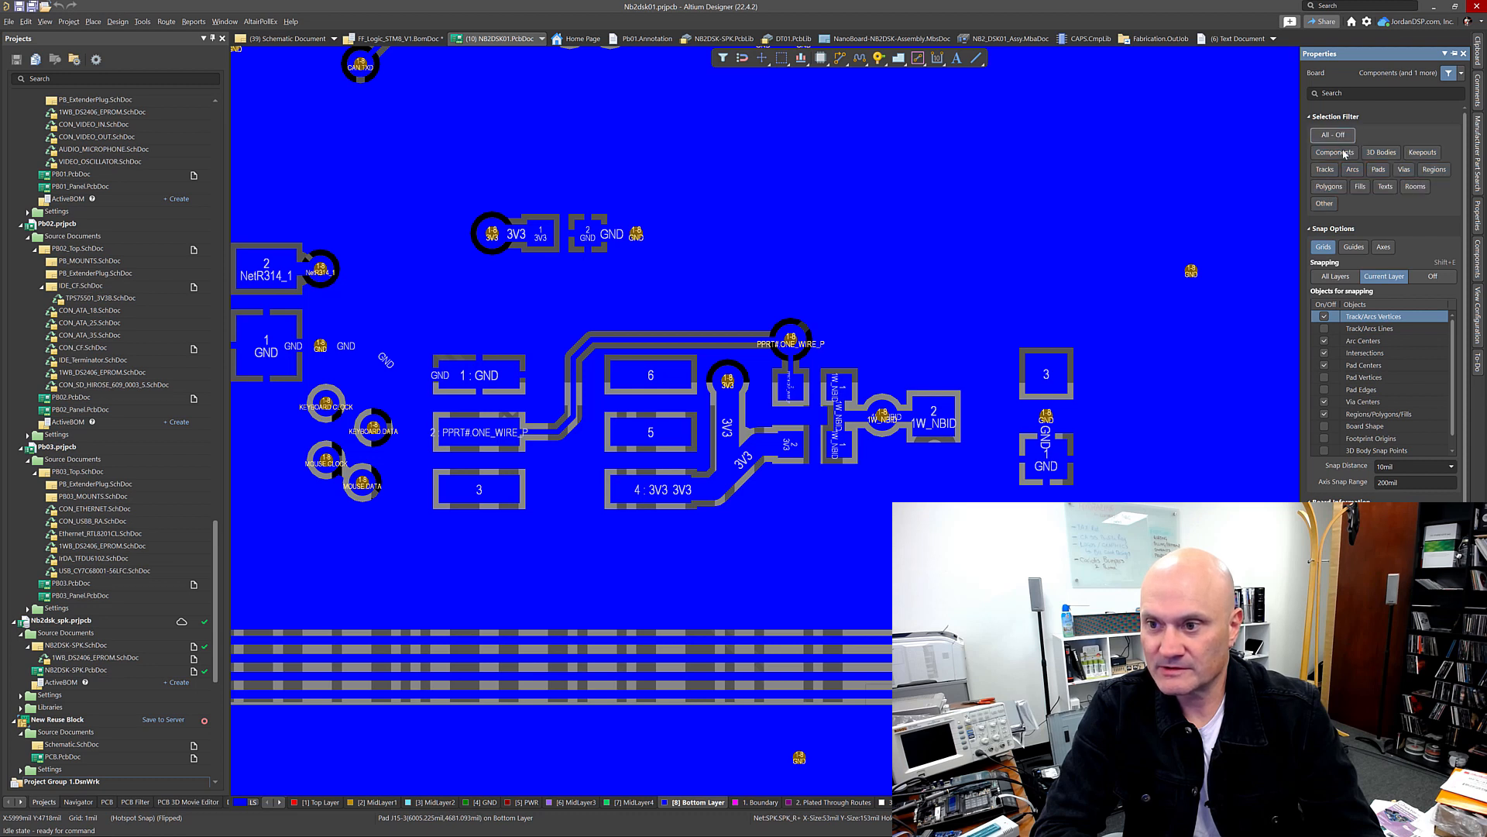
{"action": "left_click", "coordinate": [1335, 152]}
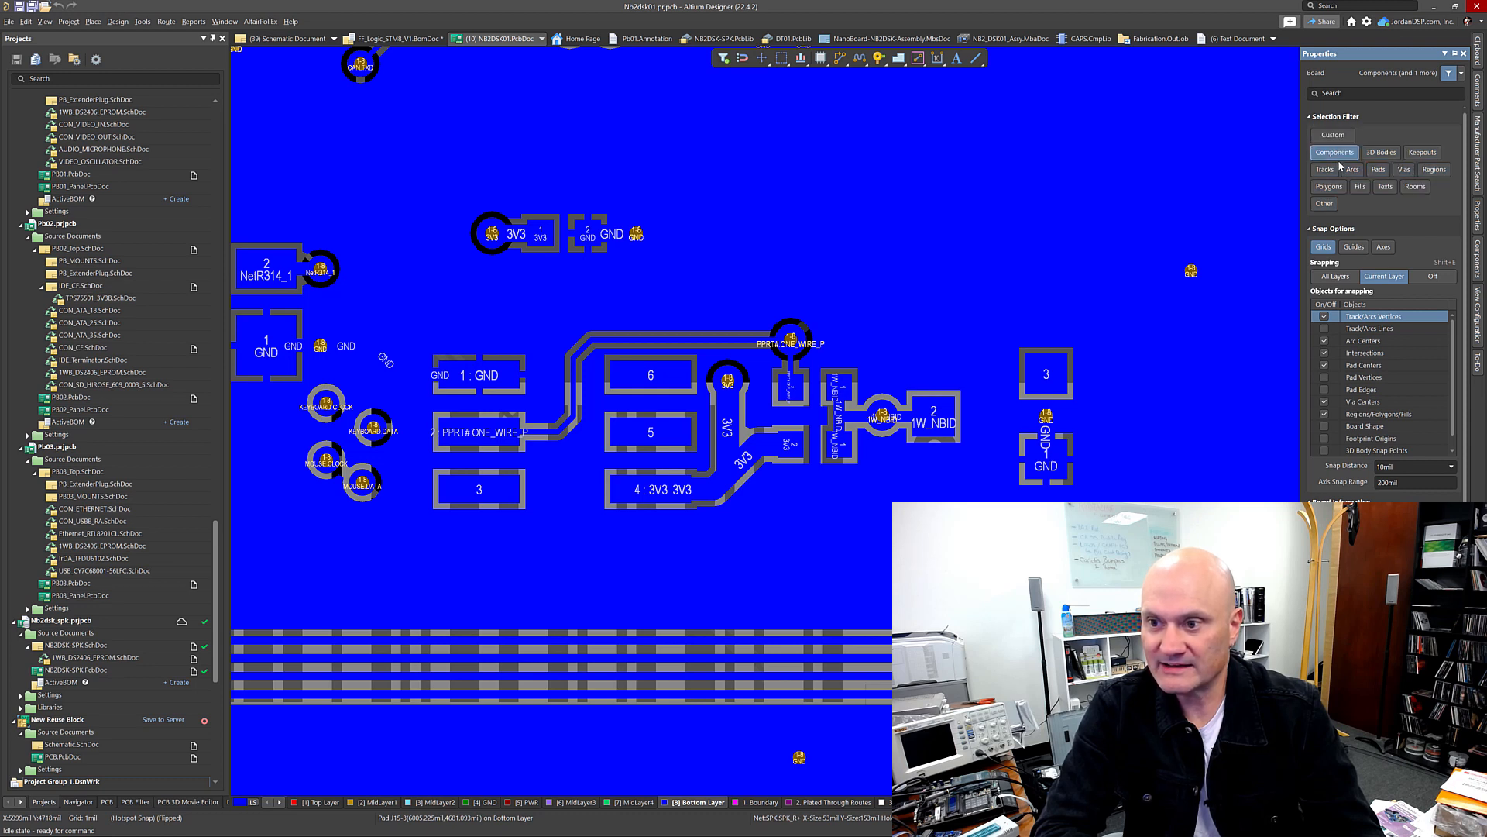
{"action": "left_click", "coordinate": [1404, 173]}
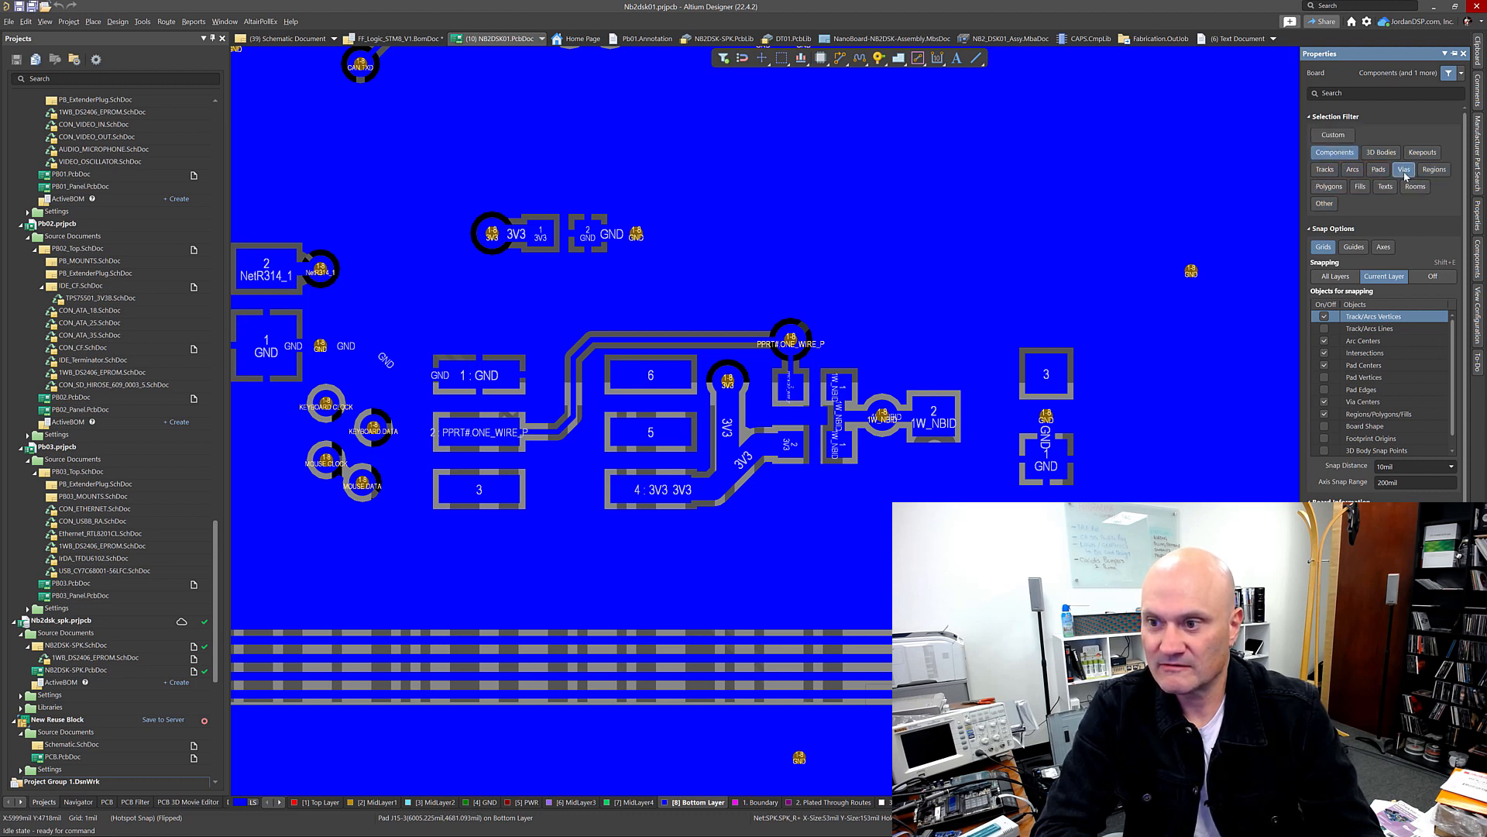
{"action": "left_click", "coordinate": [1331, 169]}
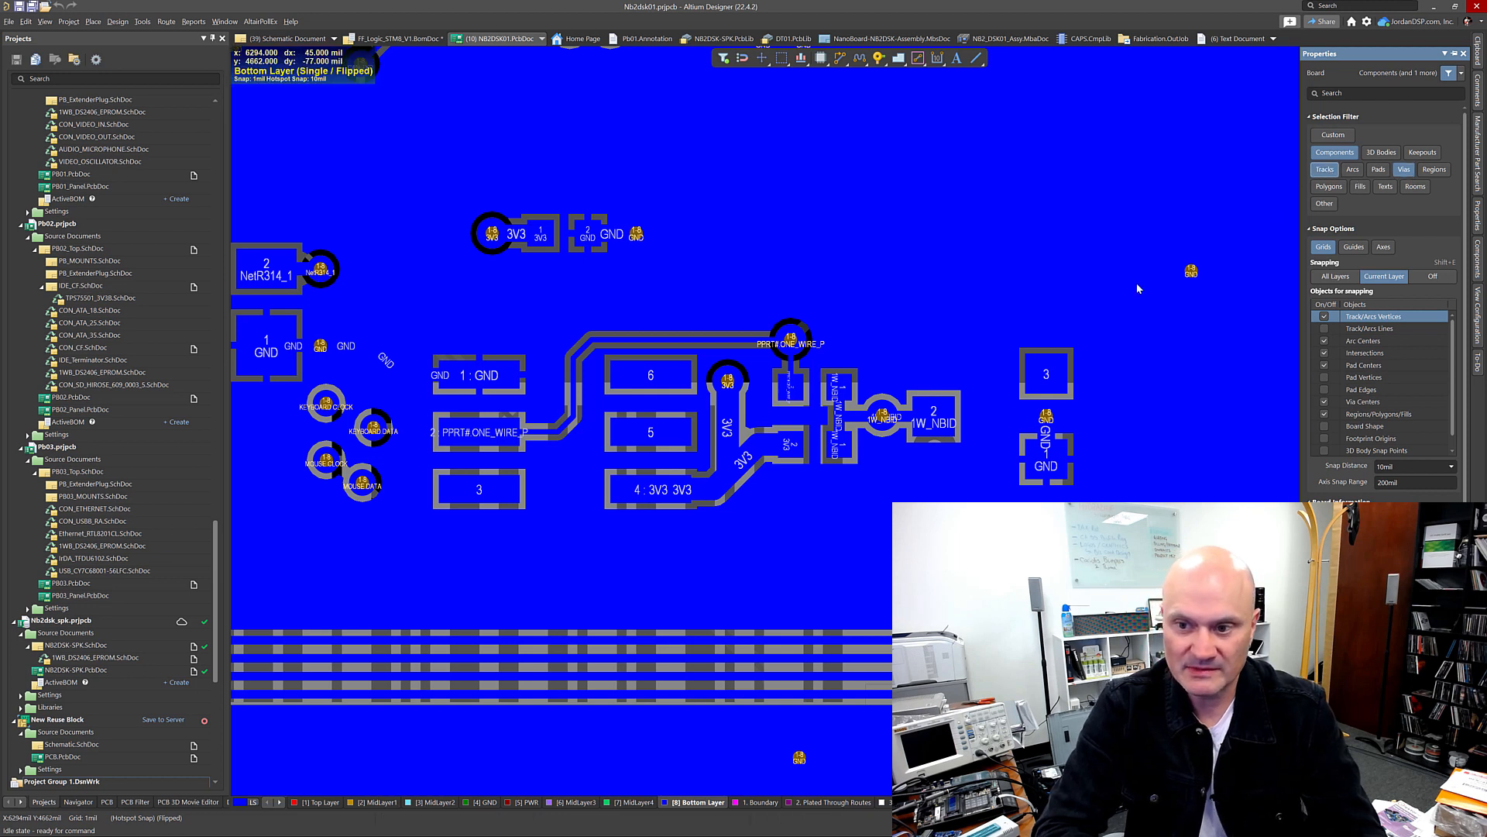
Step: Select the DS2406 footprint area with its tracks and vias and create a snippet from the selection
{"action": "left_click_drag", "start_coordinate": [1137, 300], "coordinate": [425, 552]}
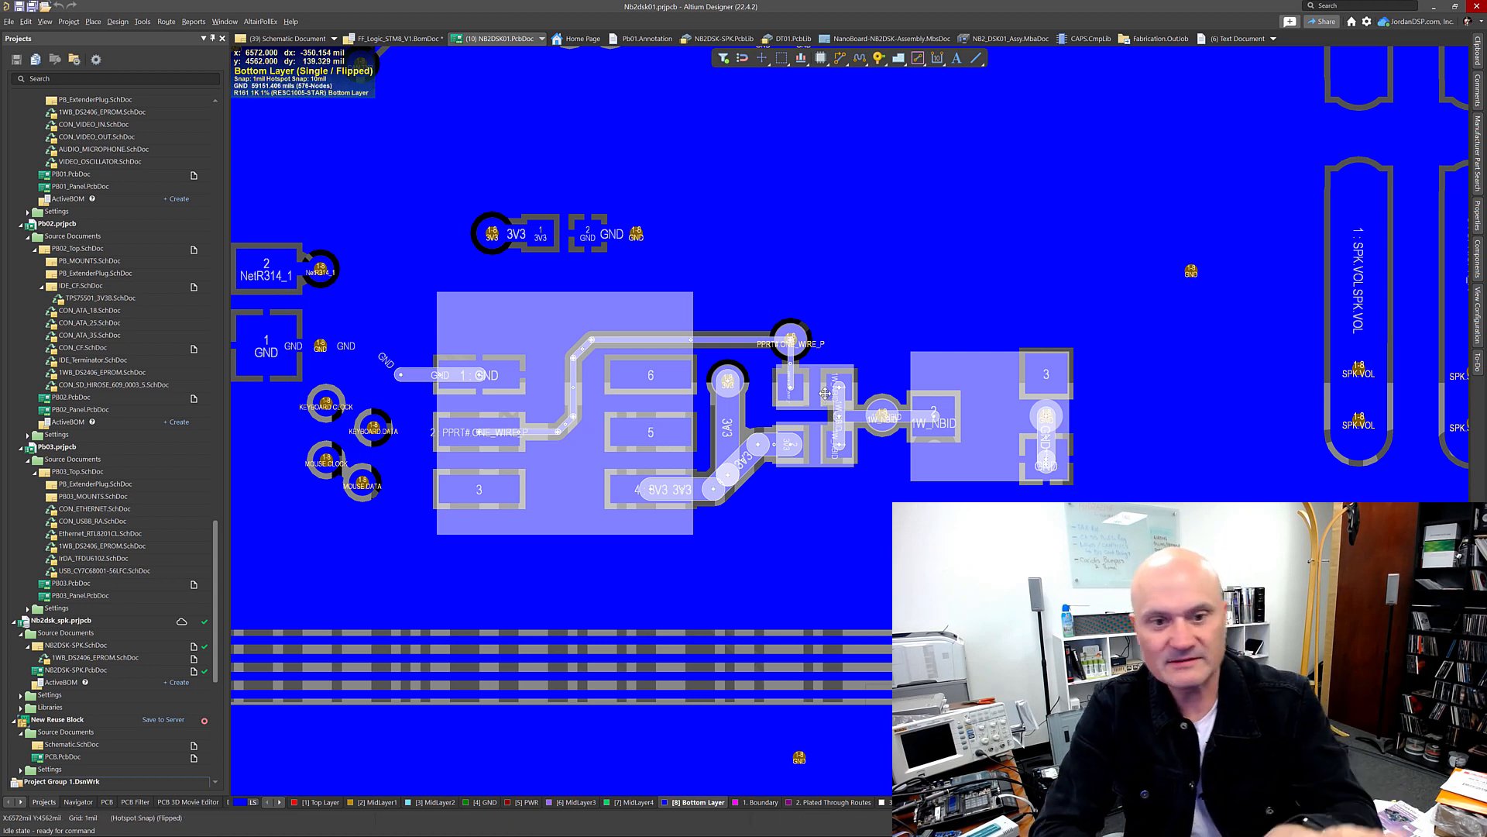
{"action": "right_click", "coordinate": [825, 393]}
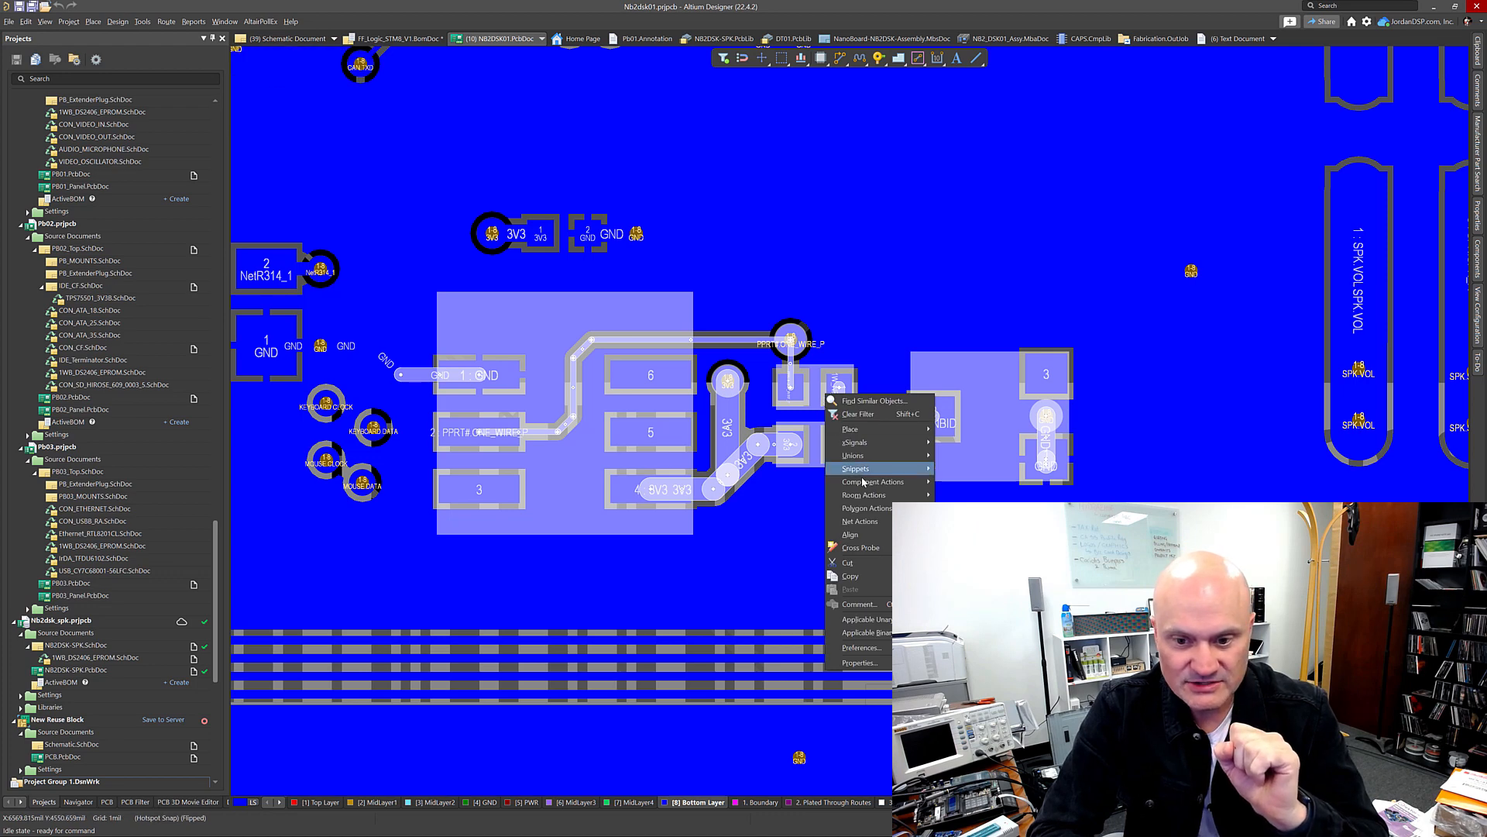
{"action": "mouse_move", "coordinate": [879, 510]}
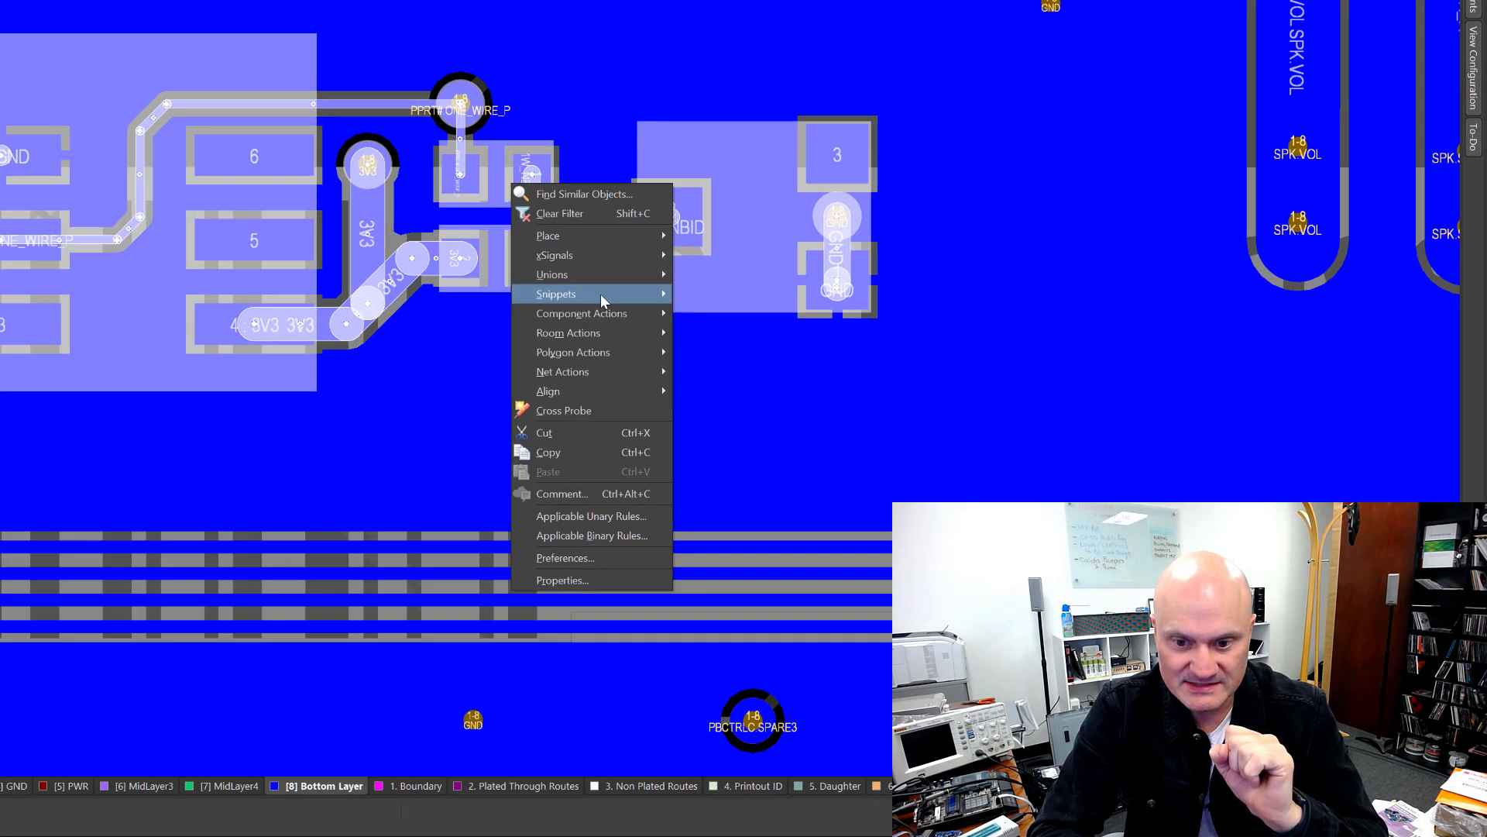
{"action": "mouse_move", "coordinate": [601, 293]}
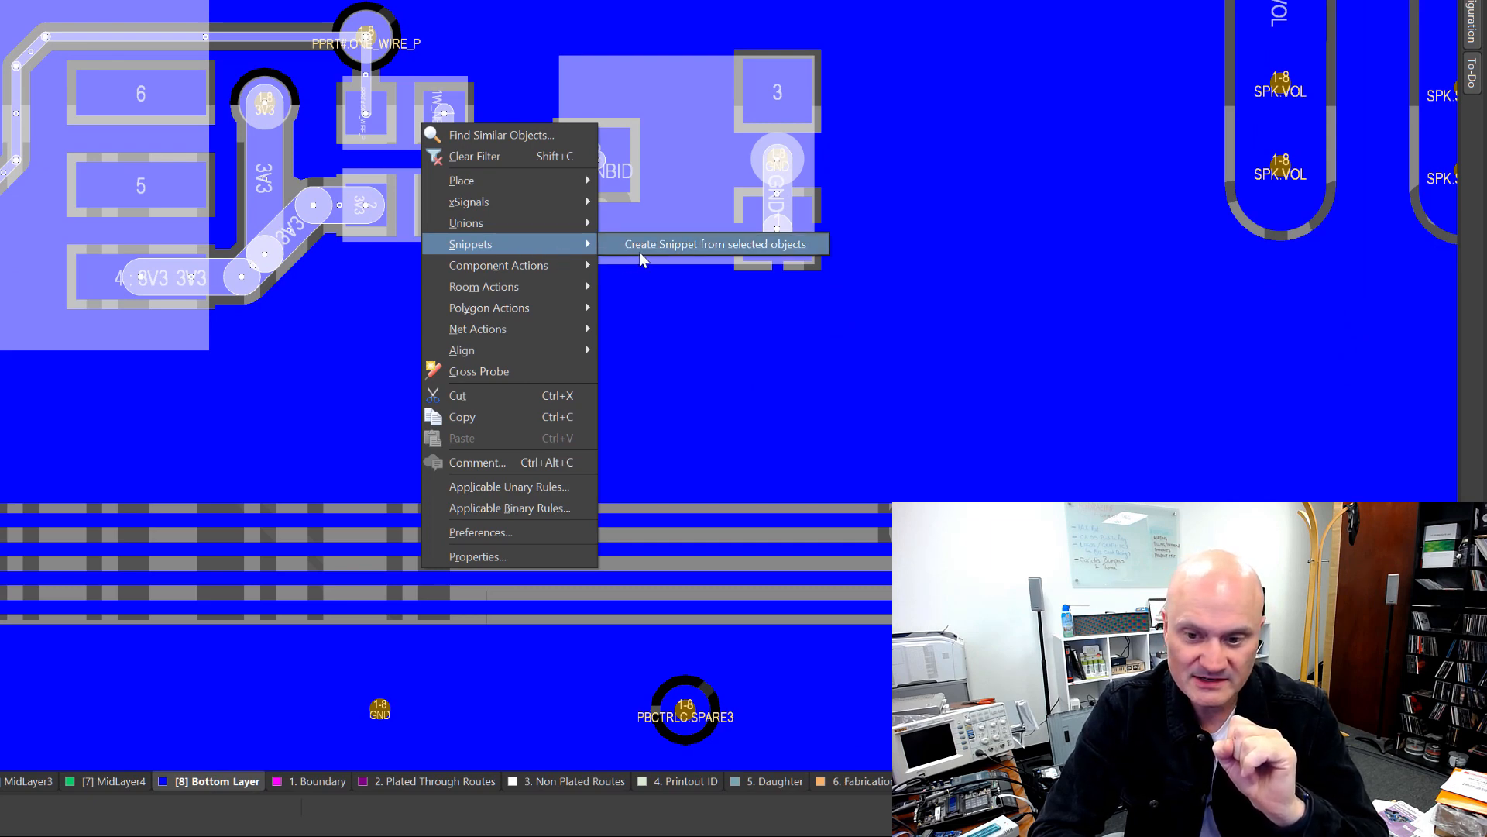
{"action": "left_click", "coordinate": [639, 253]}
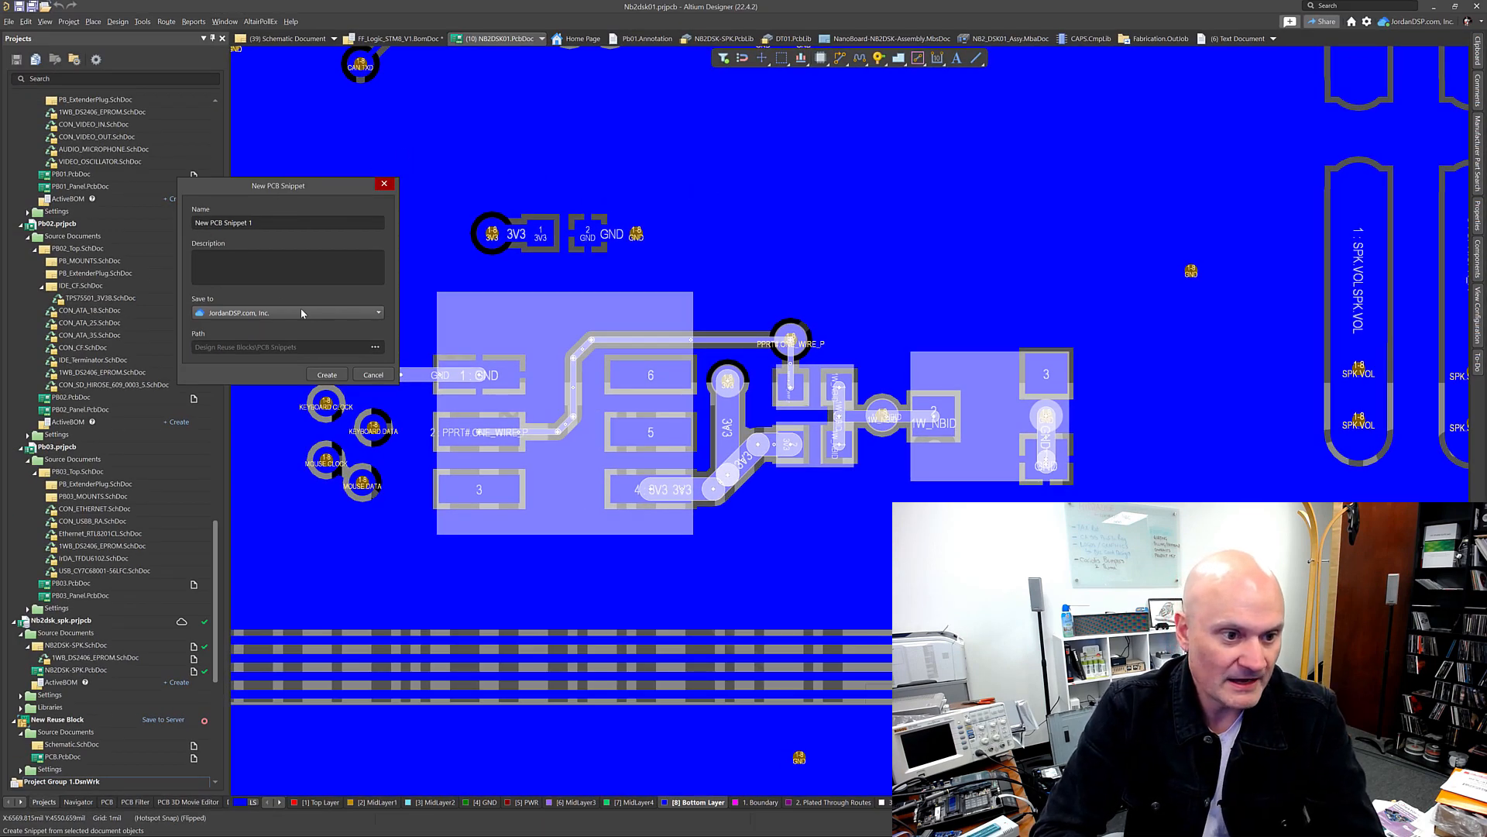
Step: Switch the snippet's save location to Local Folder and back to JordanDSP.com, Inc
{"action": "left_click_drag", "start_coordinate": [296, 188], "coordinate": [728, 223]}
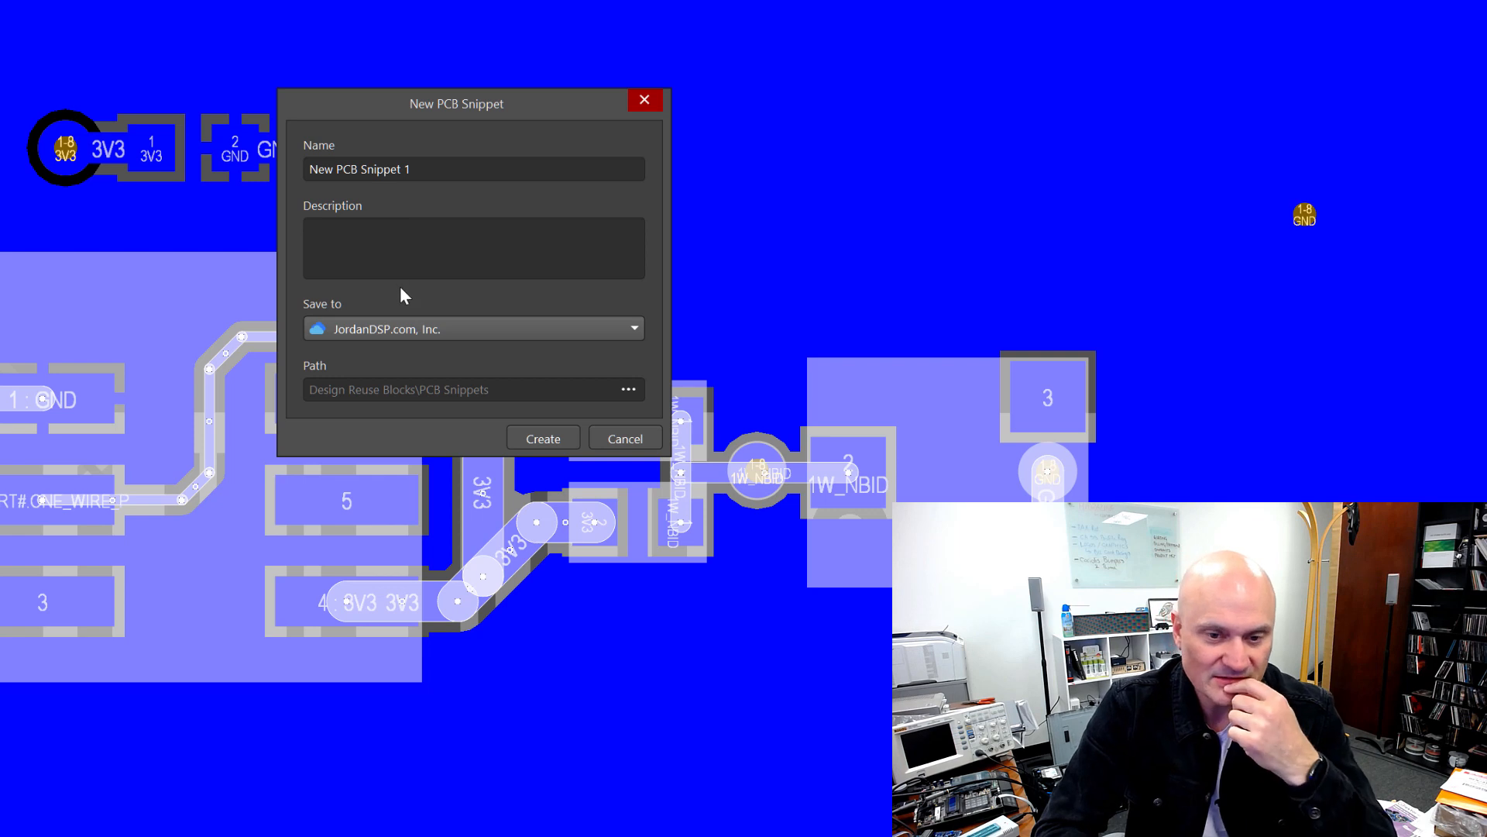
{"action": "left_click", "coordinate": [406, 335]}
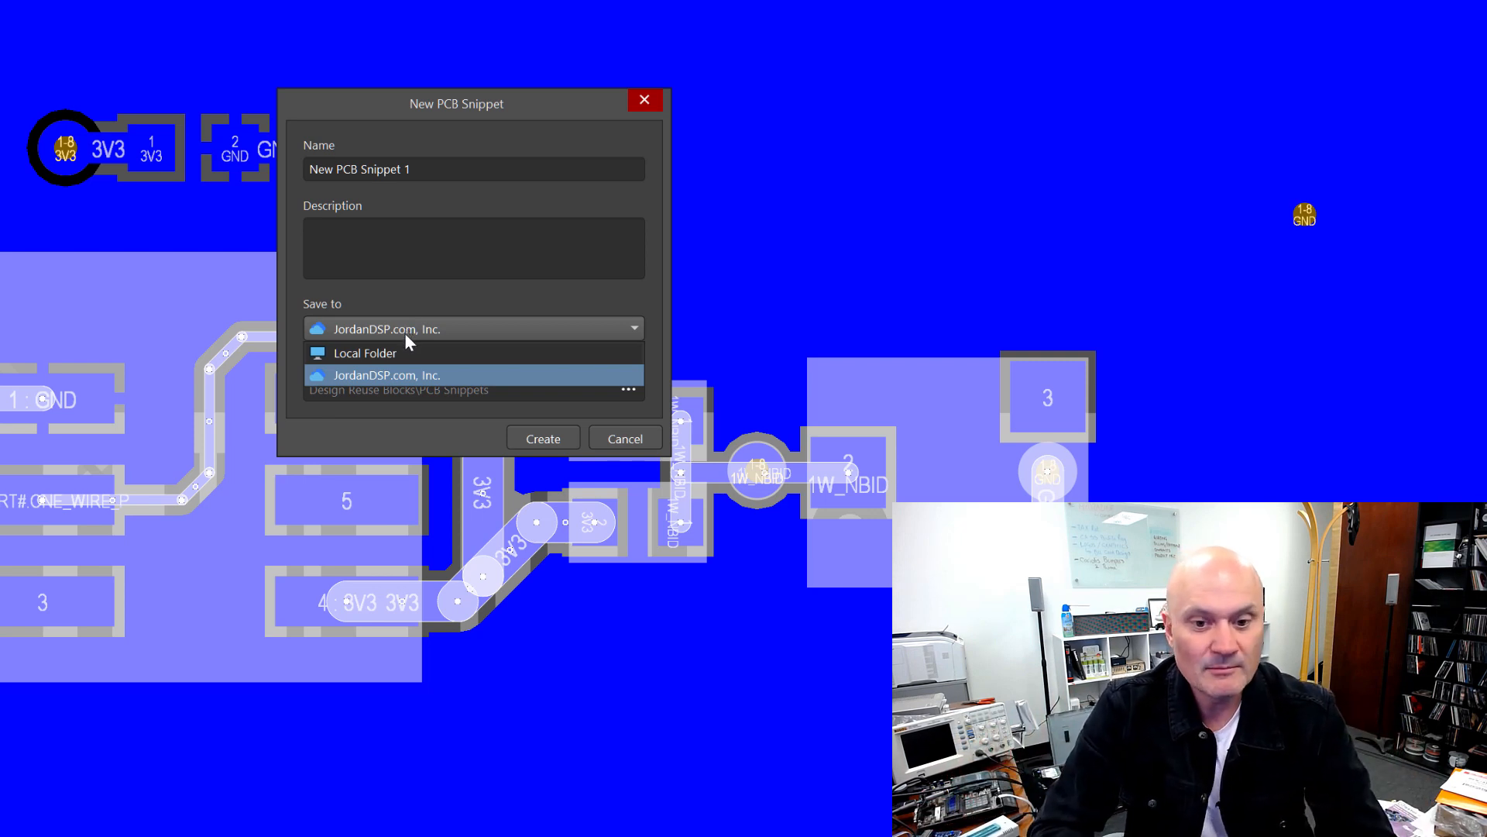
{"action": "left_click", "coordinate": [402, 350]}
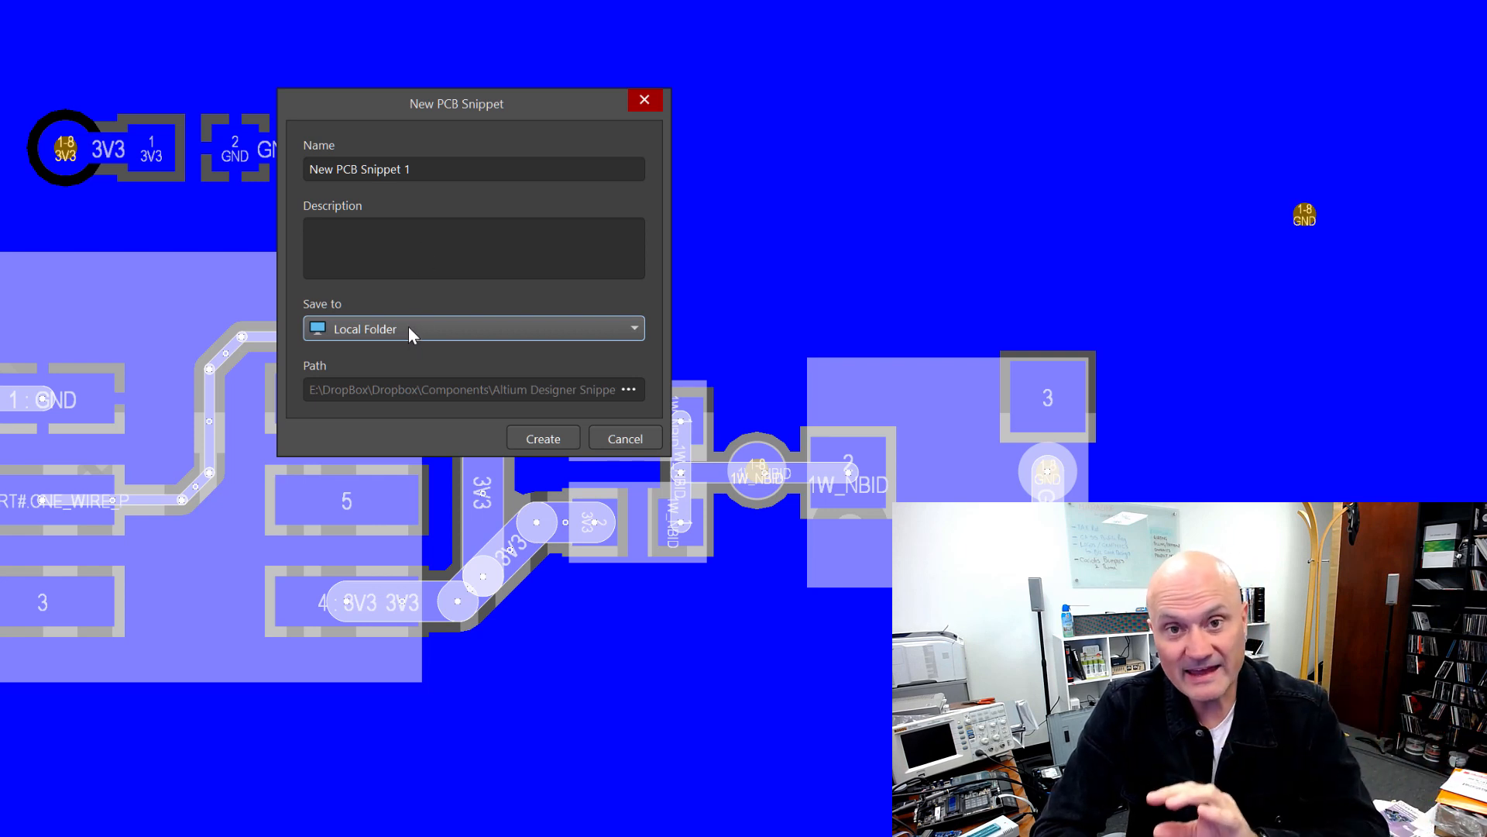
{"action": "left_click", "coordinate": [408, 330]}
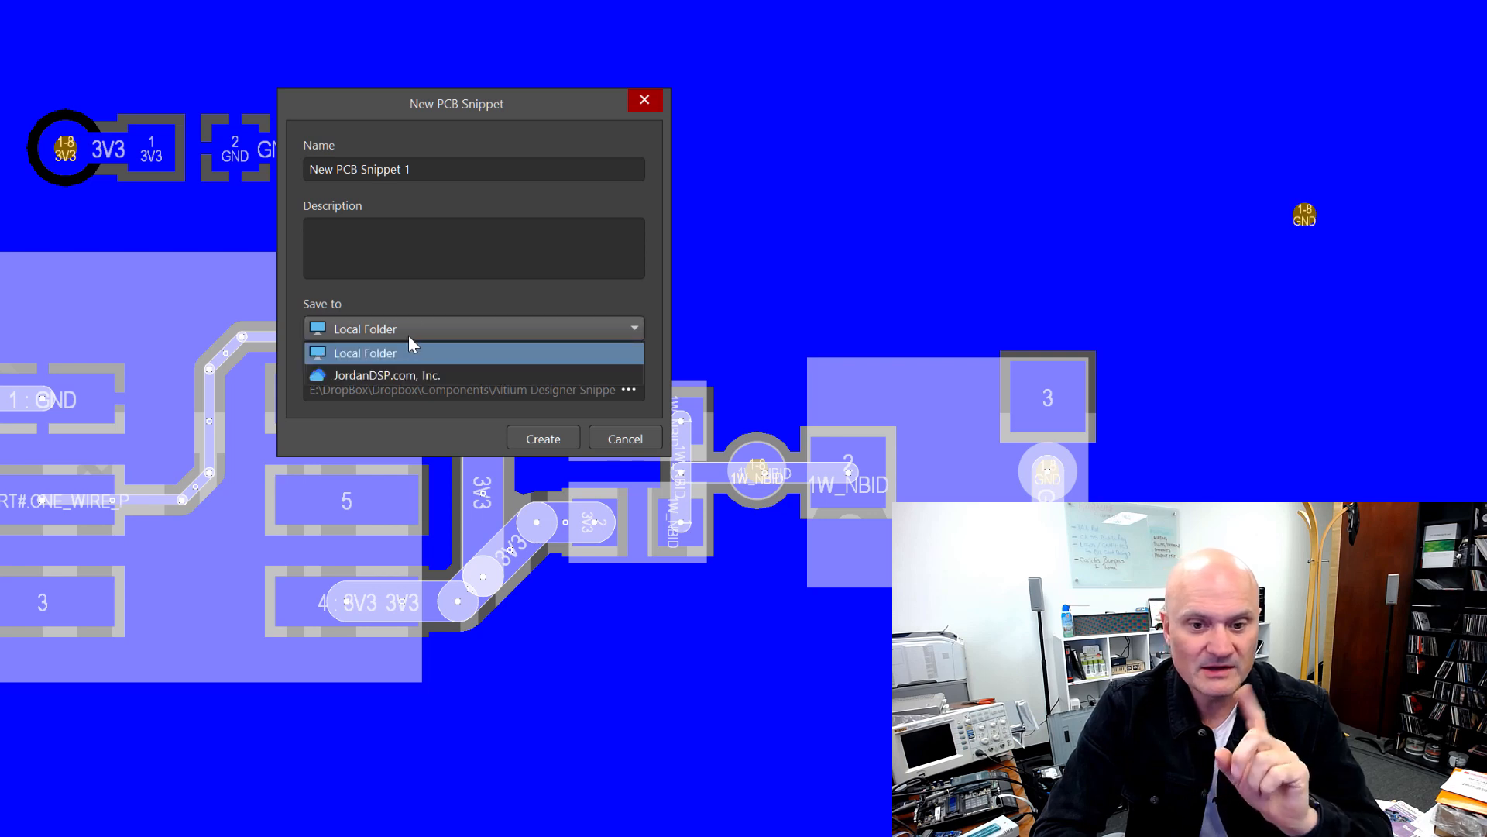
{"action": "left_click", "coordinate": [409, 376]}
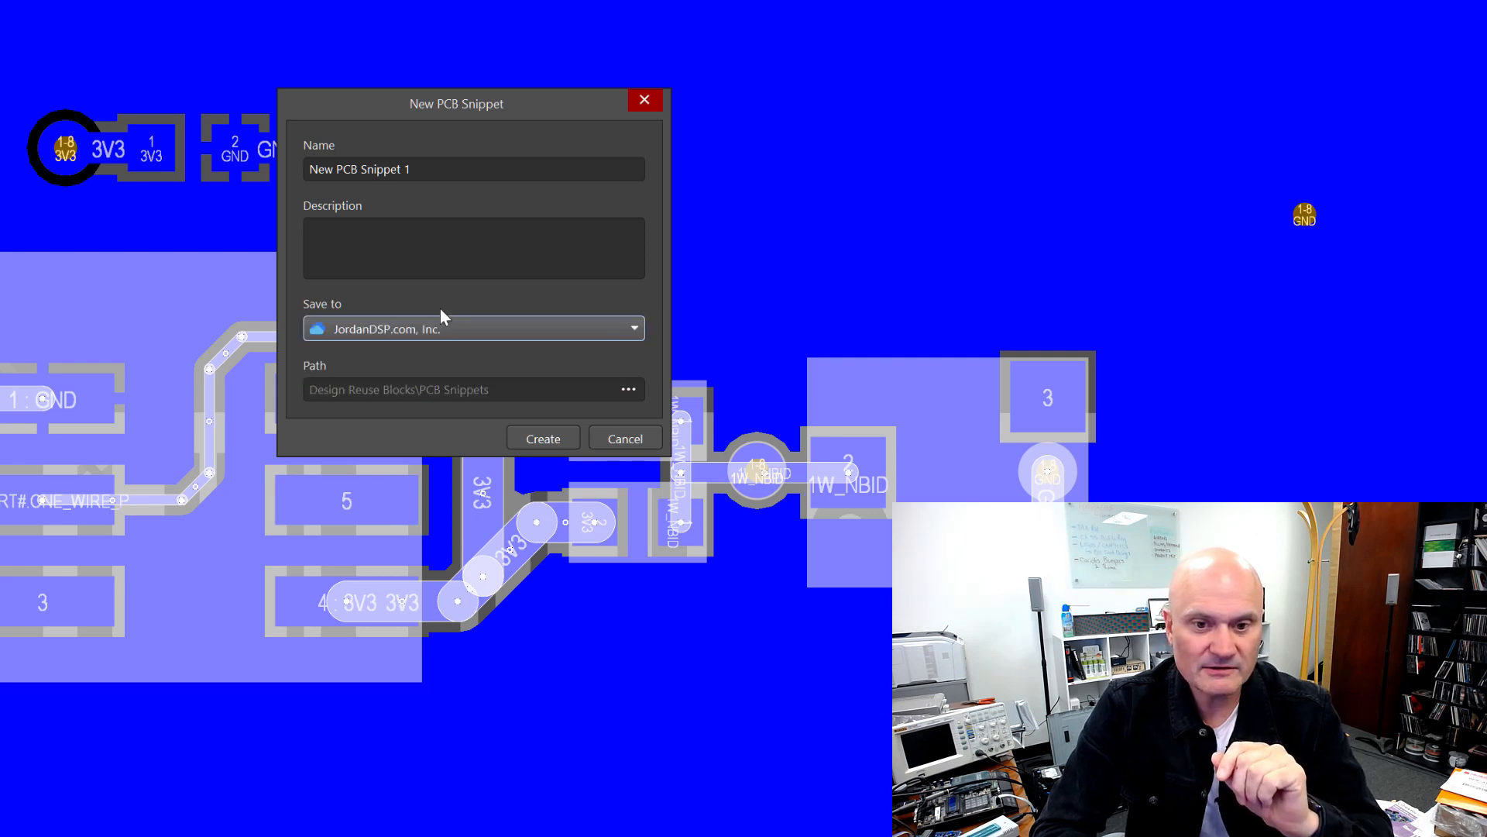
Step: Set the snippet's save location to Local Folder
{"action": "left_click", "coordinate": [445, 255]}
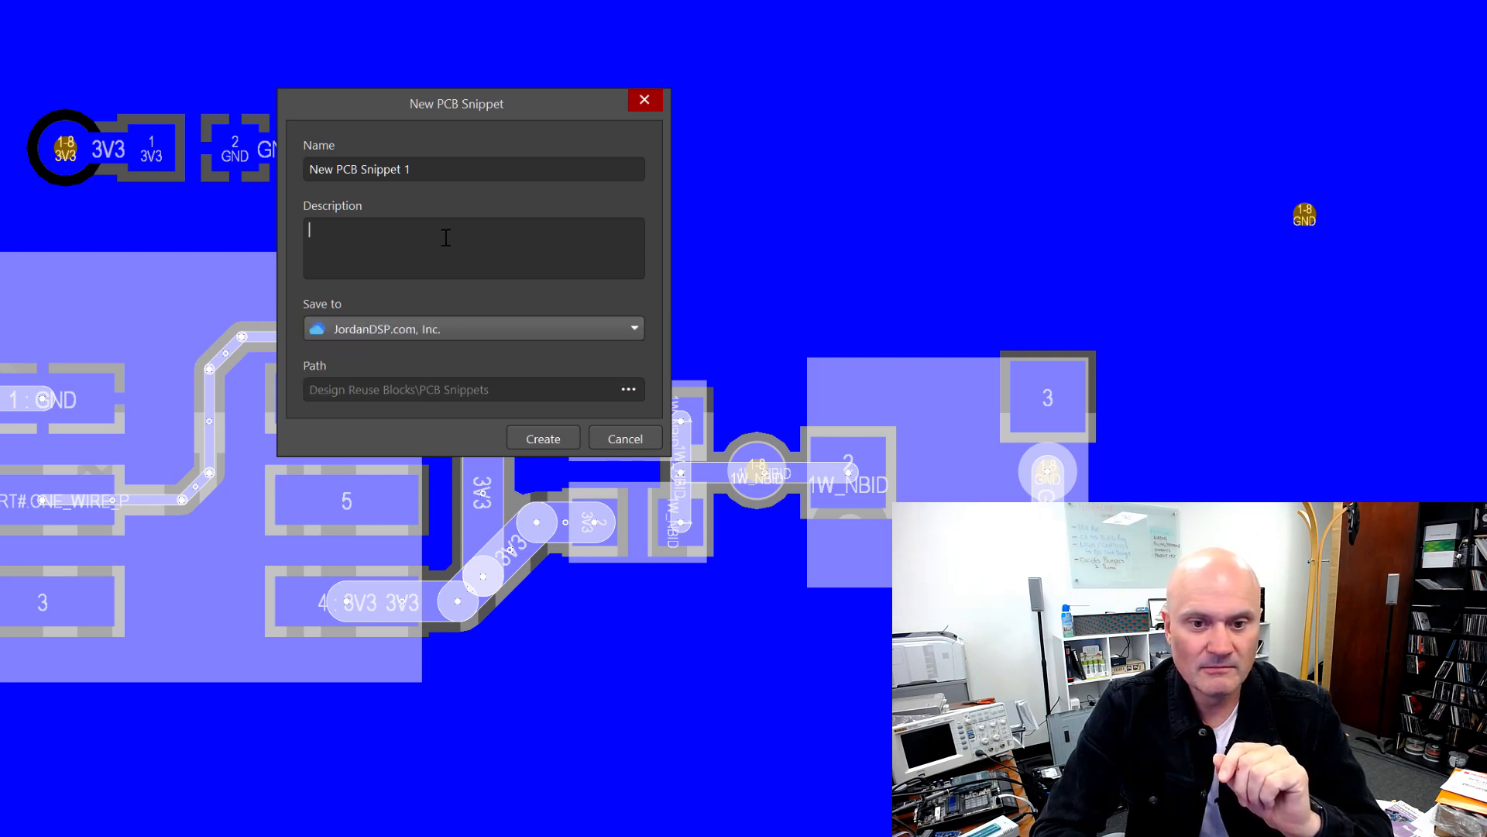
{"action": "left_click", "coordinate": [396, 329]}
{"action": "left_click", "coordinate": [397, 351]}
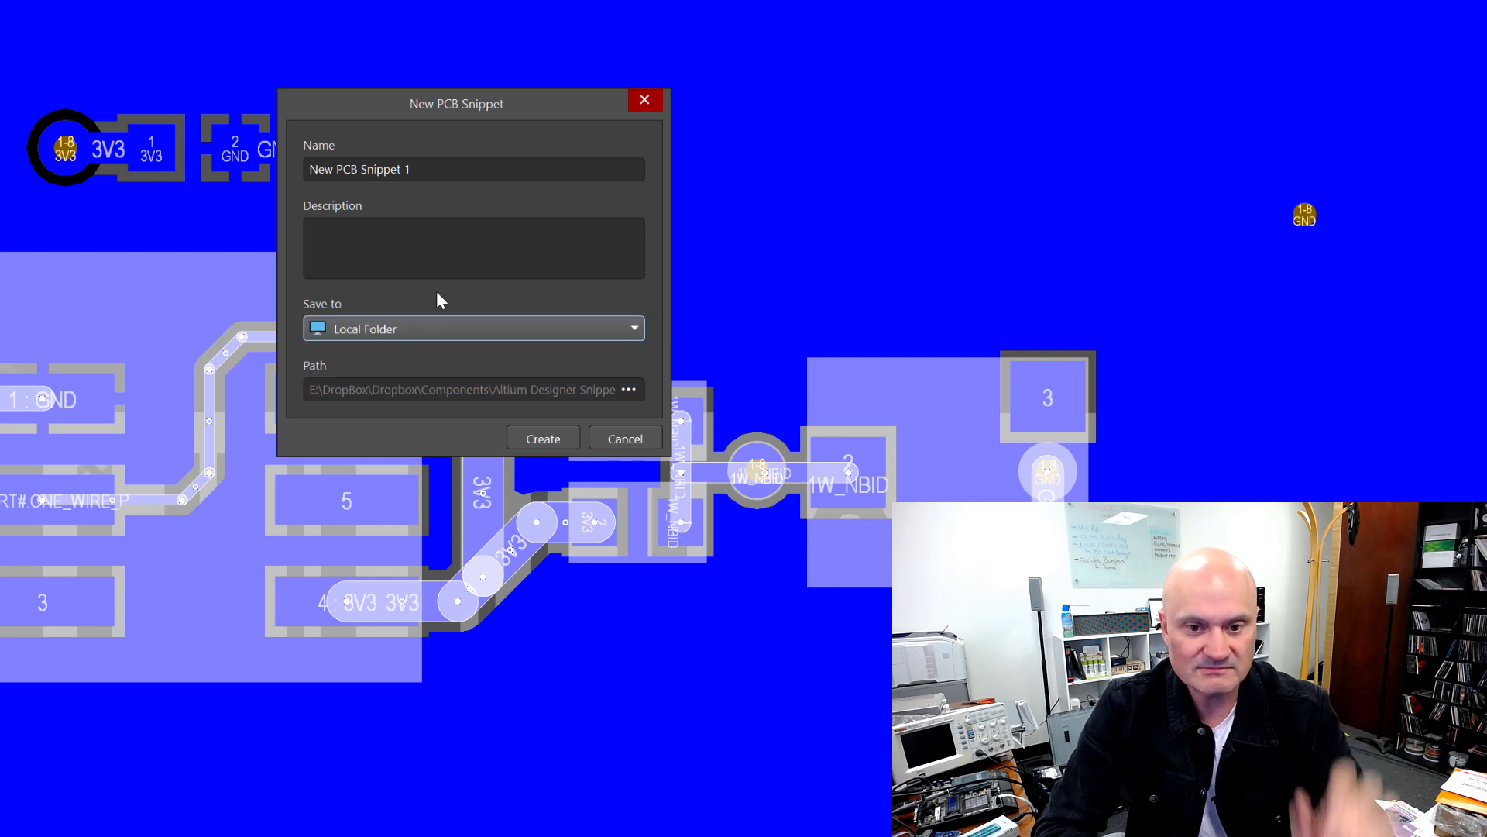
Step: Name the PCB snippet OneWireEPROMID_PCB
{"action": "left_click", "coordinate": [486, 169]}
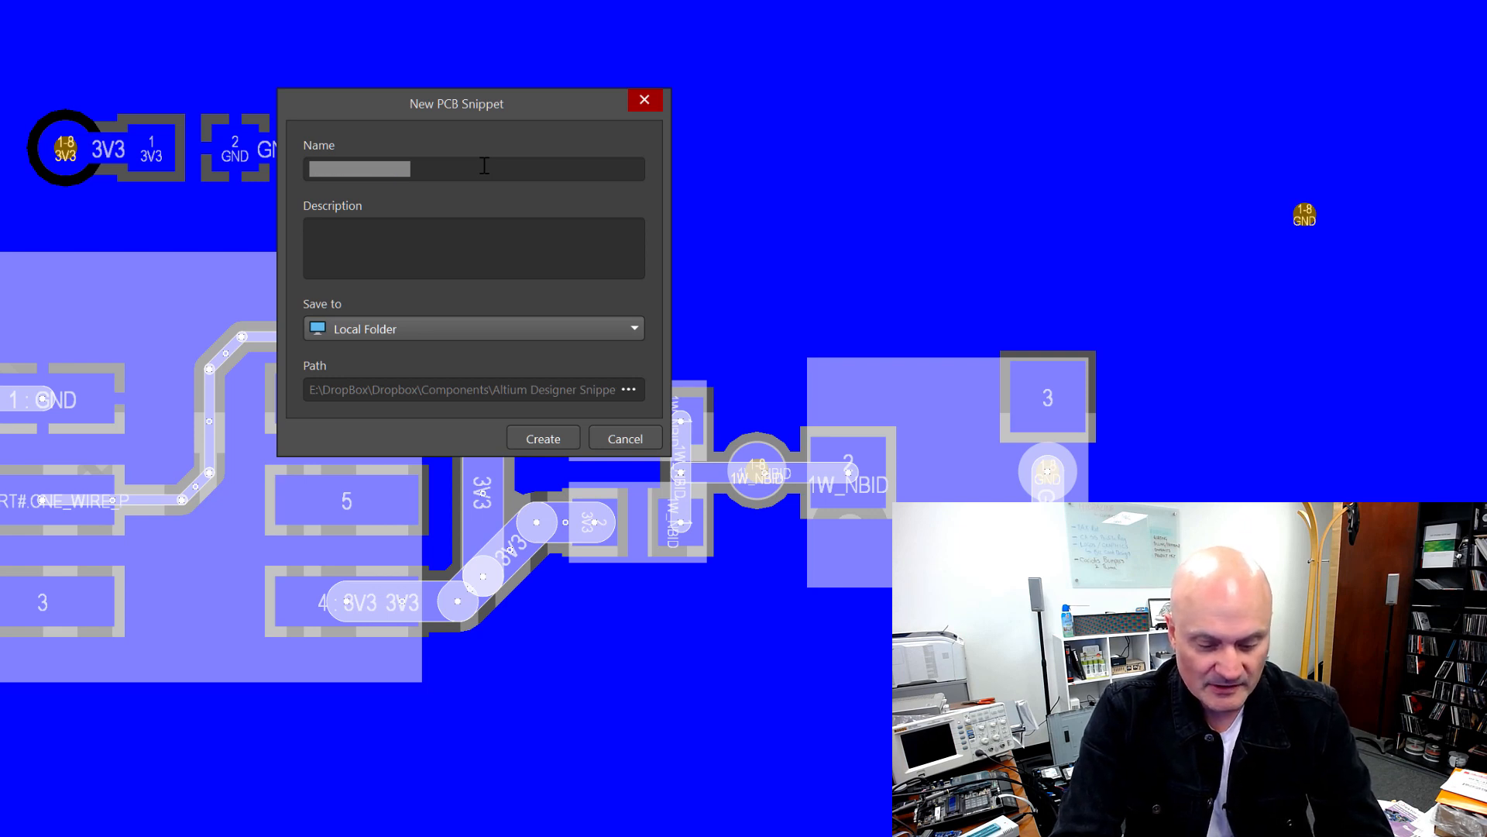
{"action": "type", "text": "One"}
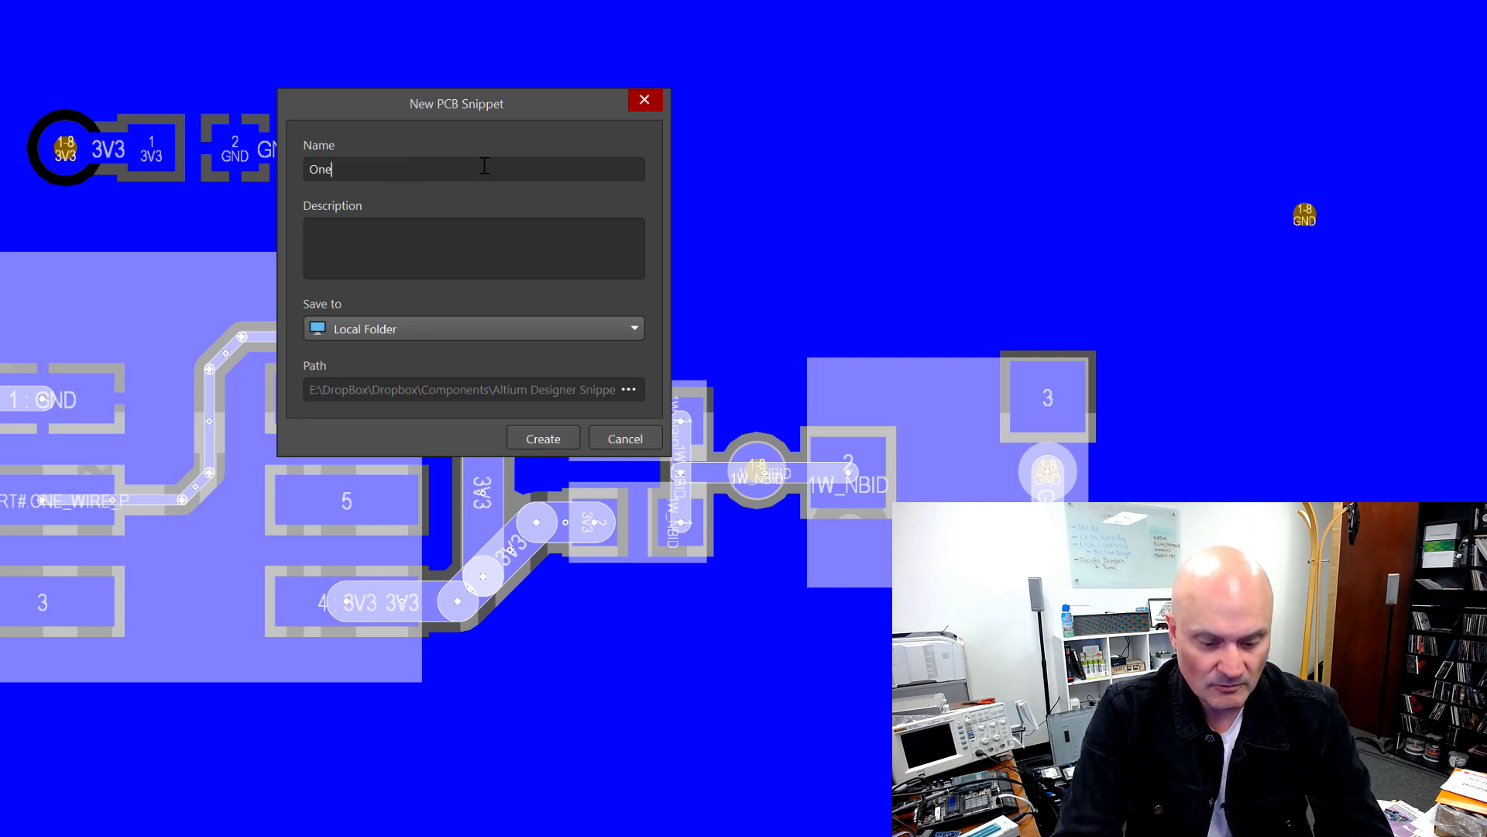
{"action": "type", "text": "WireEPR"}
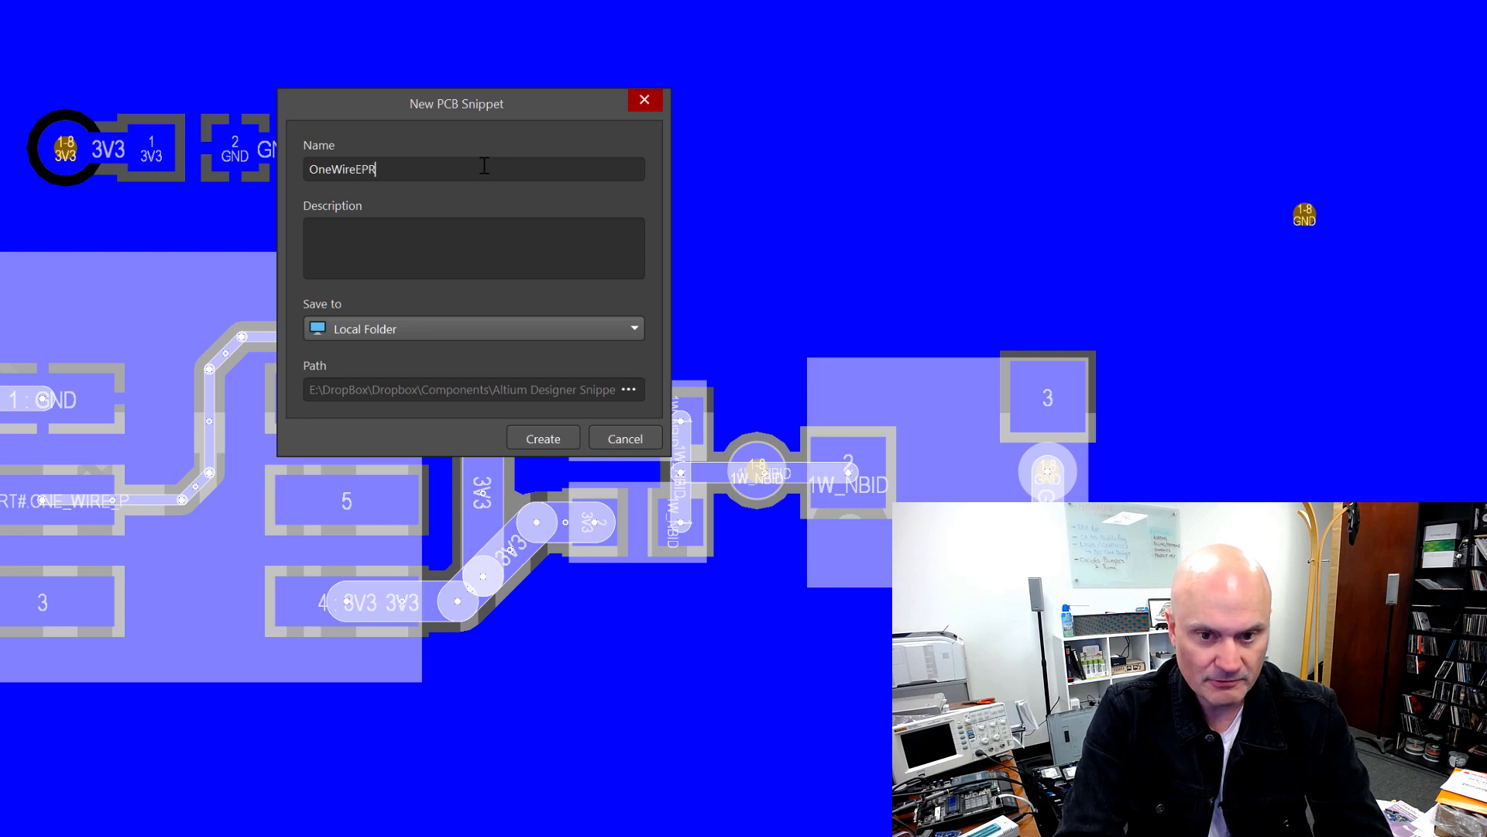
{"action": "type", "text": "OMIS"}
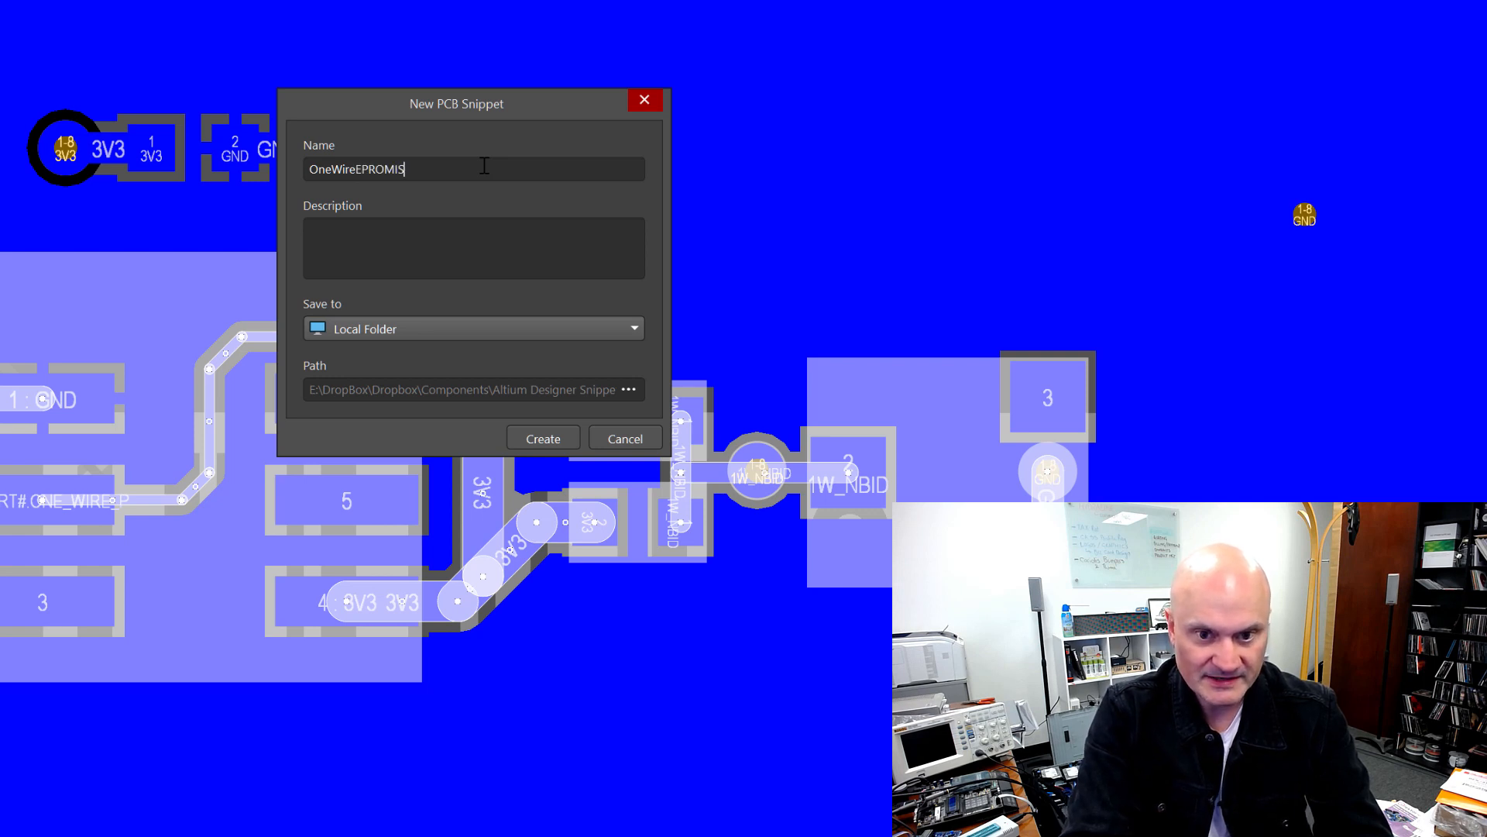
{"action": "key", "text": "BackSpace"}
{"action": "type", "text": "D"}
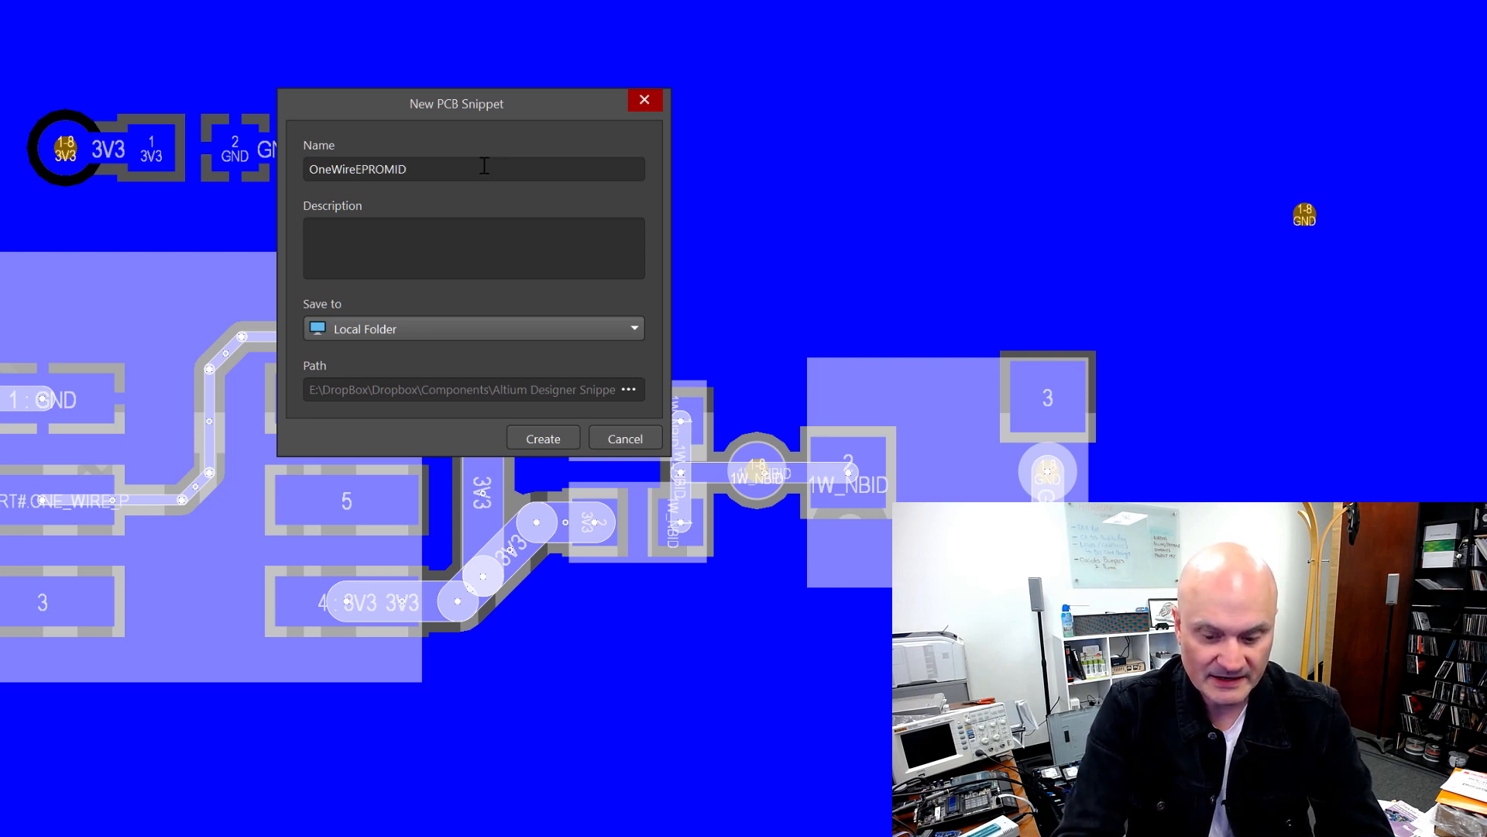
{"action": "type", "text": "_PCB"}
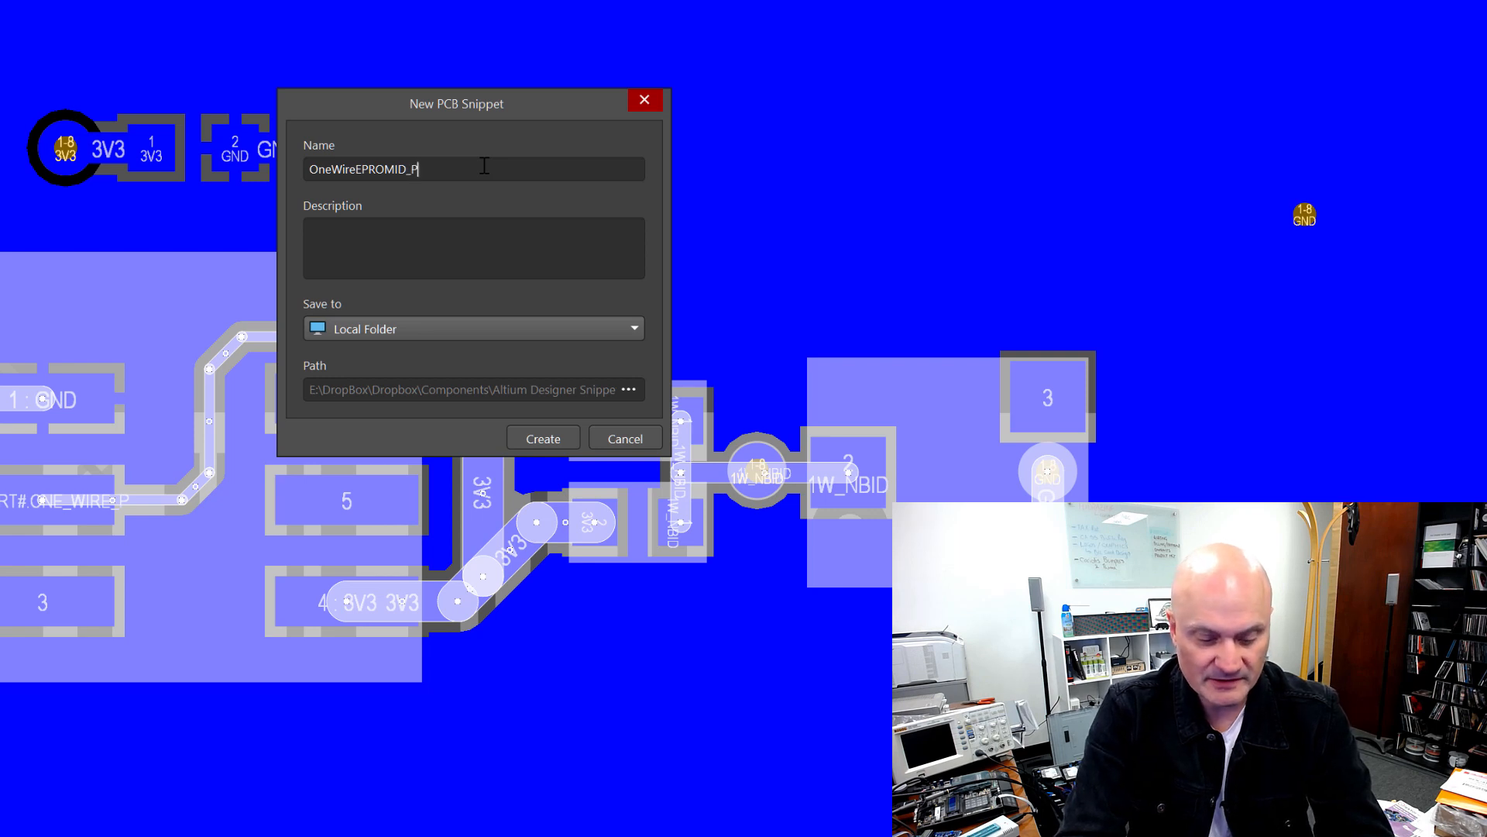
Step: Enter the description "One Wire Bus EPROM, DS240x, and pullups and protection." for the snippet
{"action": "left_click", "coordinate": [472, 250]}
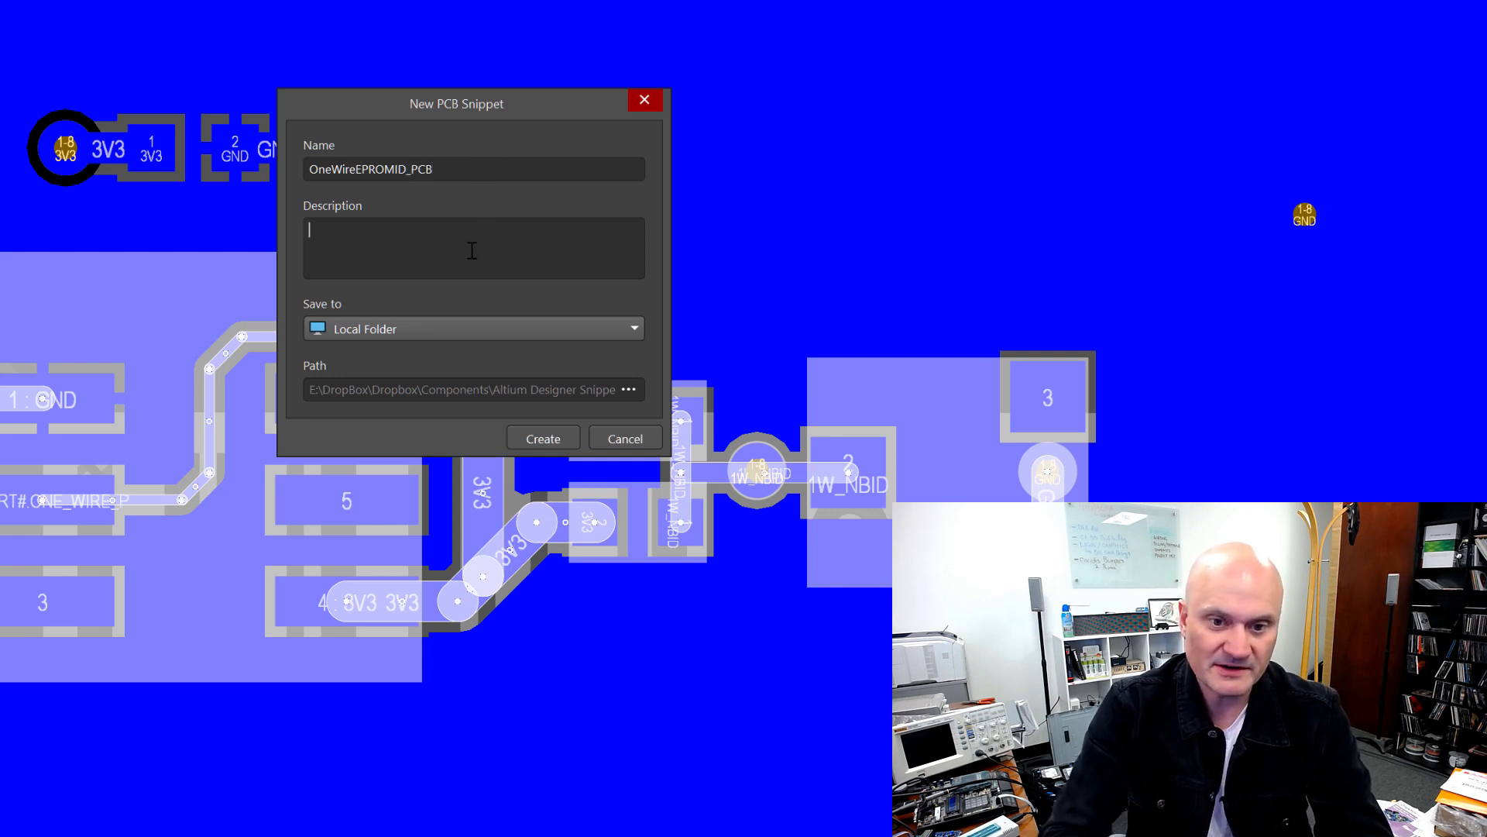
{"action": "type", "text": "One Wire Buis"}
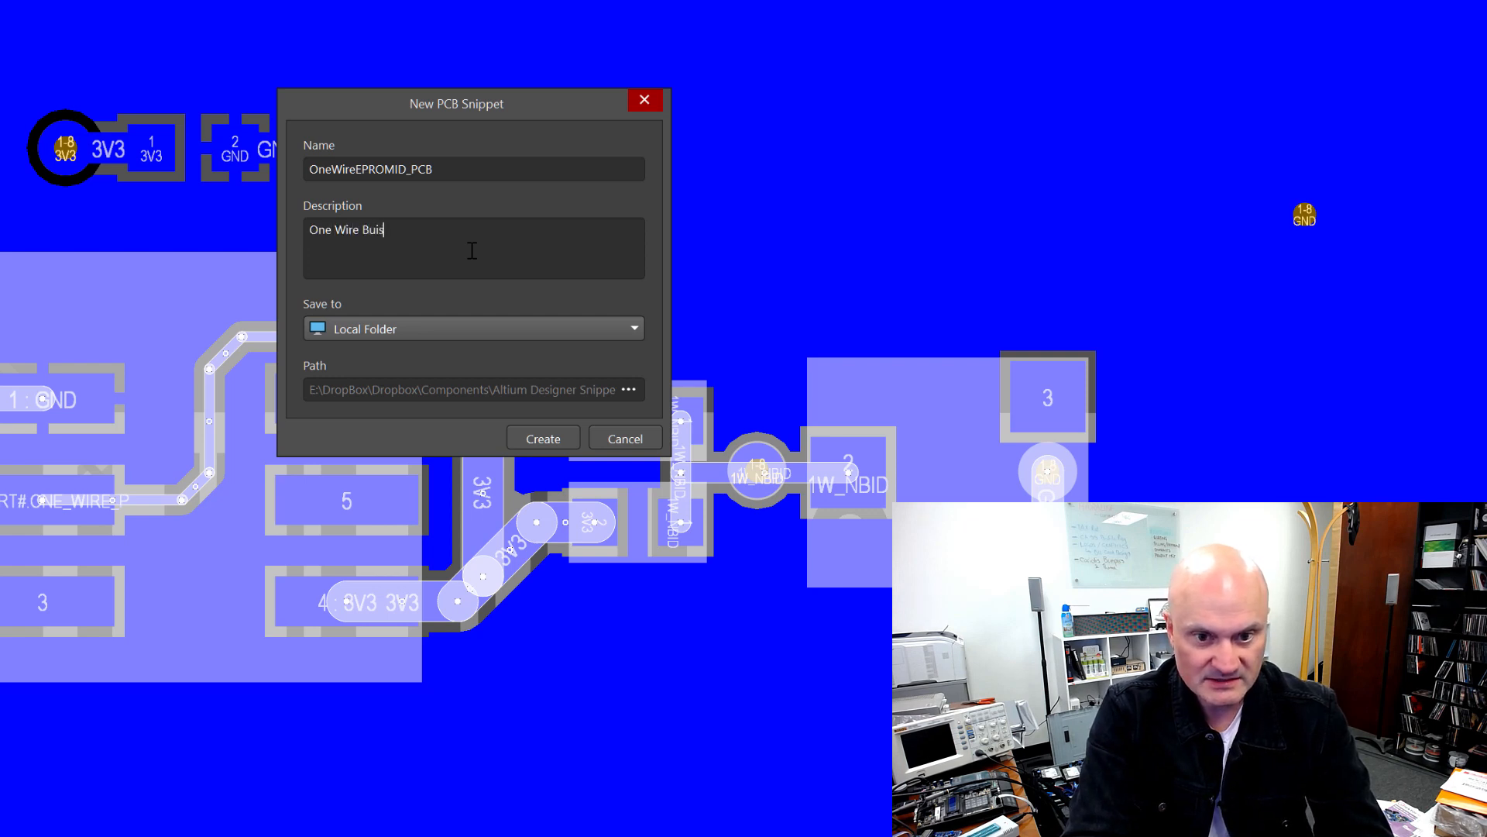
{"action": "key", "text": "BackSpace"}
{"action": "key", "text": "BackSpace"}
{"action": "type", "text": "s E"}
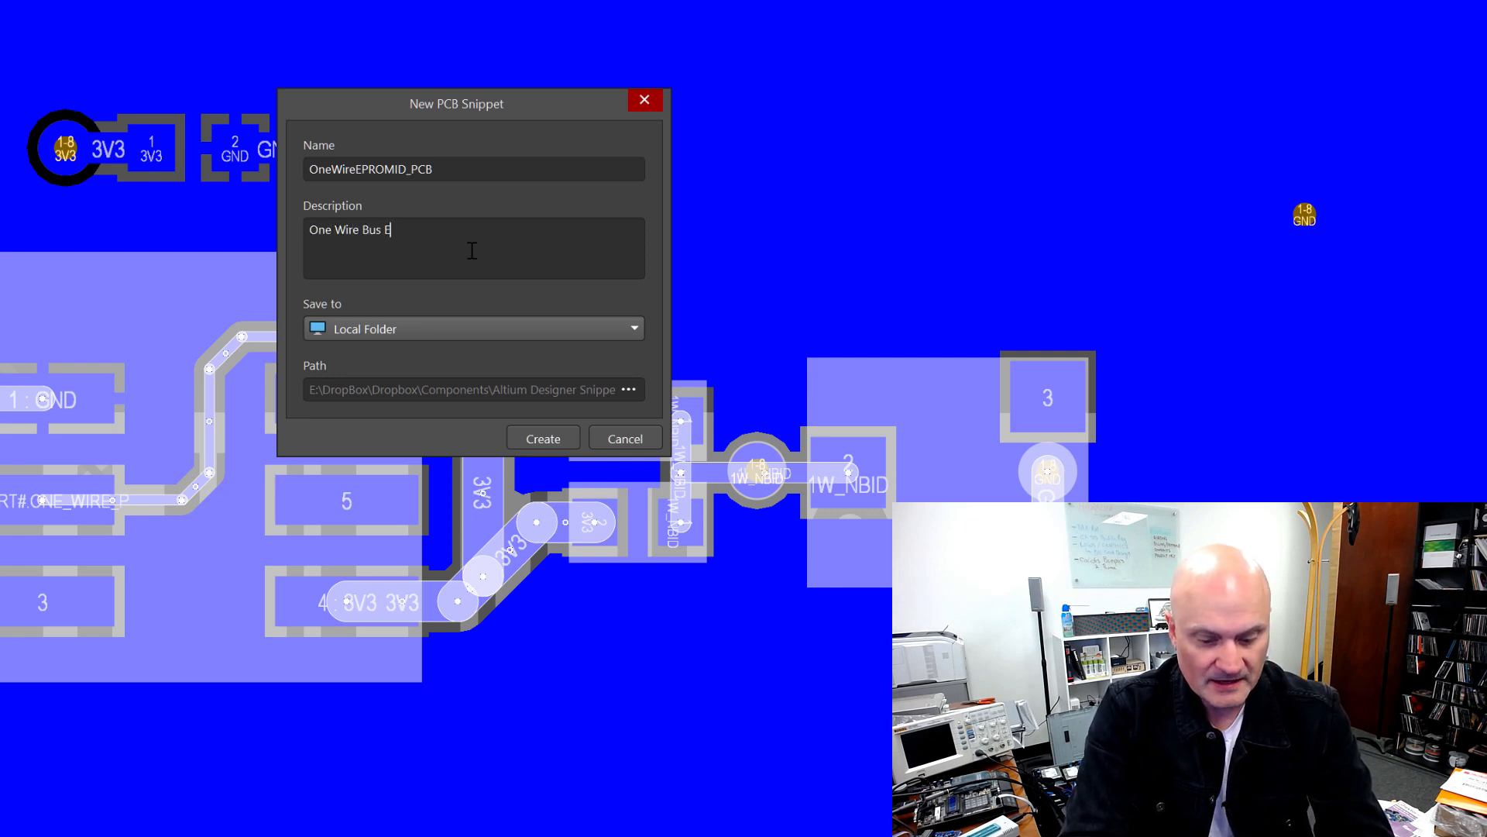
{"action": "type", "text": "PROM, DS"}
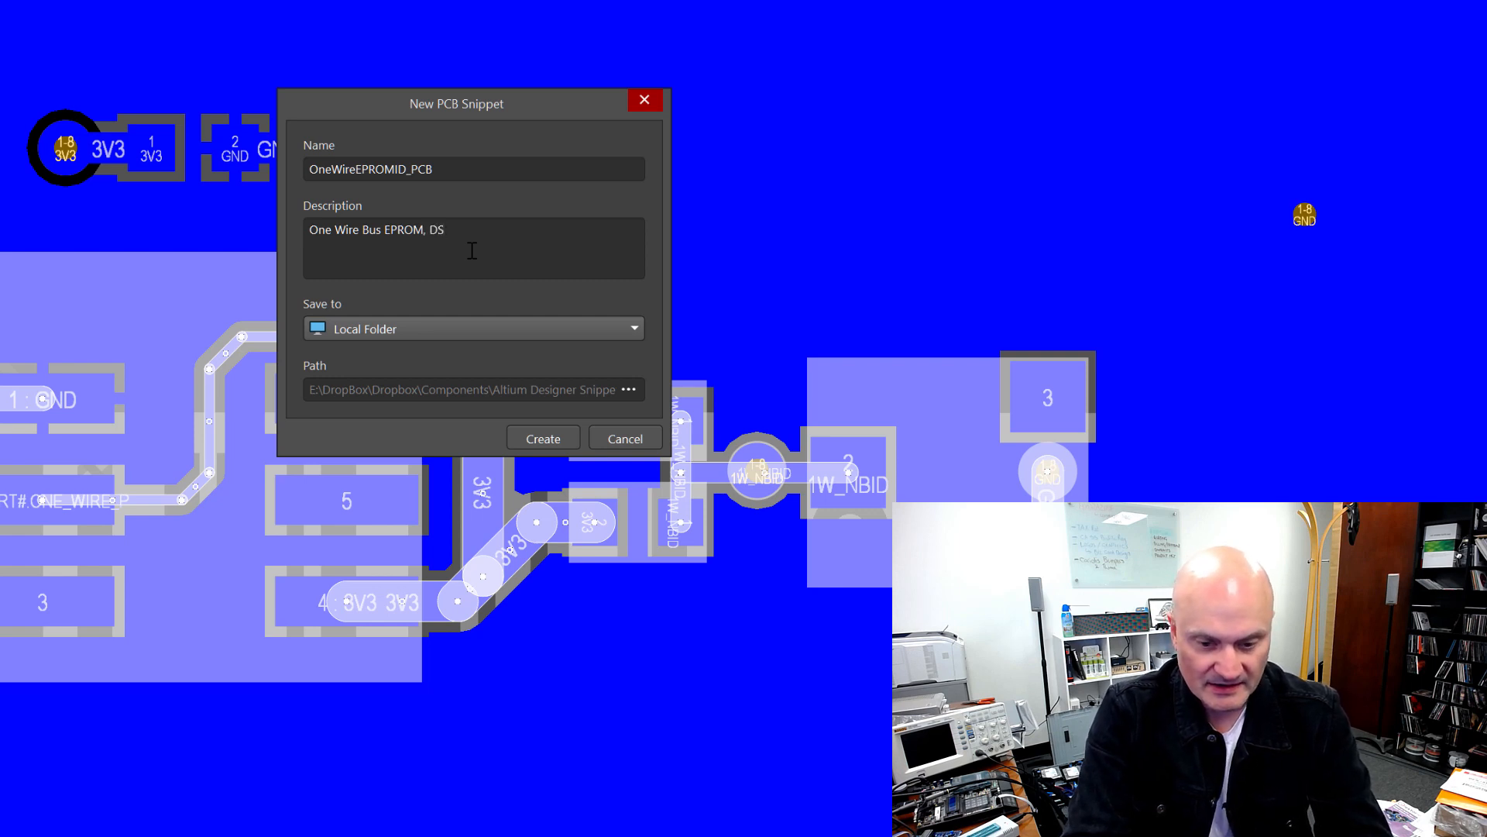
{"action": "type", "text": "240x"}
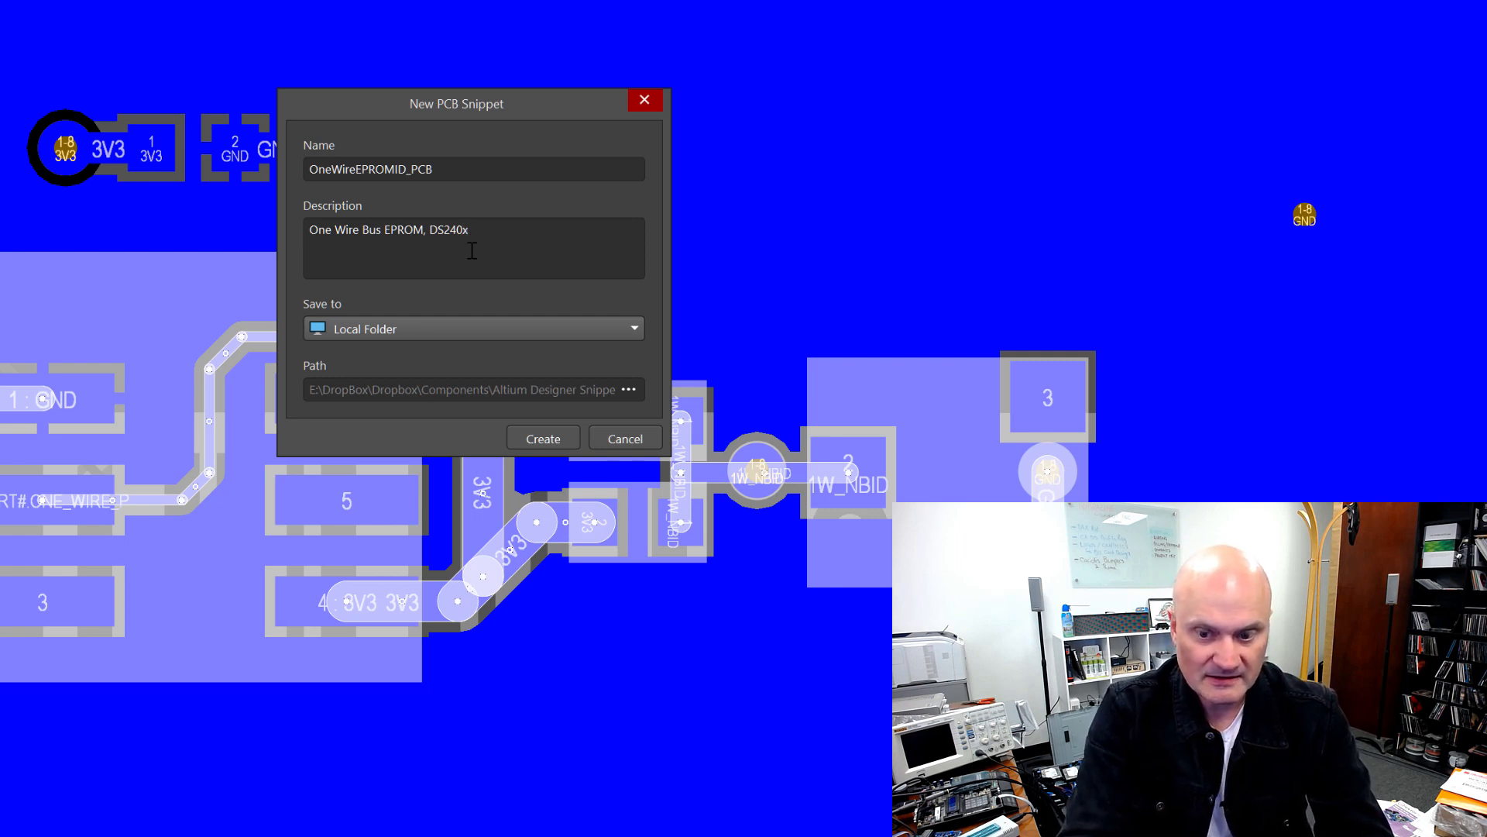
{"action": "type", "text": ", and "}
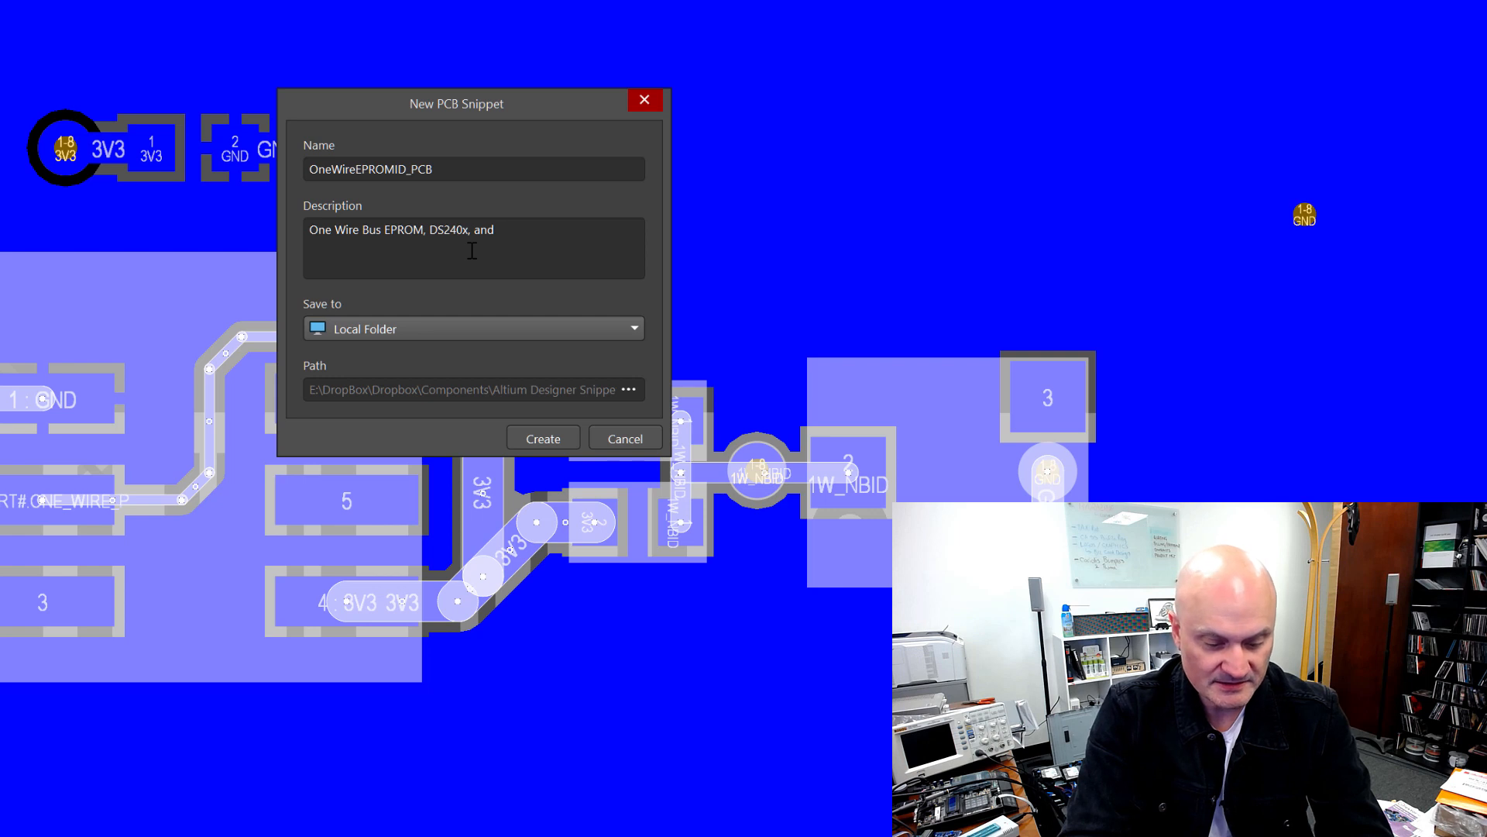
{"action": "type", "text": "pu"}
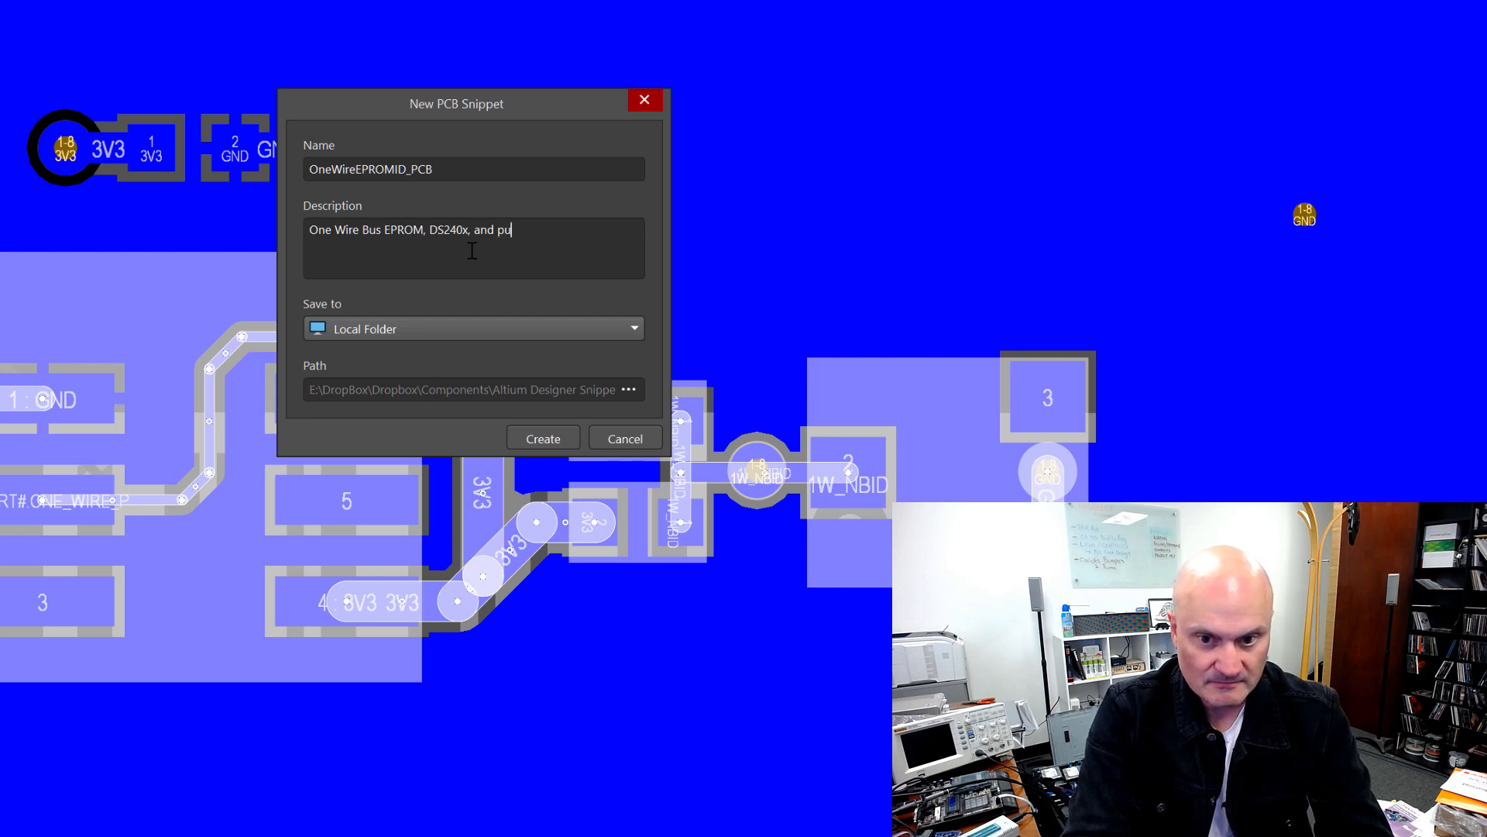
{"action": "type", "text": "llups and pro"}
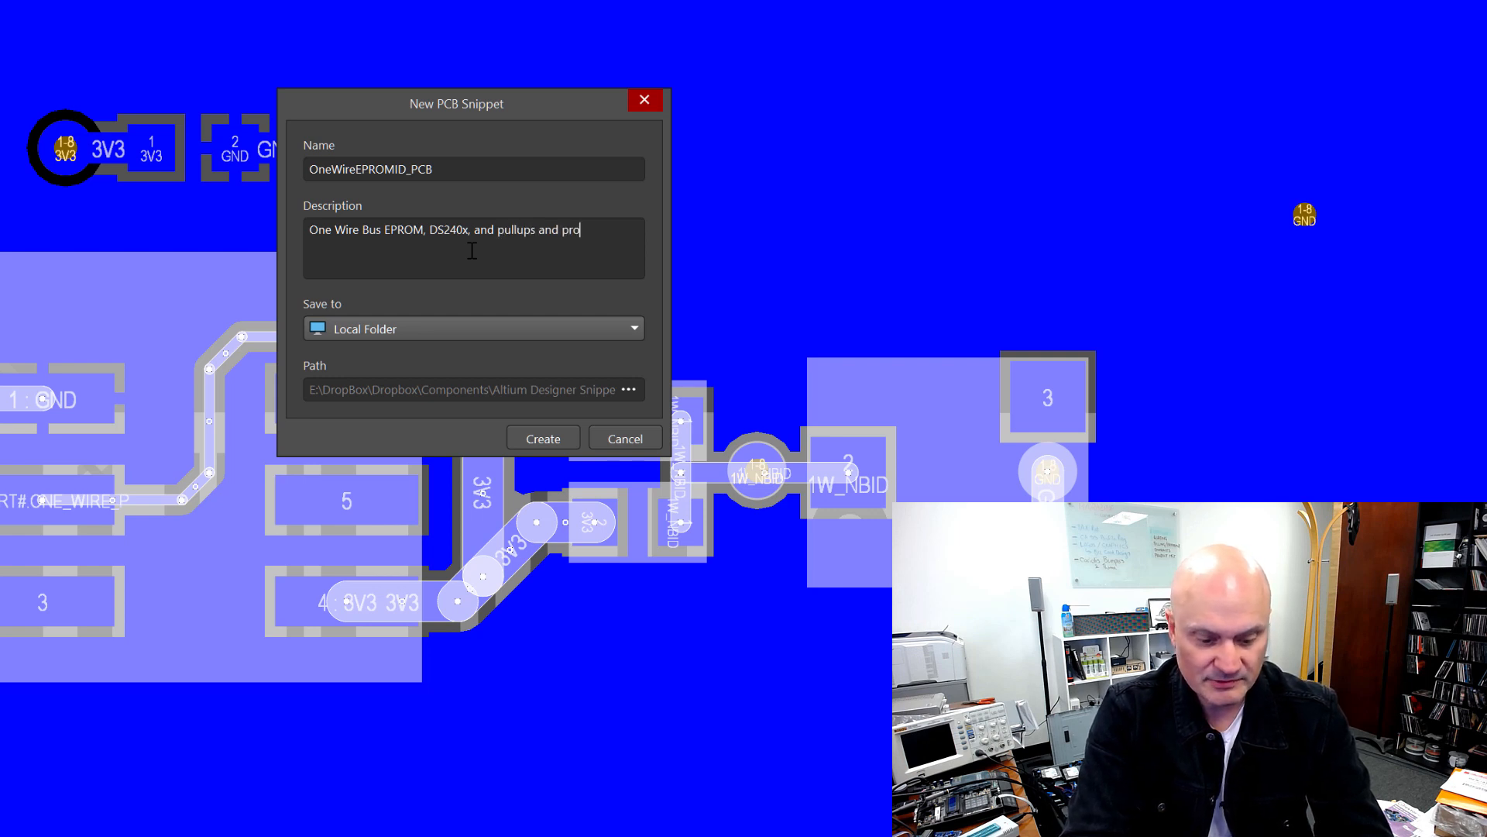
{"action": "type", "text": "tection."}
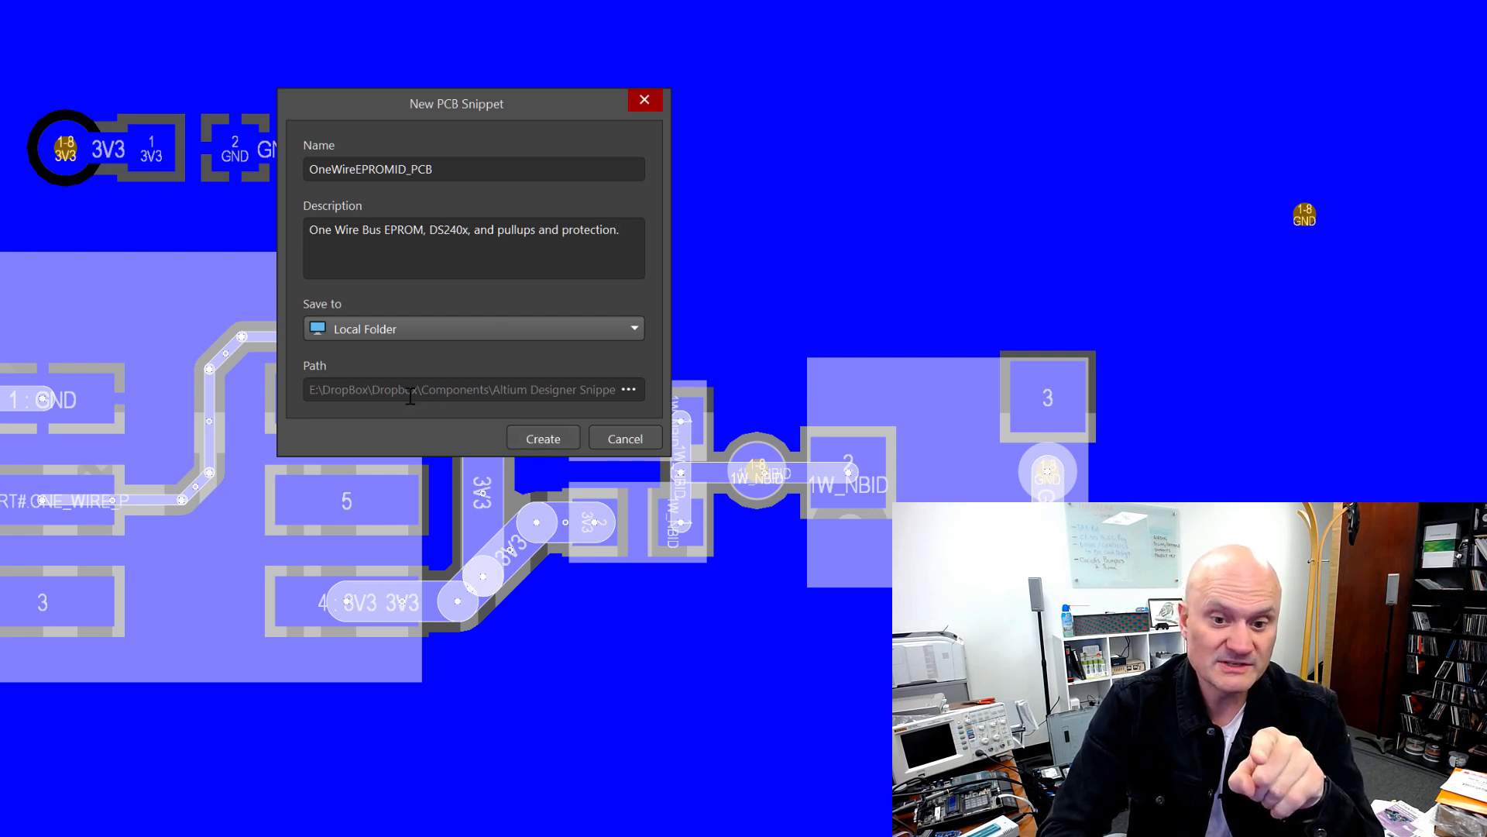
Step: Choose the Altium Designer Snippets folder as the snippet path and create the PCB snippet
{"action": "left_click", "coordinate": [629, 390]}
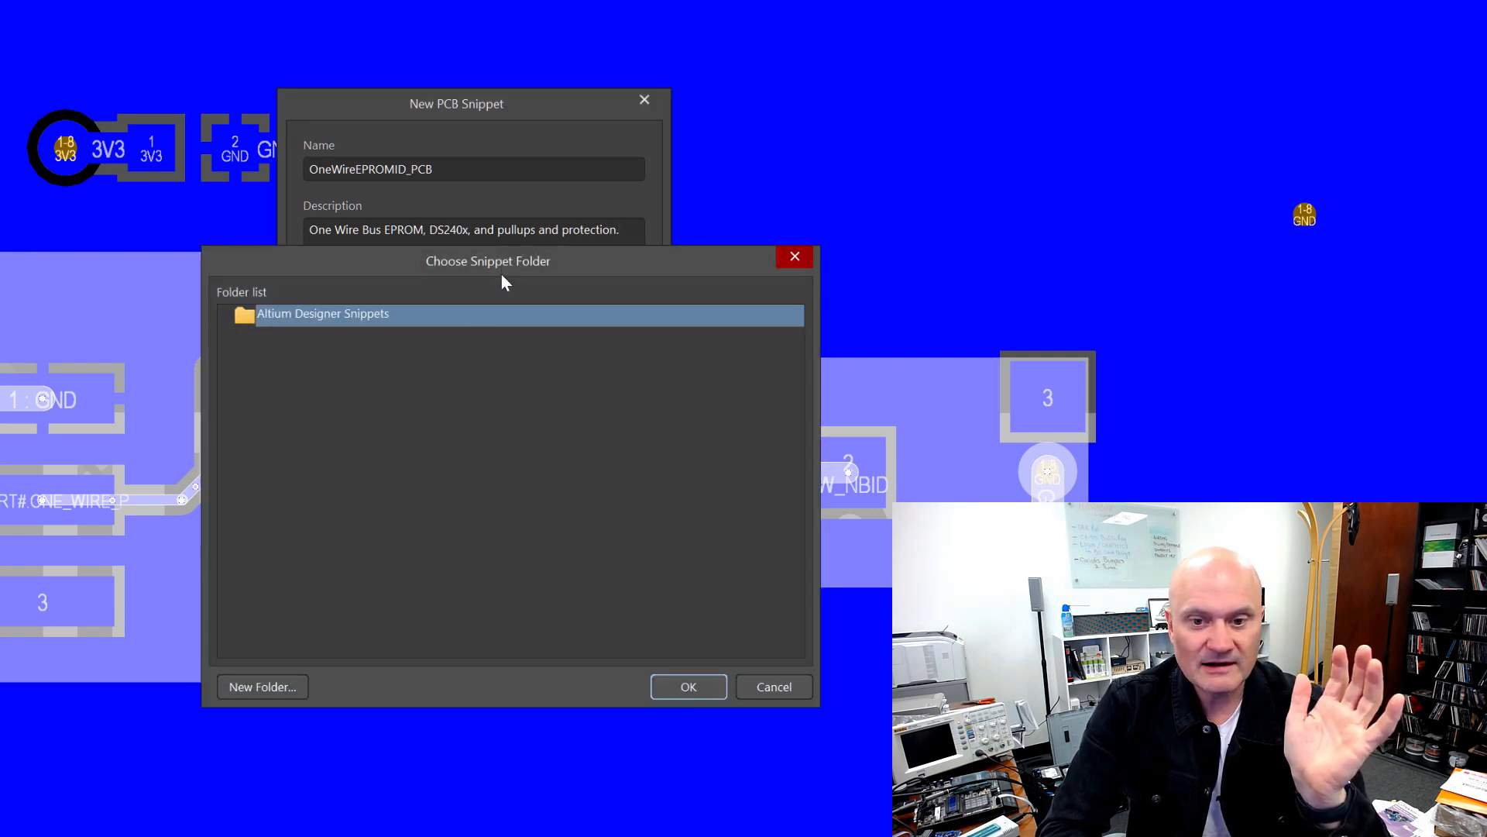
{"action": "left_click_drag", "start_coordinate": [500, 272], "coordinate": [472, 299]}
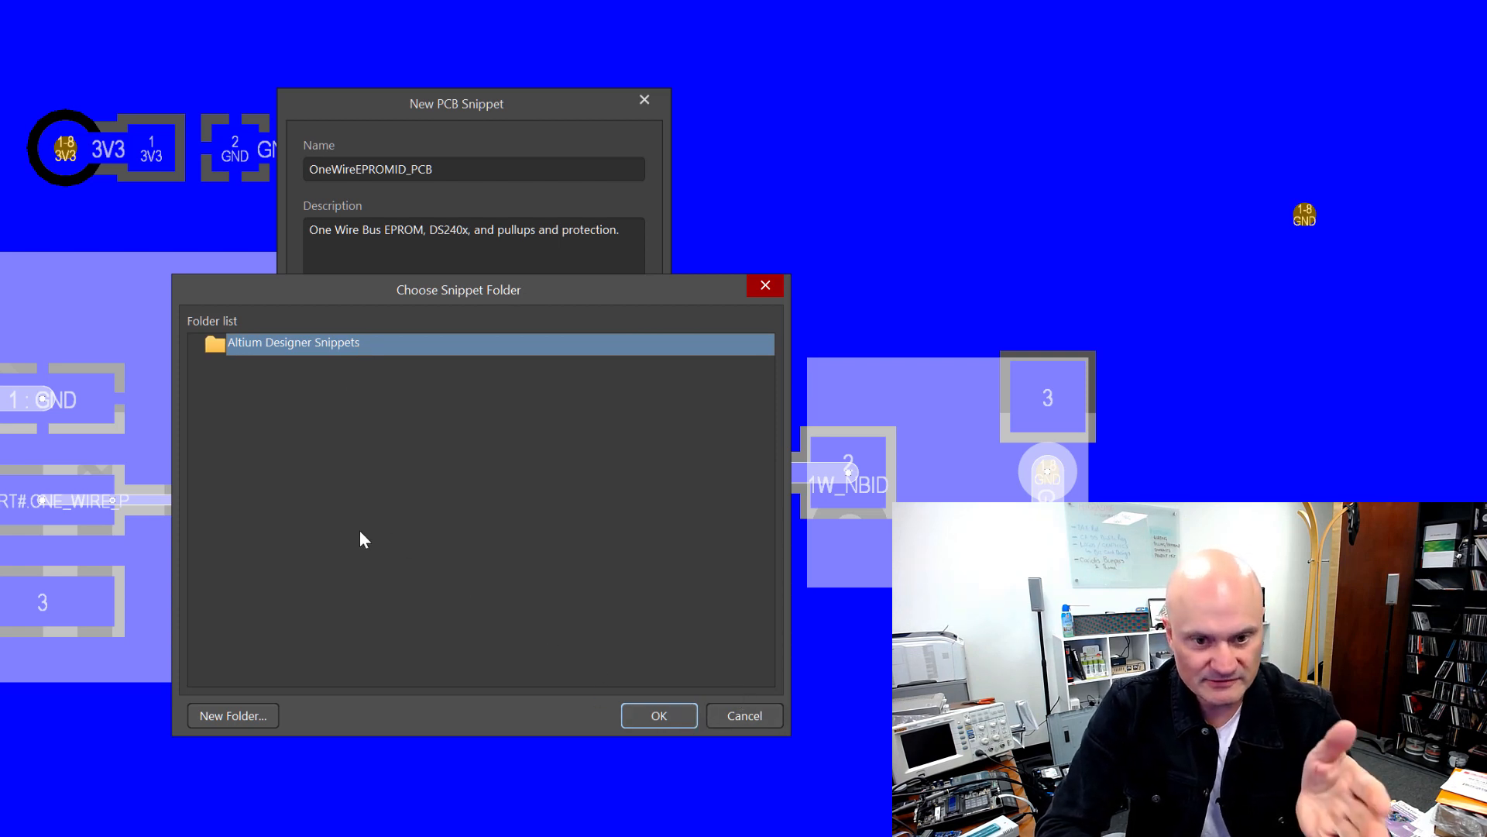
{"action": "left_click", "coordinate": [671, 714]}
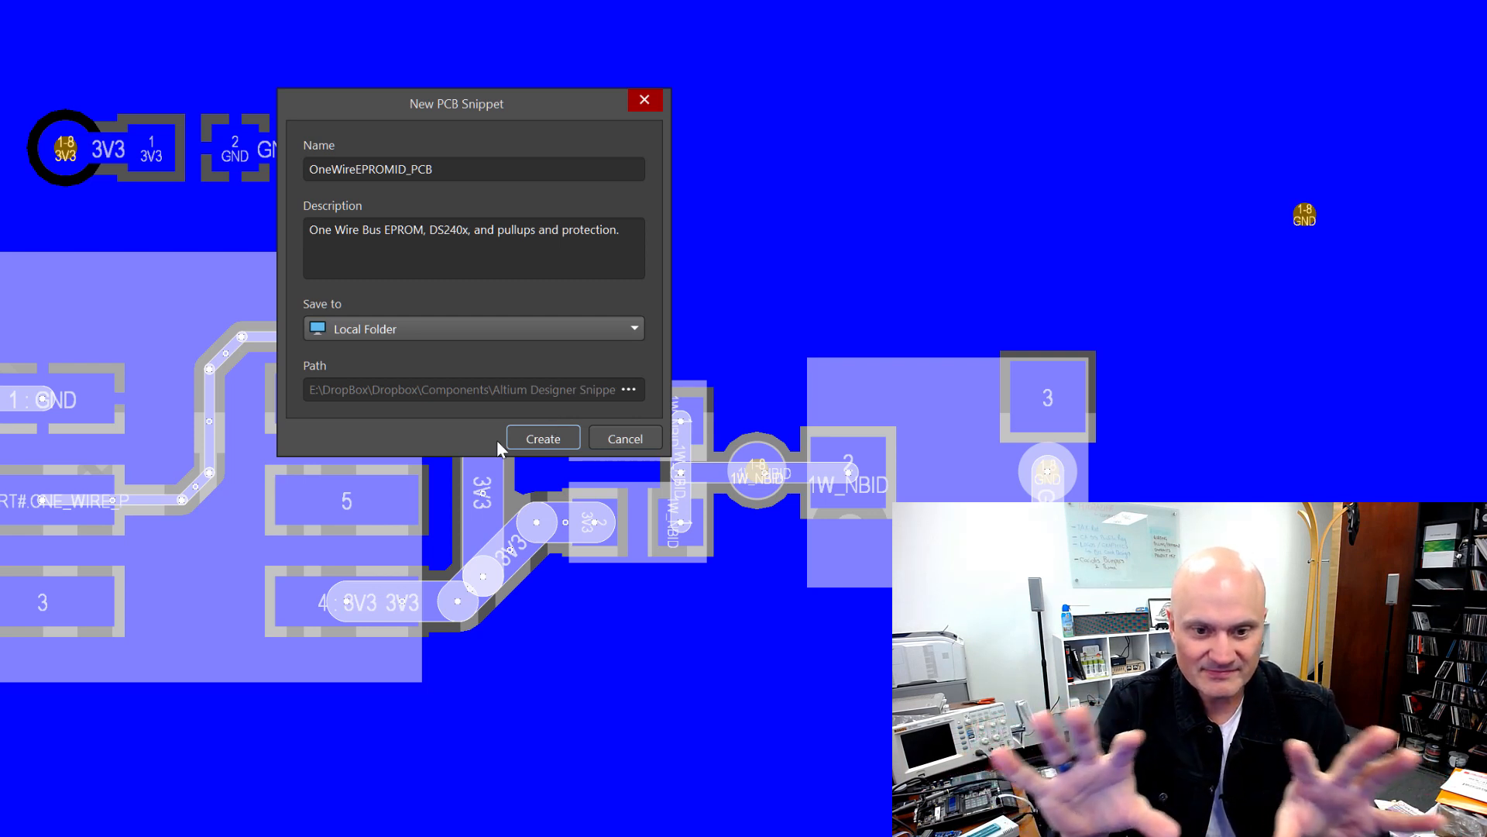
{"action": "key", "text": "Return"}
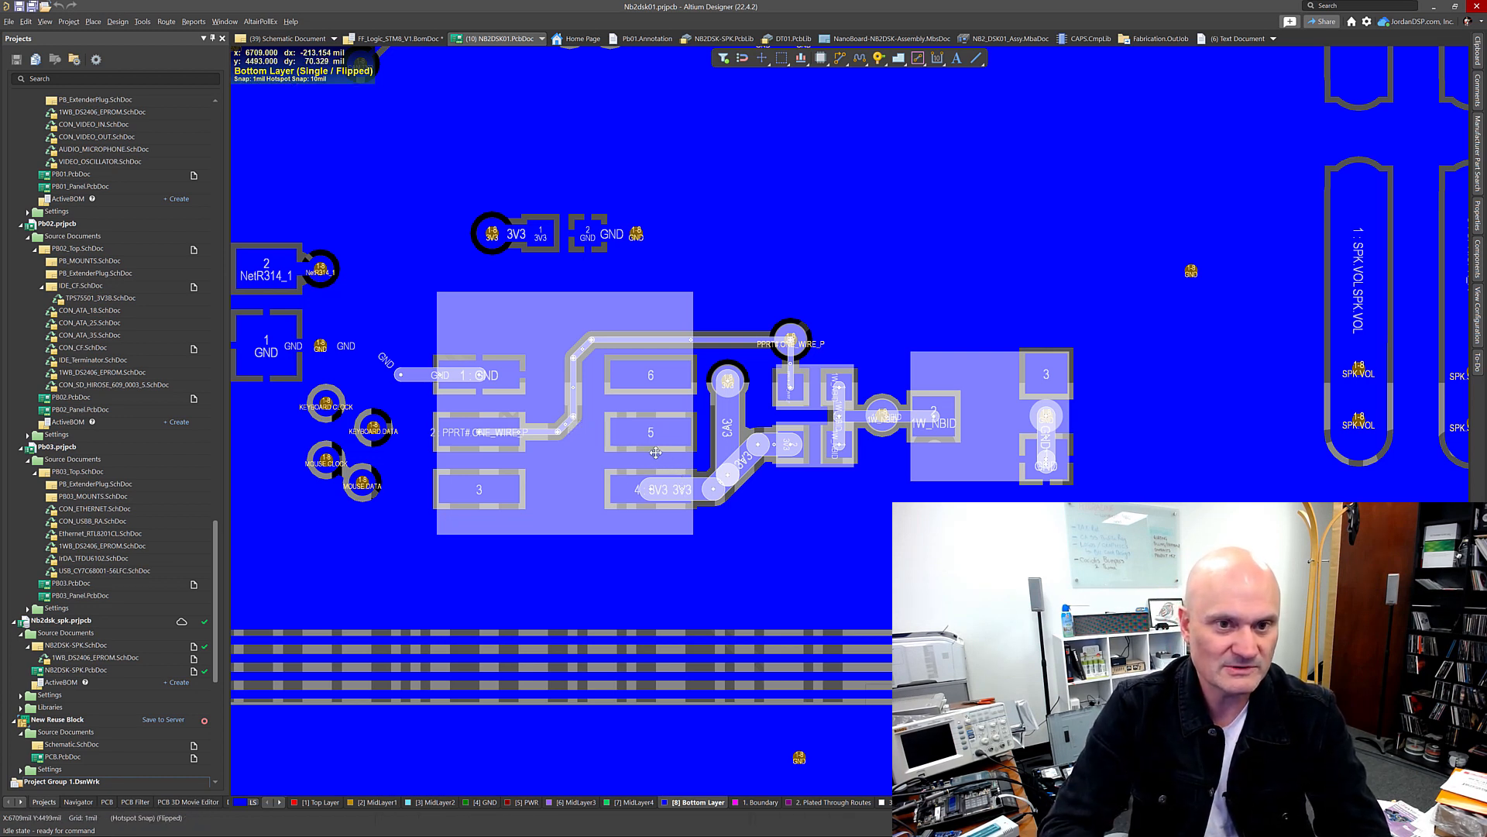
Step: Switch to the 1WB_DS2406_PROTECTED schematic sheet and box-select the DS2406 circuit
{"action": "left_click", "coordinate": [334, 38]}
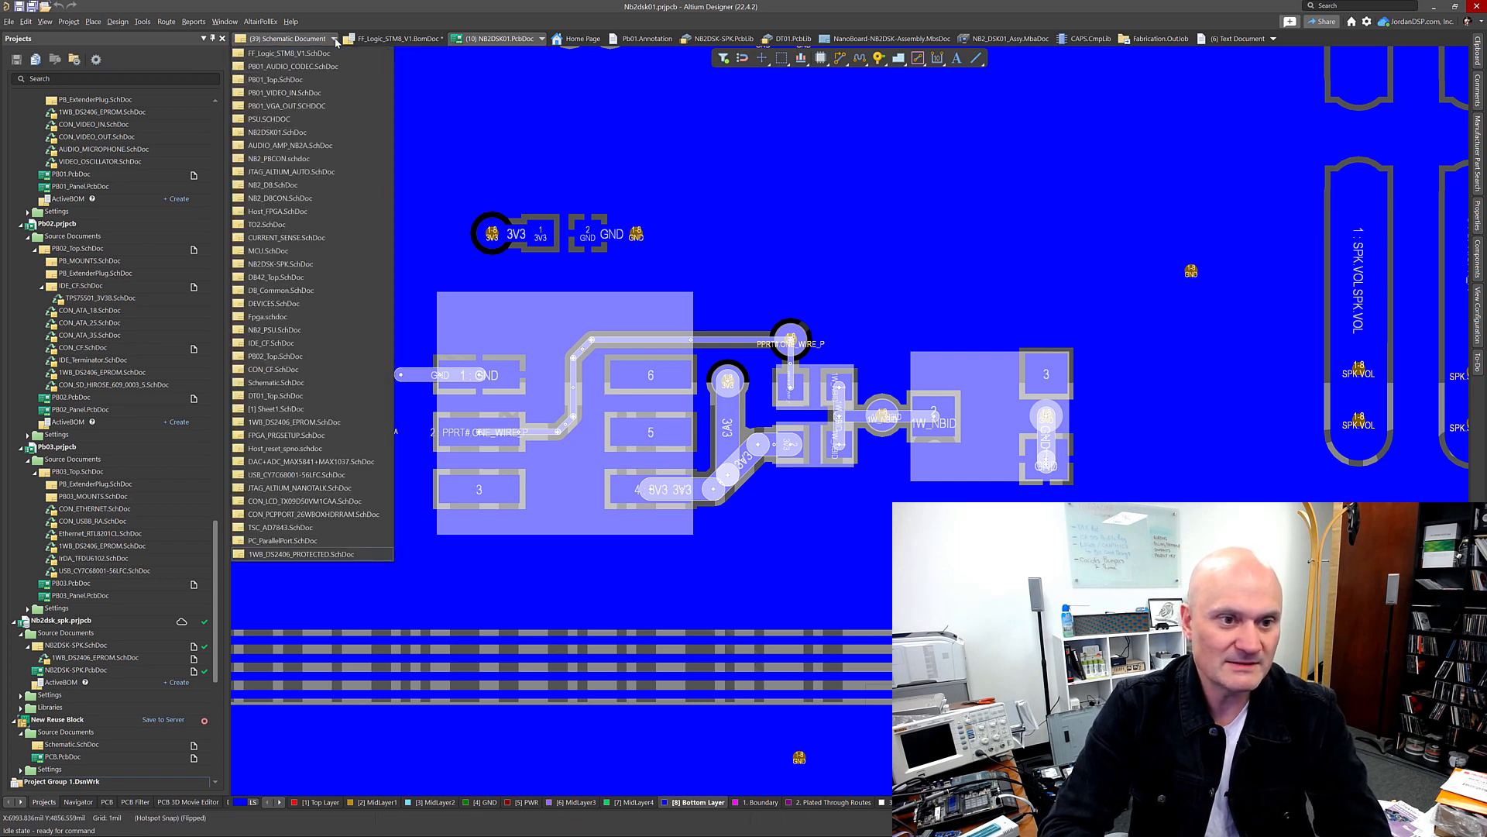
{"action": "left_click", "coordinate": [294, 41]}
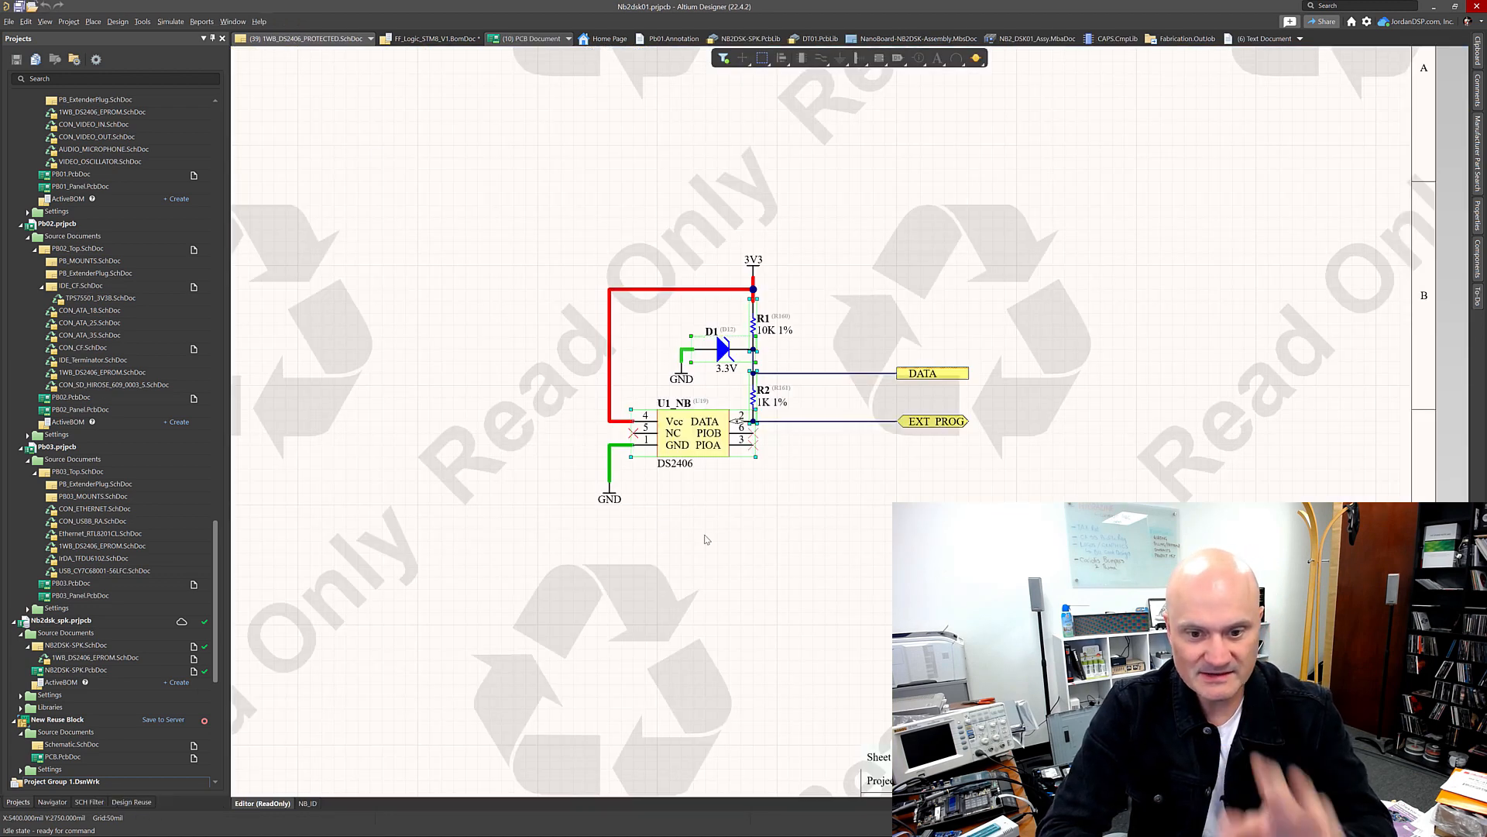
{"action": "left_click", "coordinate": [746, 526]}
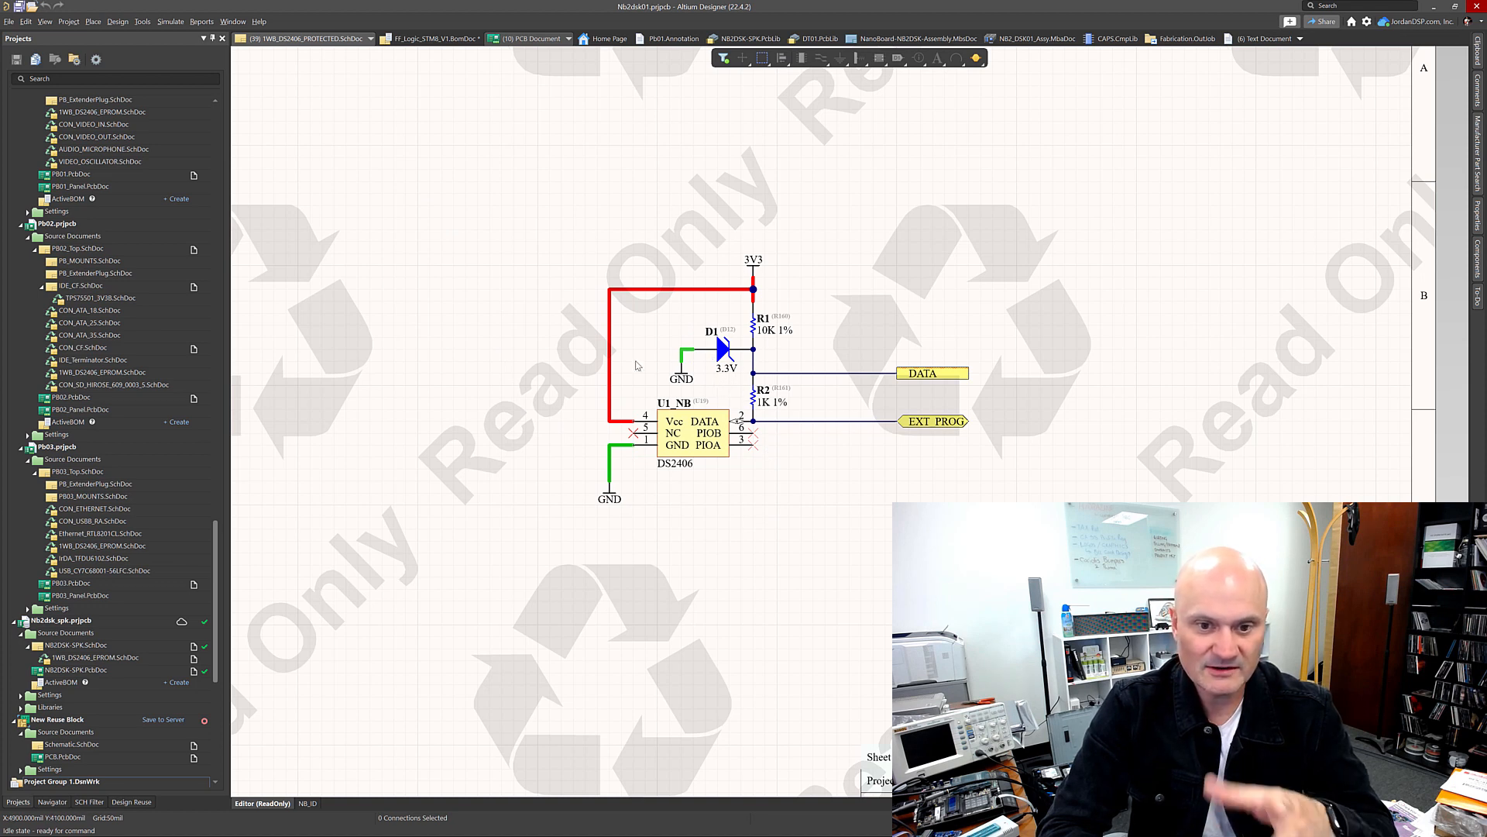
{"action": "left_click_drag", "start_coordinate": [557, 233], "coordinate": [1048, 570]}
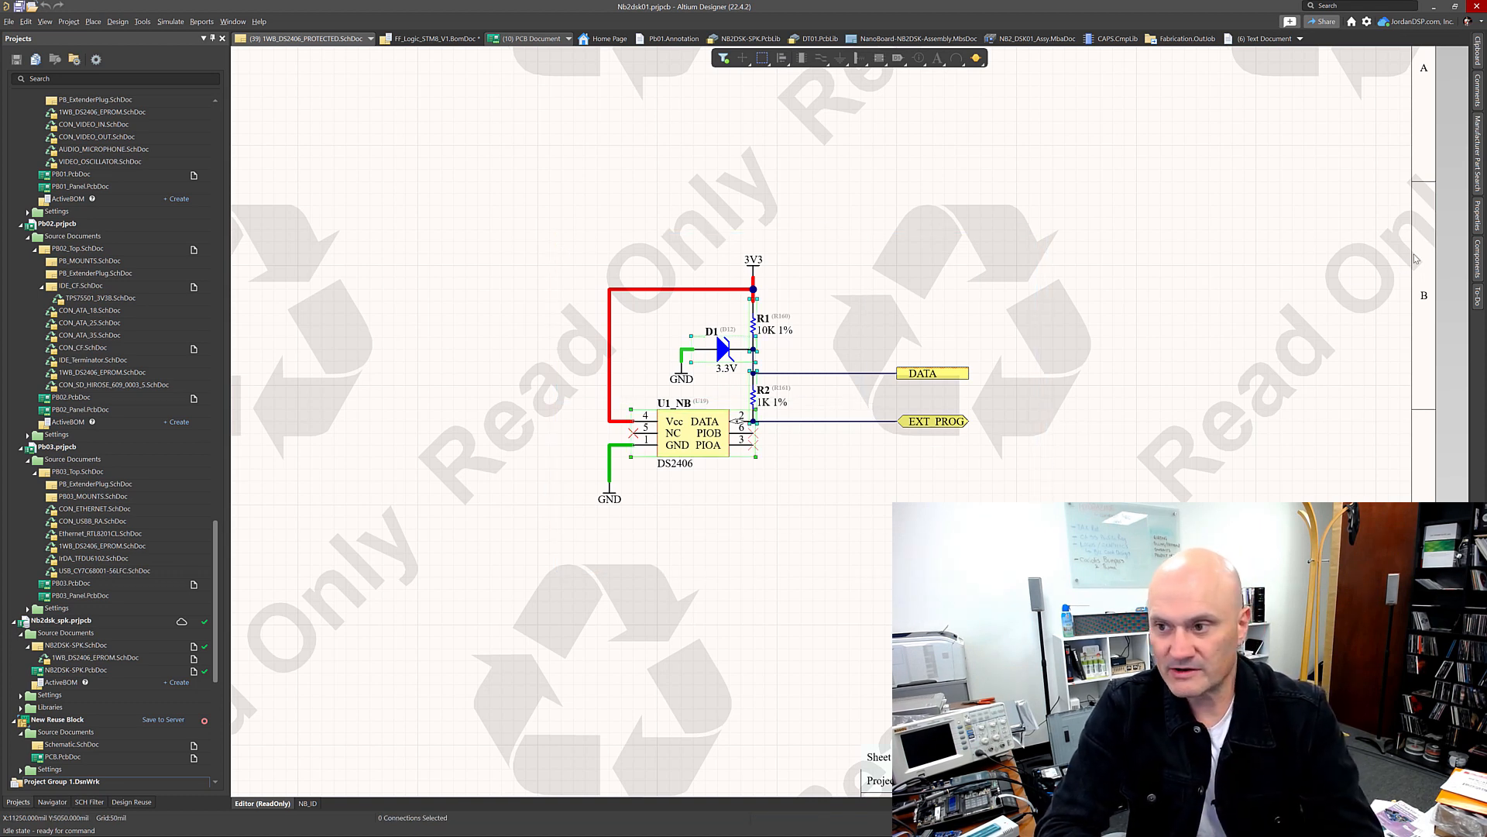
Step: Turn on all object types in the schematic selection filter and box-select the whole DS2406 circuit again
{"action": "left_click", "coordinate": [1480, 224]}
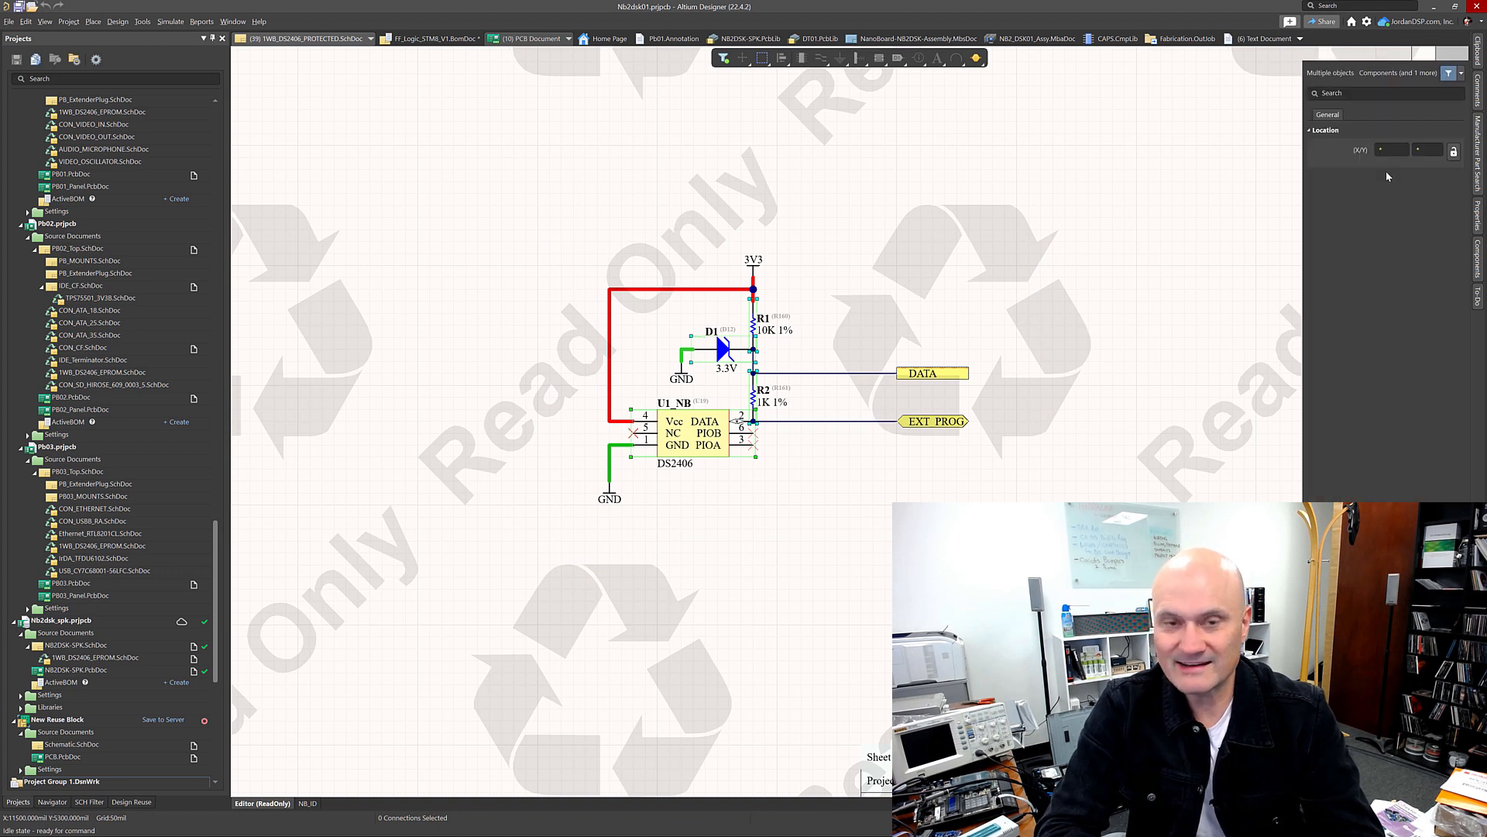
{"action": "left_click", "coordinate": [1226, 172]}
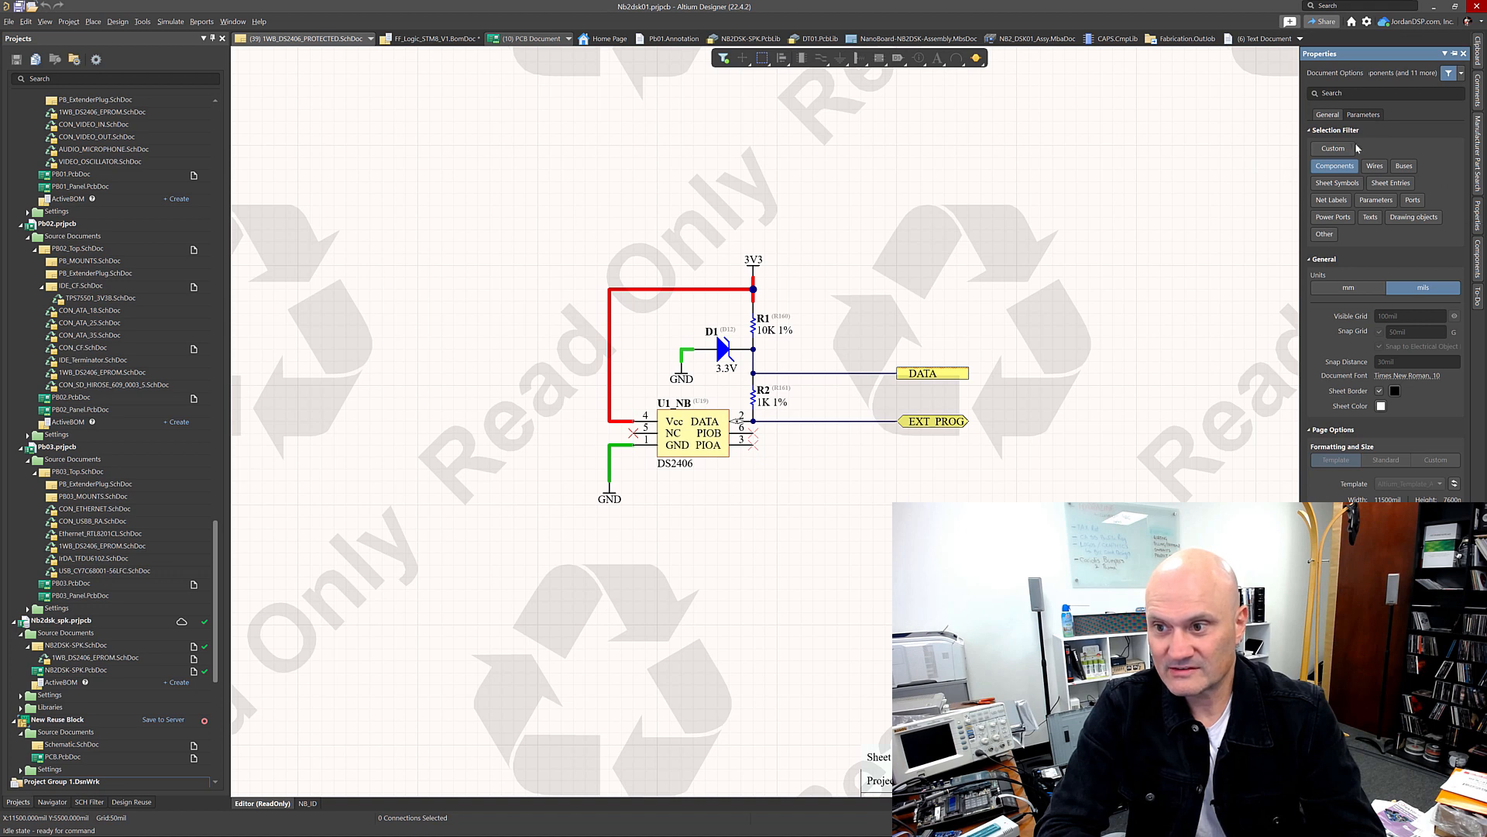
{"action": "left_click", "coordinate": [1334, 149]}
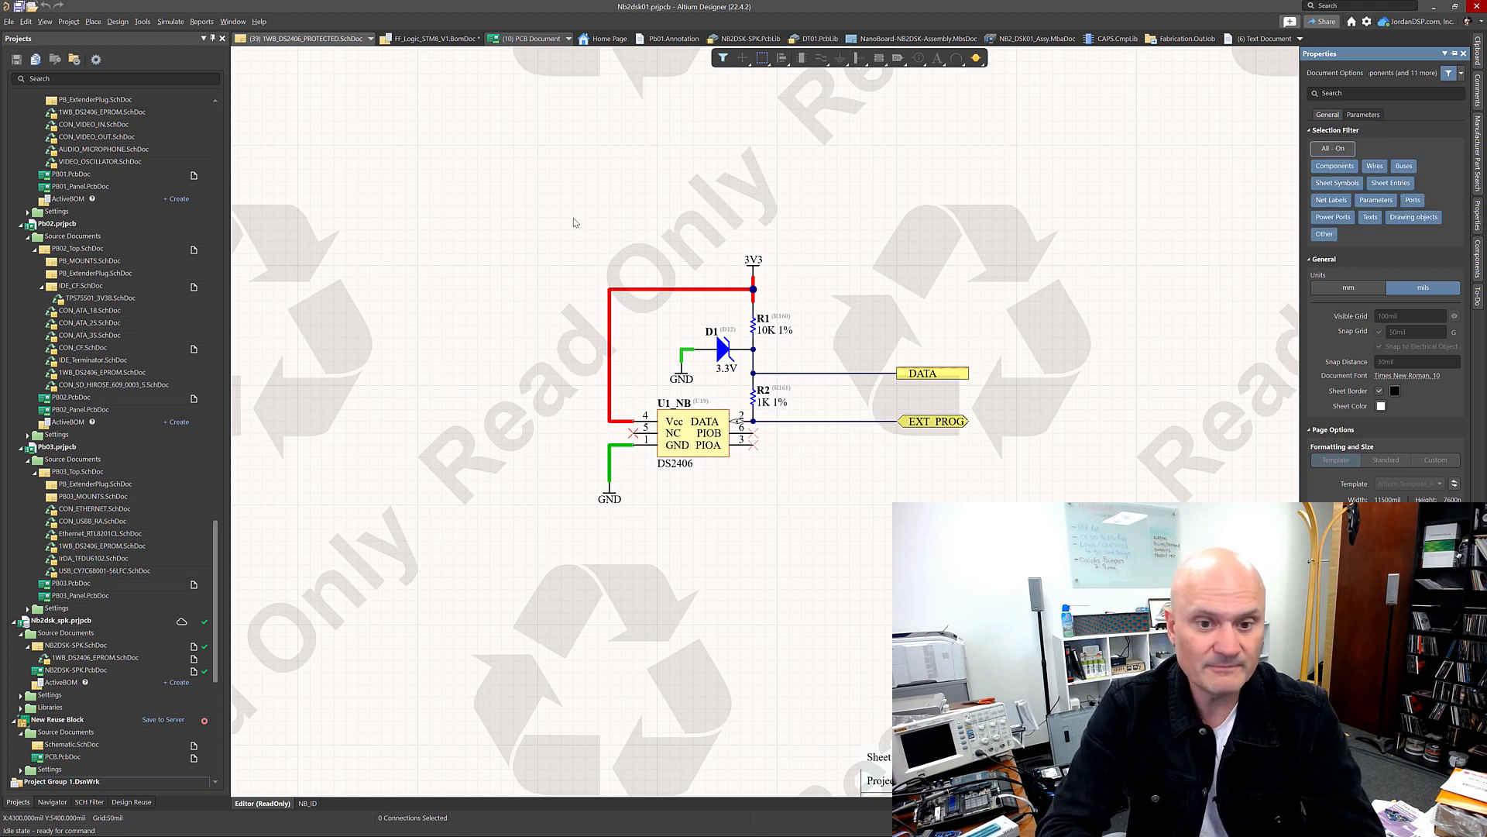
{"action": "left_click_drag", "start_coordinate": [562, 222], "coordinate": [1003, 566]}
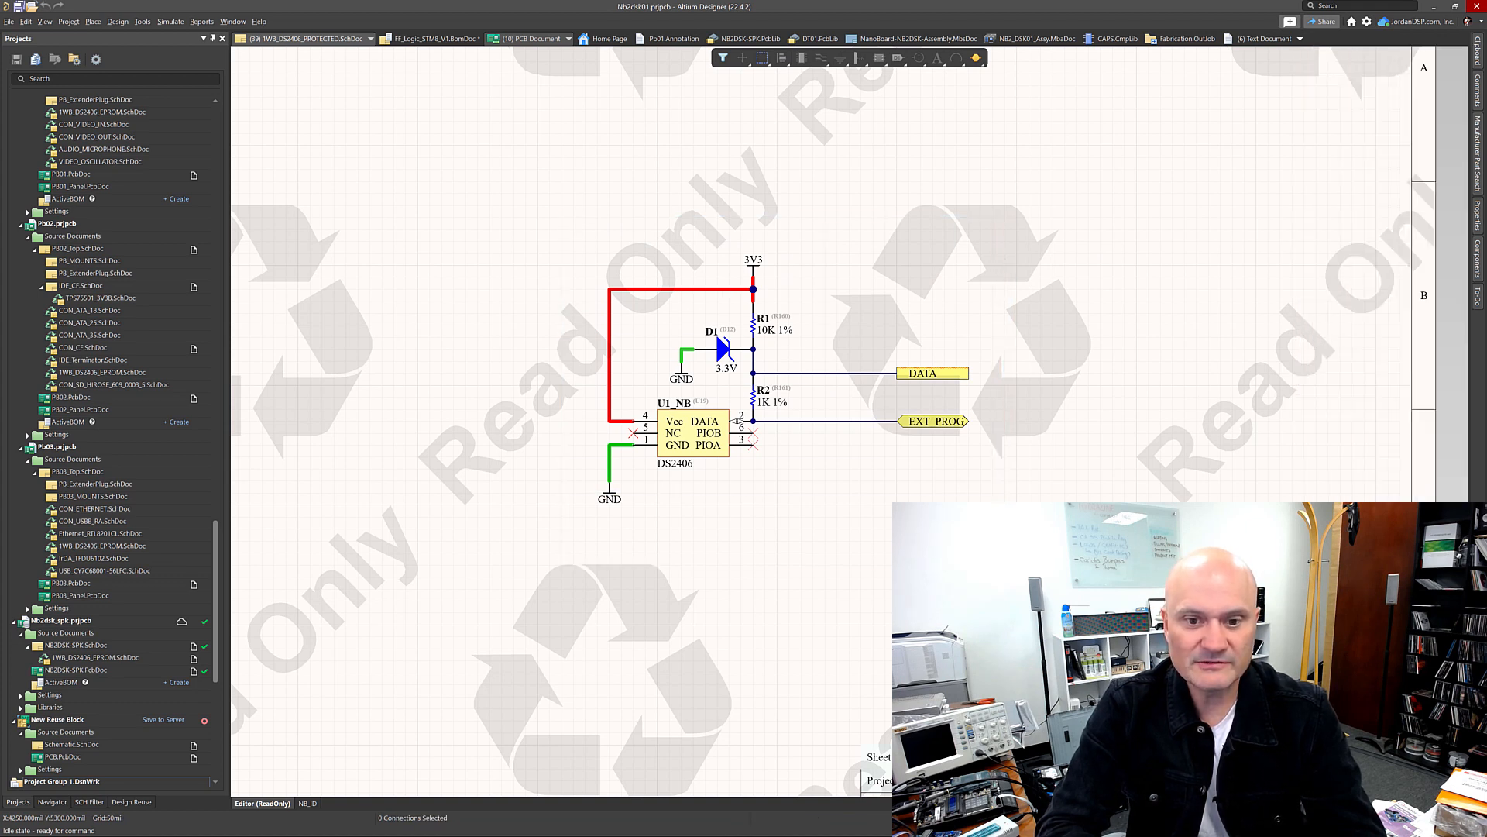
Step: Create a schematic snippet from the selected circuit
{"action": "right_click", "coordinate": [686, 452]}
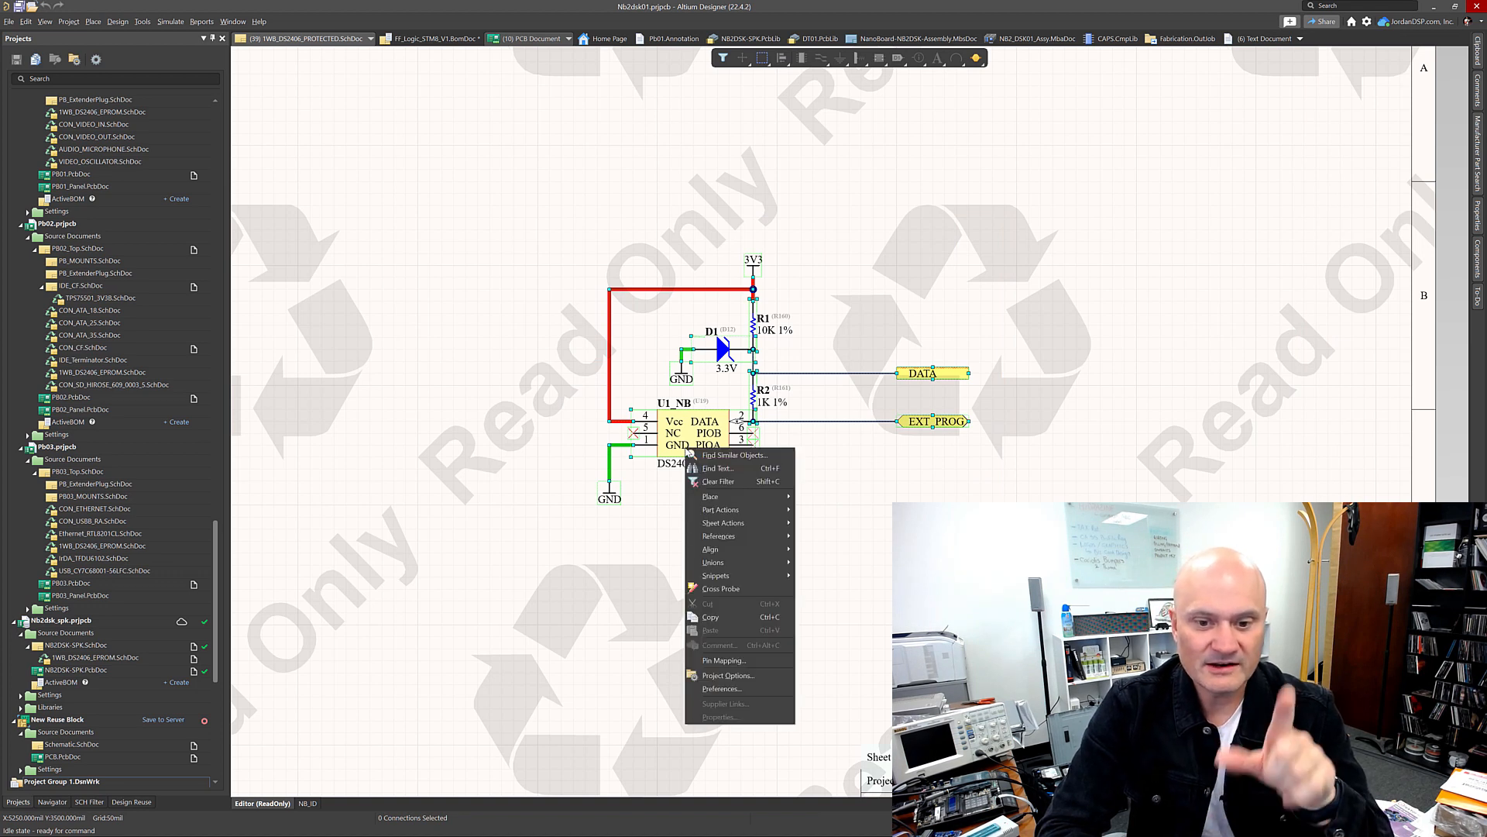
{"action": "mouse_move", "coordinate": [726, 537]}
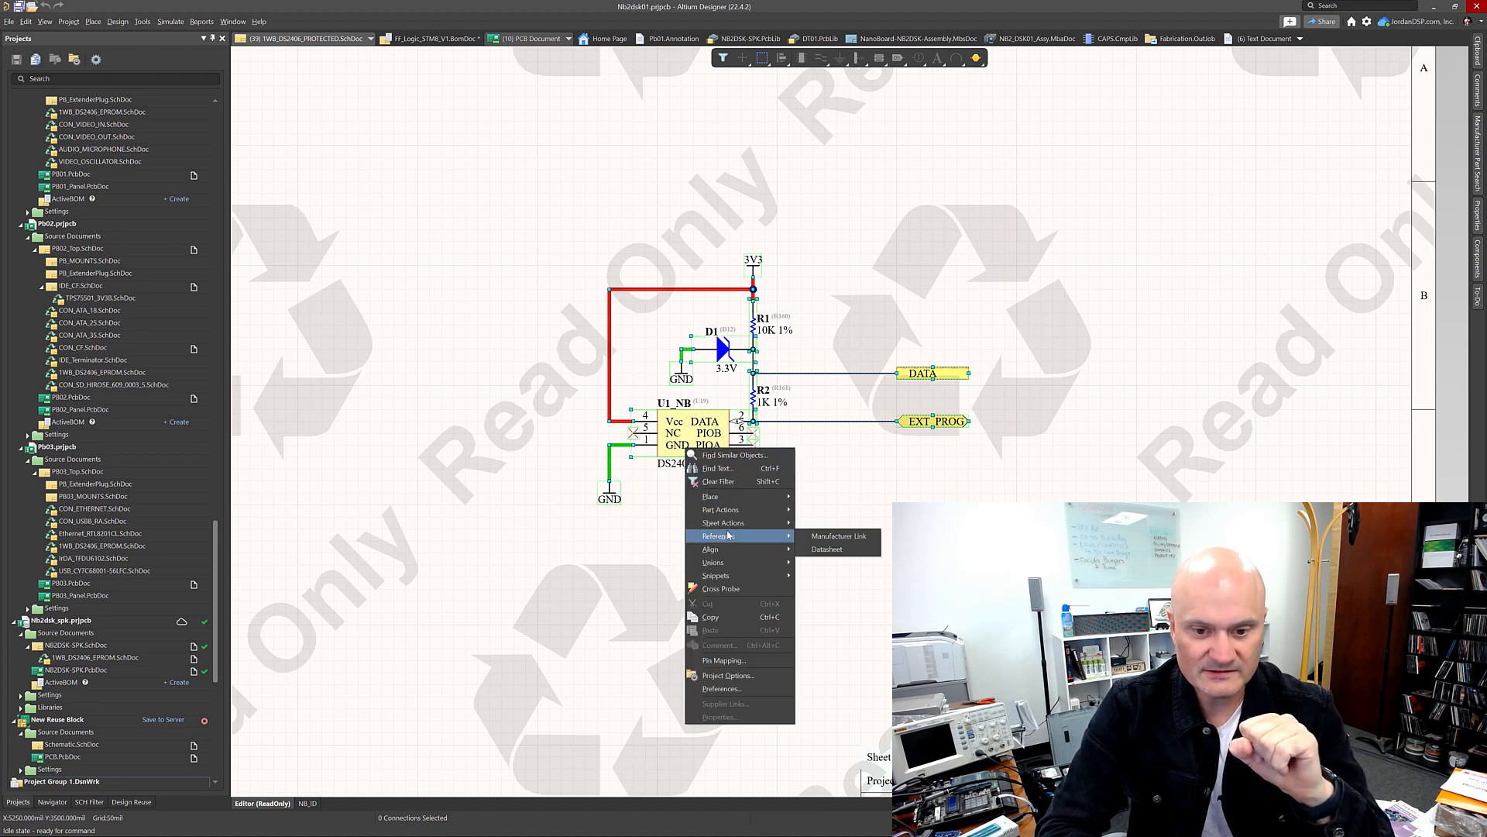
{"action": "mouse_move", "coordinate": [784, 576]}
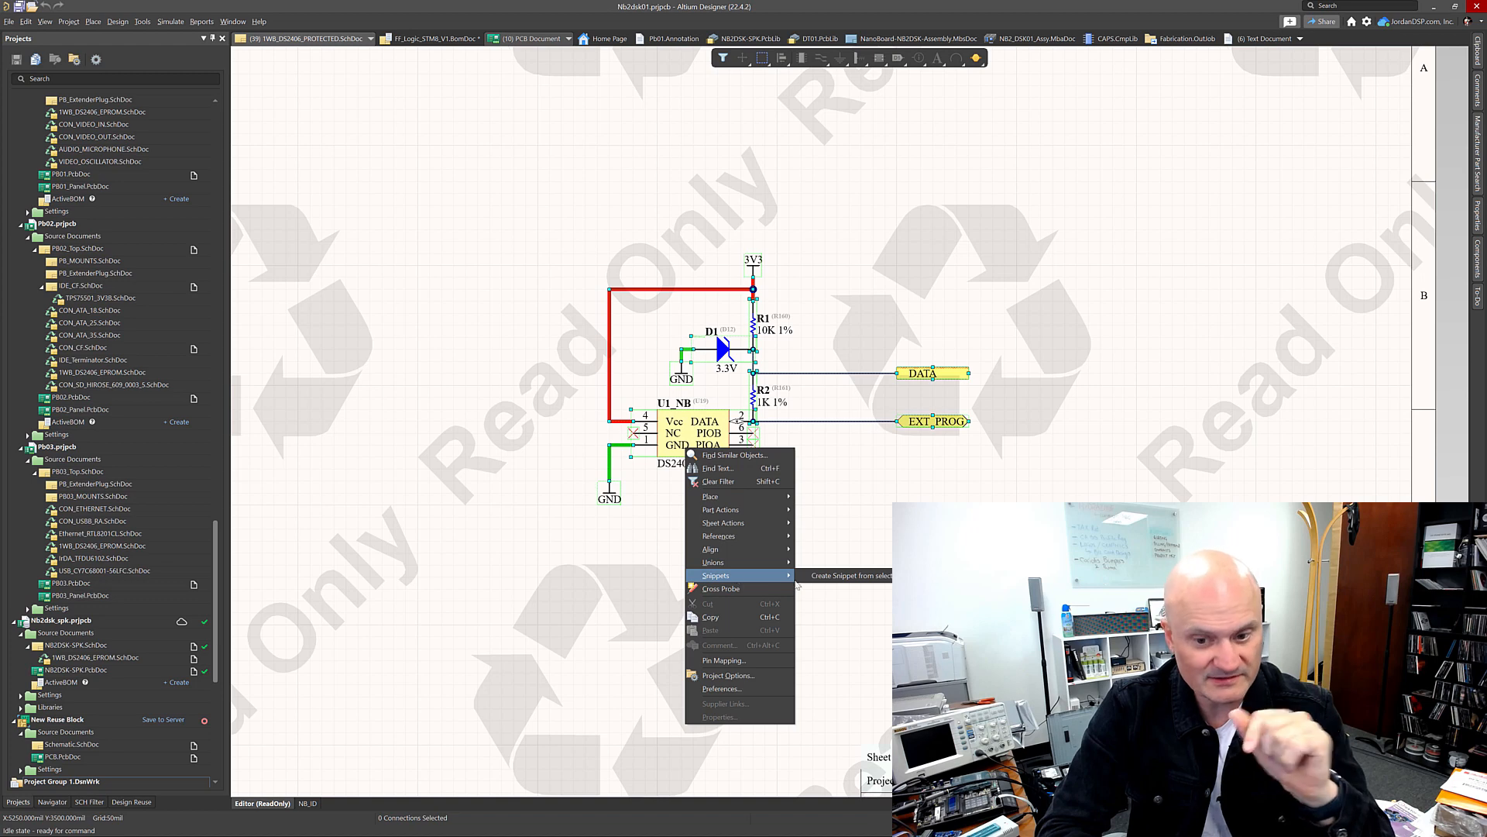
{"action": "left_click", "coordinate": [846, 577]}
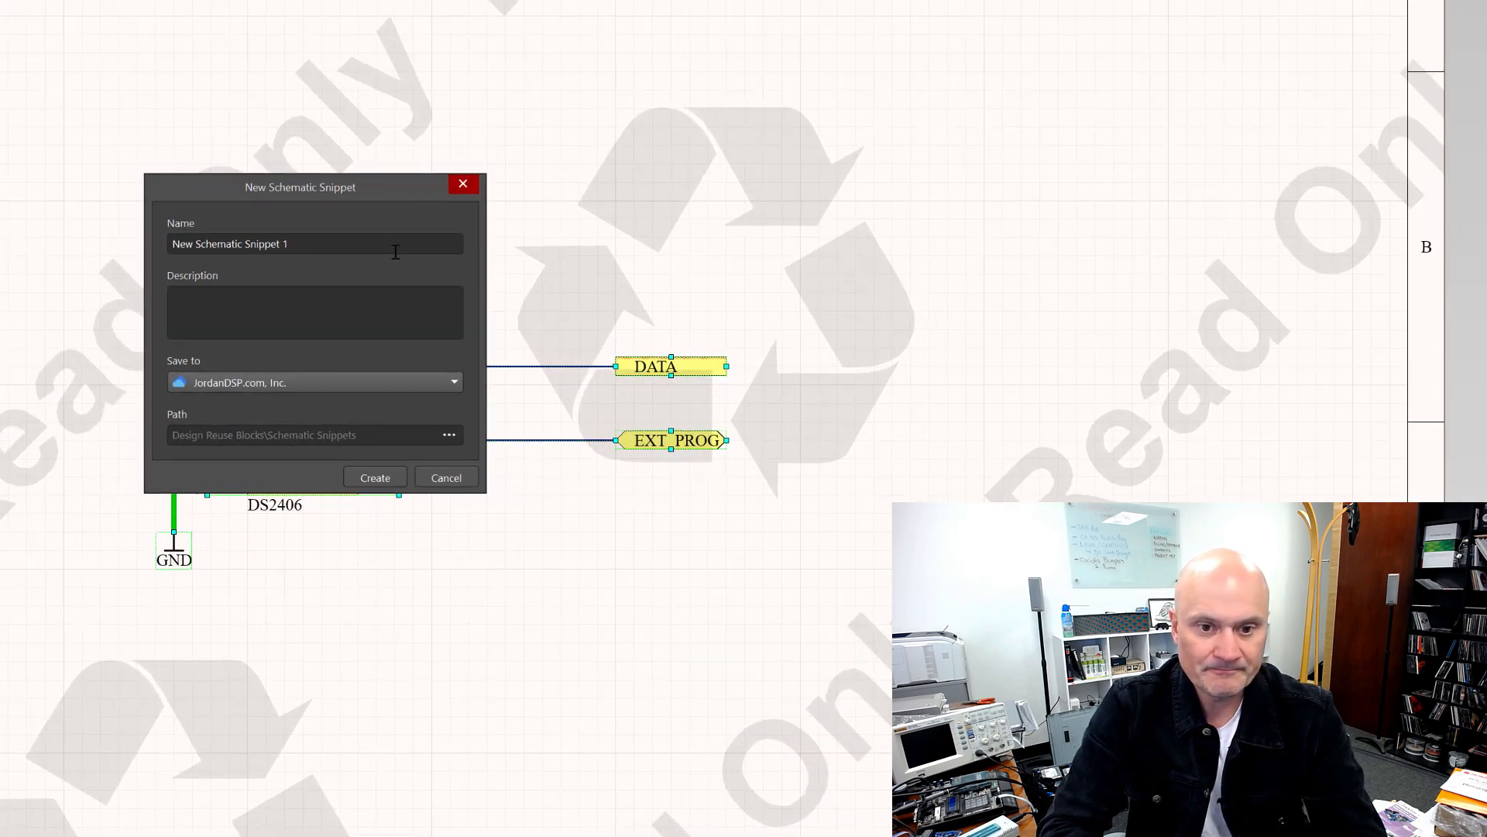
Step: Name the schematic snippet OneWireBusEPROM_ID_SCH, describe it as "One Wire Bus EPROM ID circuit, schematic.", save to Local Folder and create it
{"action": "triple_click", "coordinate": [397, 246]}
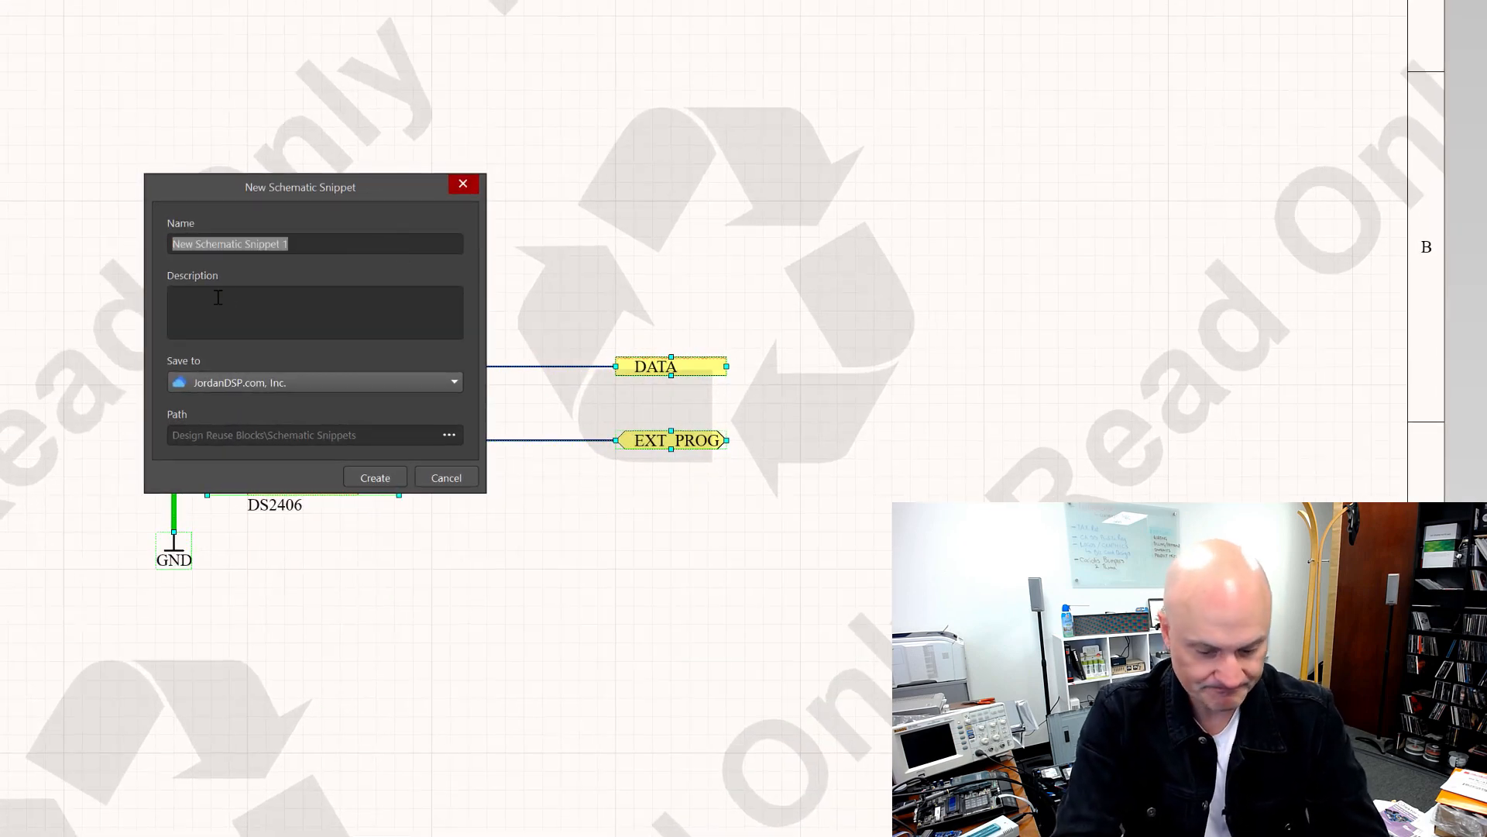
{"action": "type", "text": "OneWireBusEPROM_ID"}
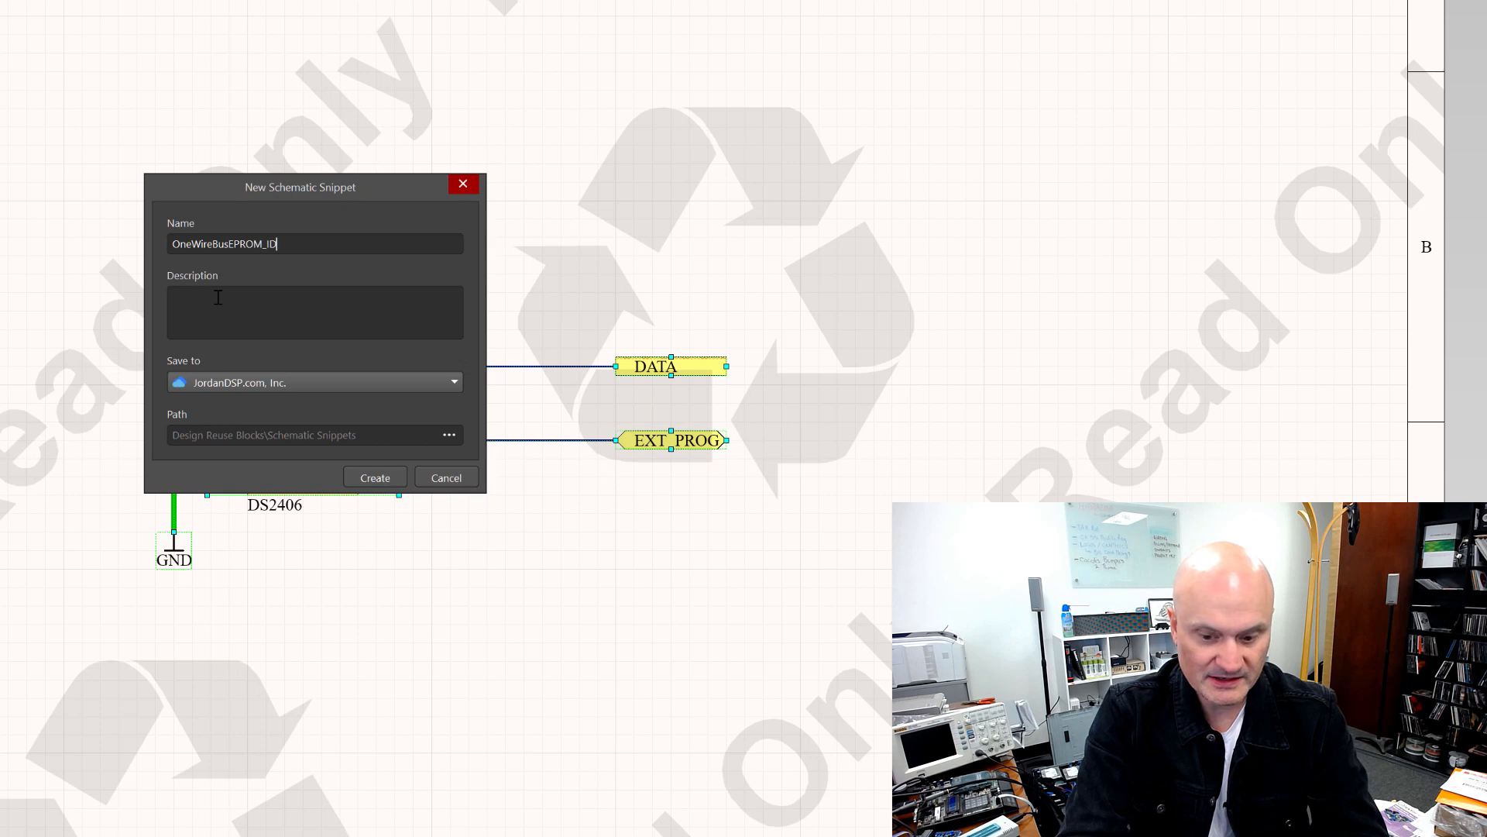
{"action": "type", "text": "H"}
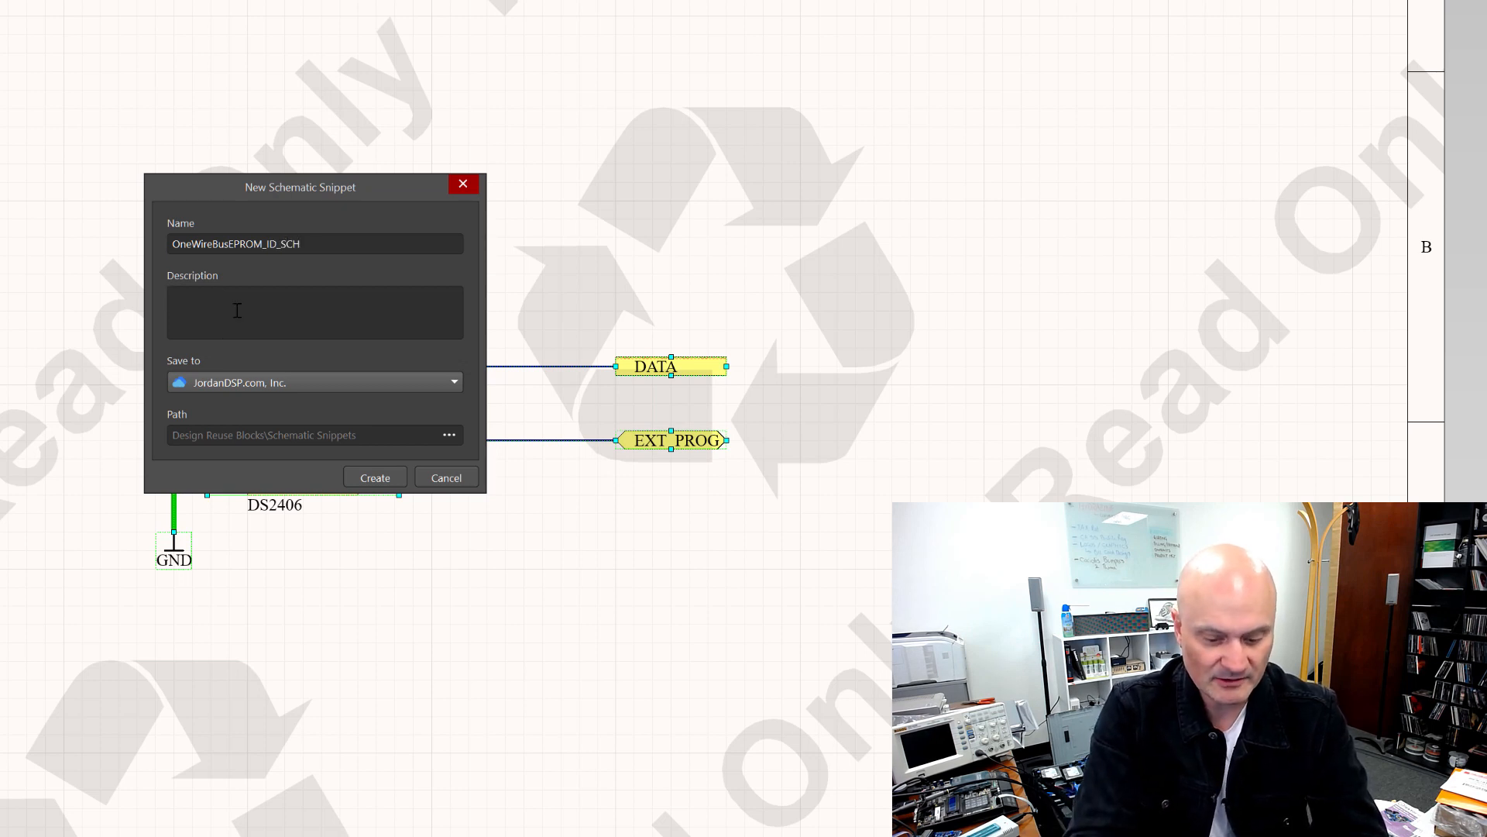
{"action": "type", "text": "re Bus EPROM ID circuit, schemat"}
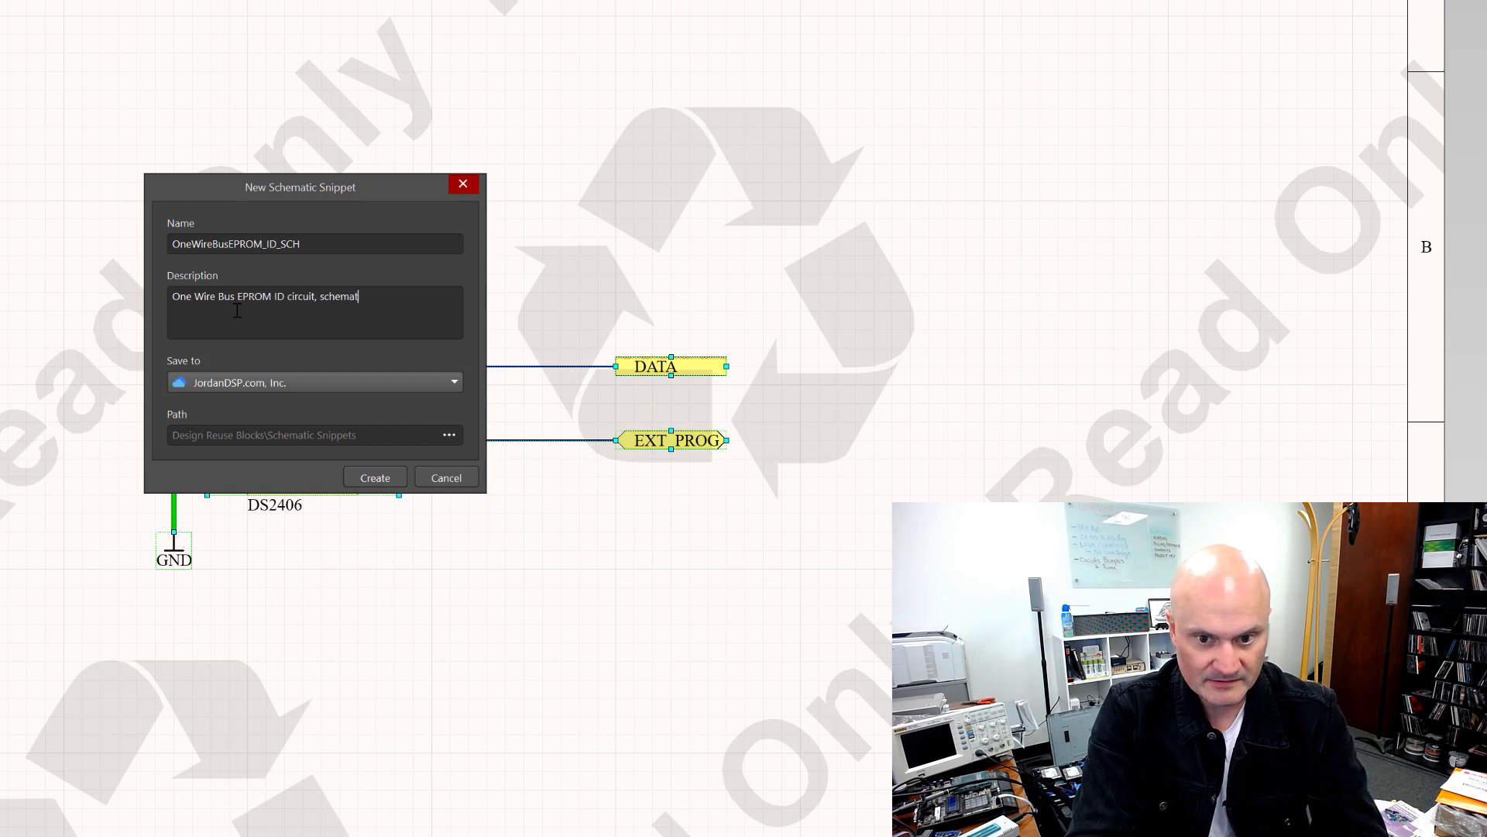
{"action": "type", "text": "ic."}
{"action": "left_click", "coordinate": [243, 388]}
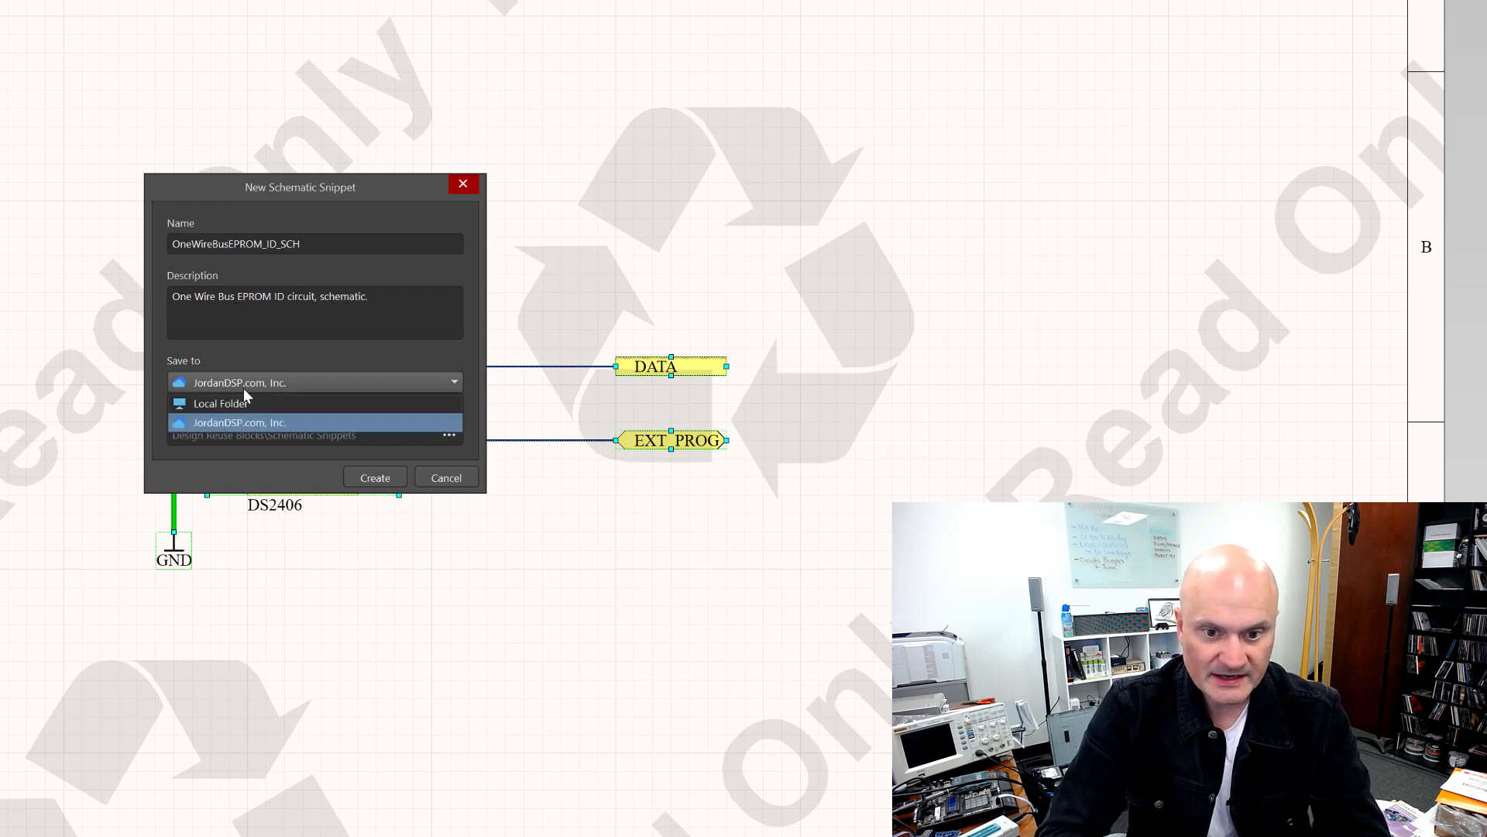
{"action": "left_click", "coordinate": [243, 403]}
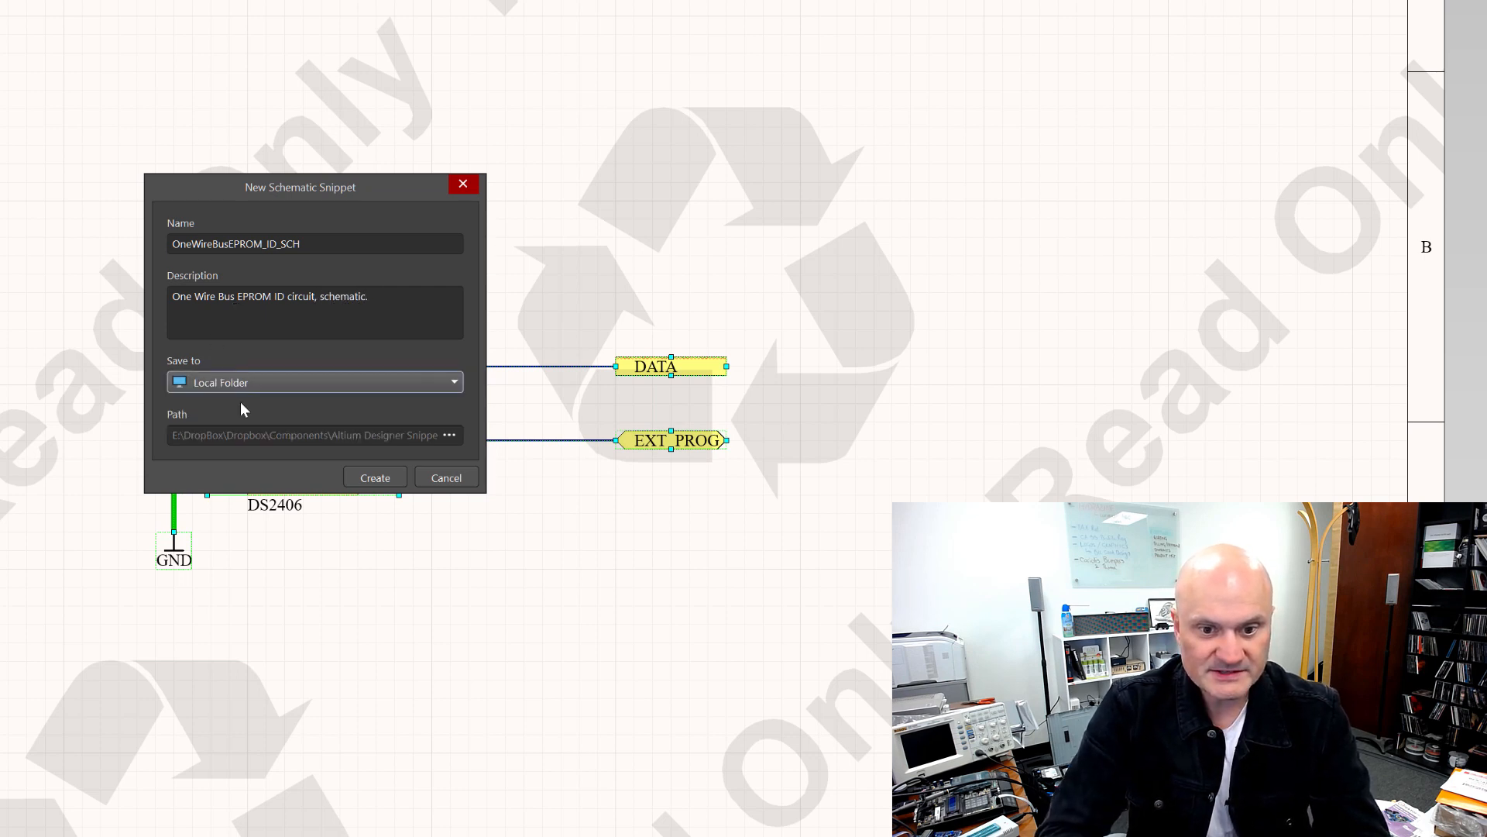
{"action": "left_click", "coordinate": [365, 479]}
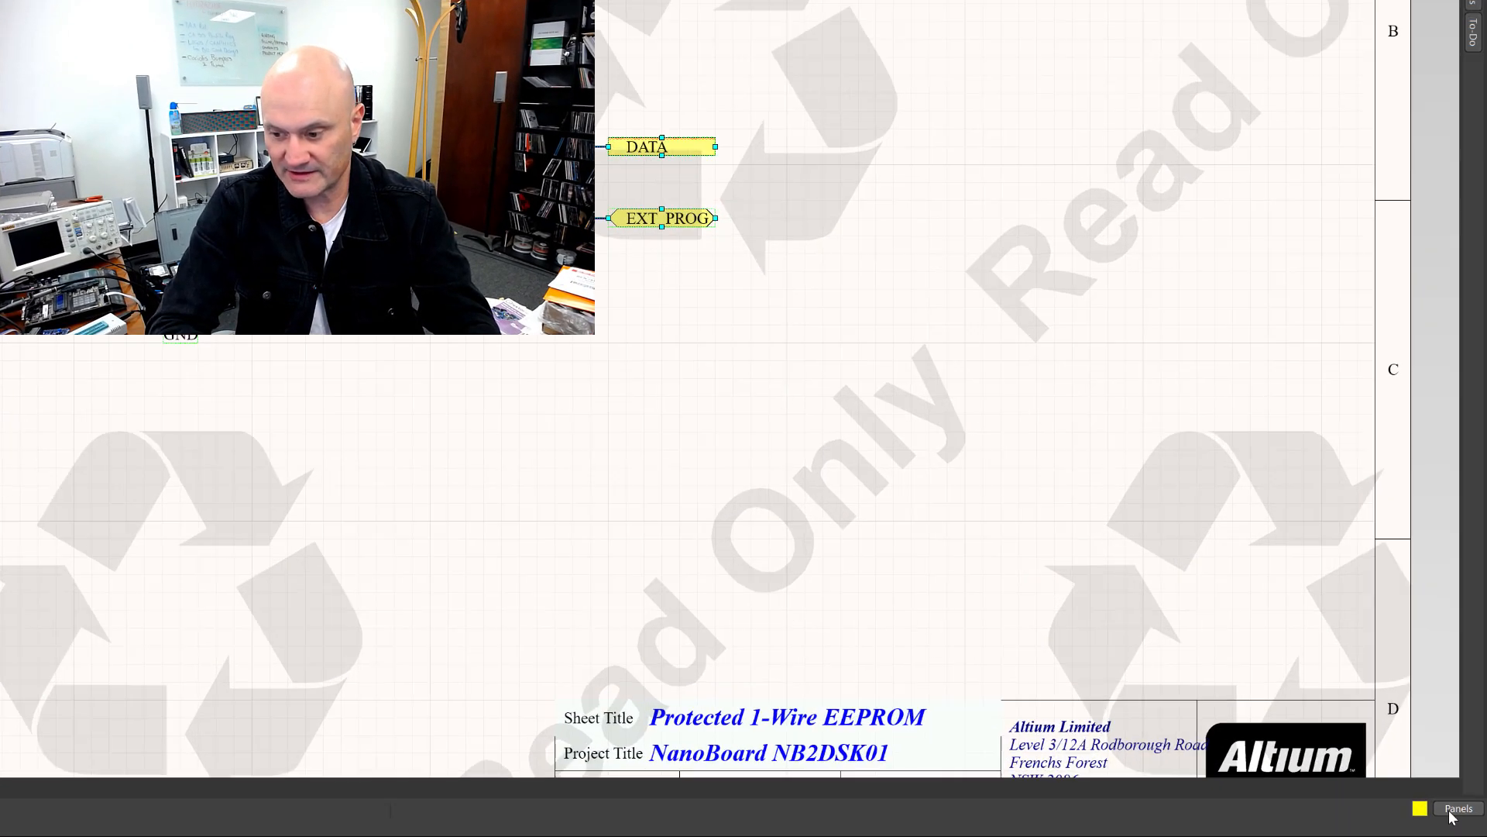
Step: Open the Design Reuse panel, browse the Altium Designer Snippets folder and view the schematic snippet's options
{"action": "left_click", "coordinate": [1467, 818]}
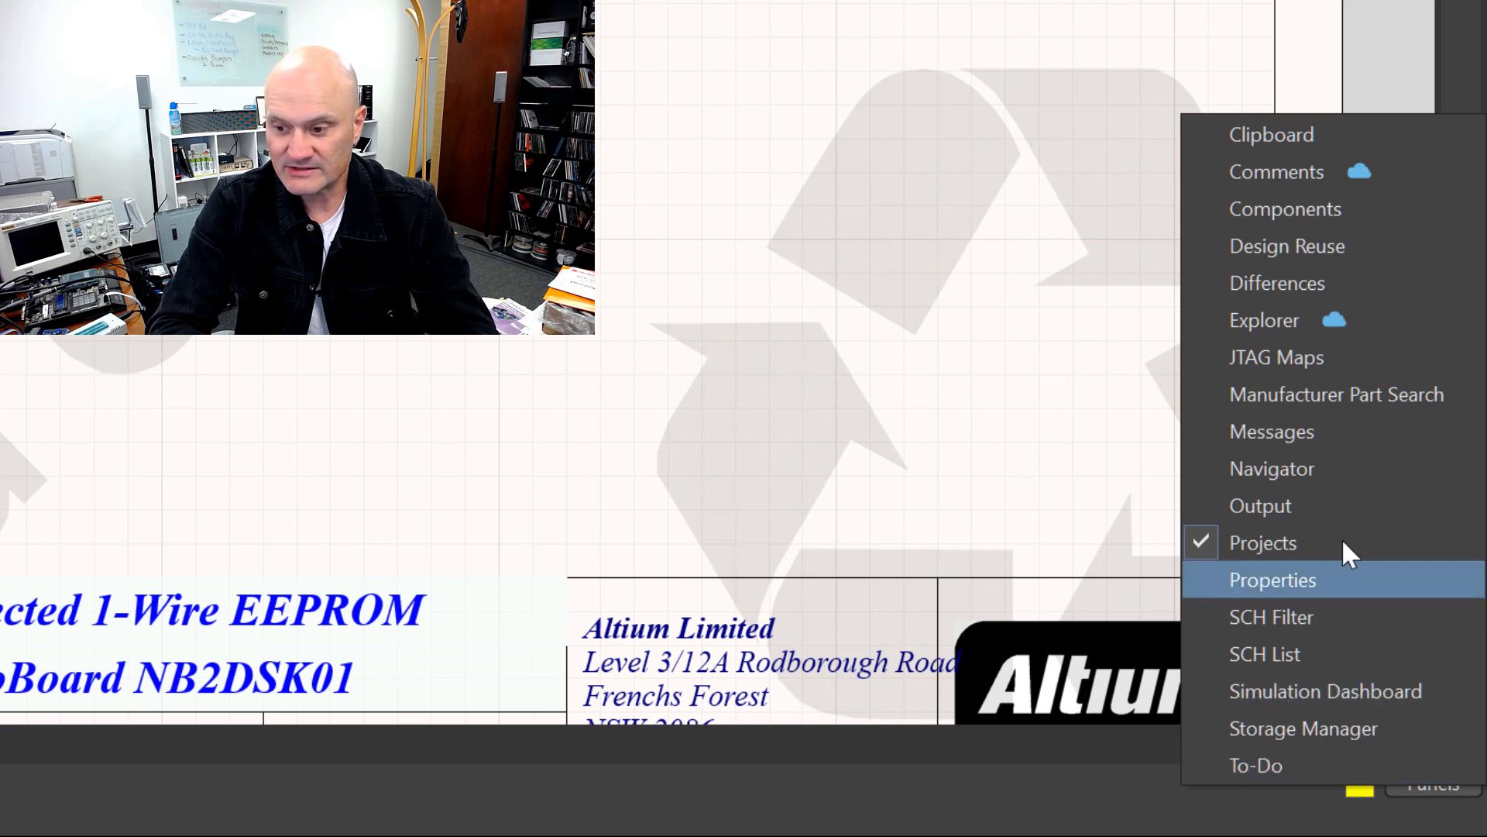
{"action": "left_click", "coordinate": [1314, 248]}
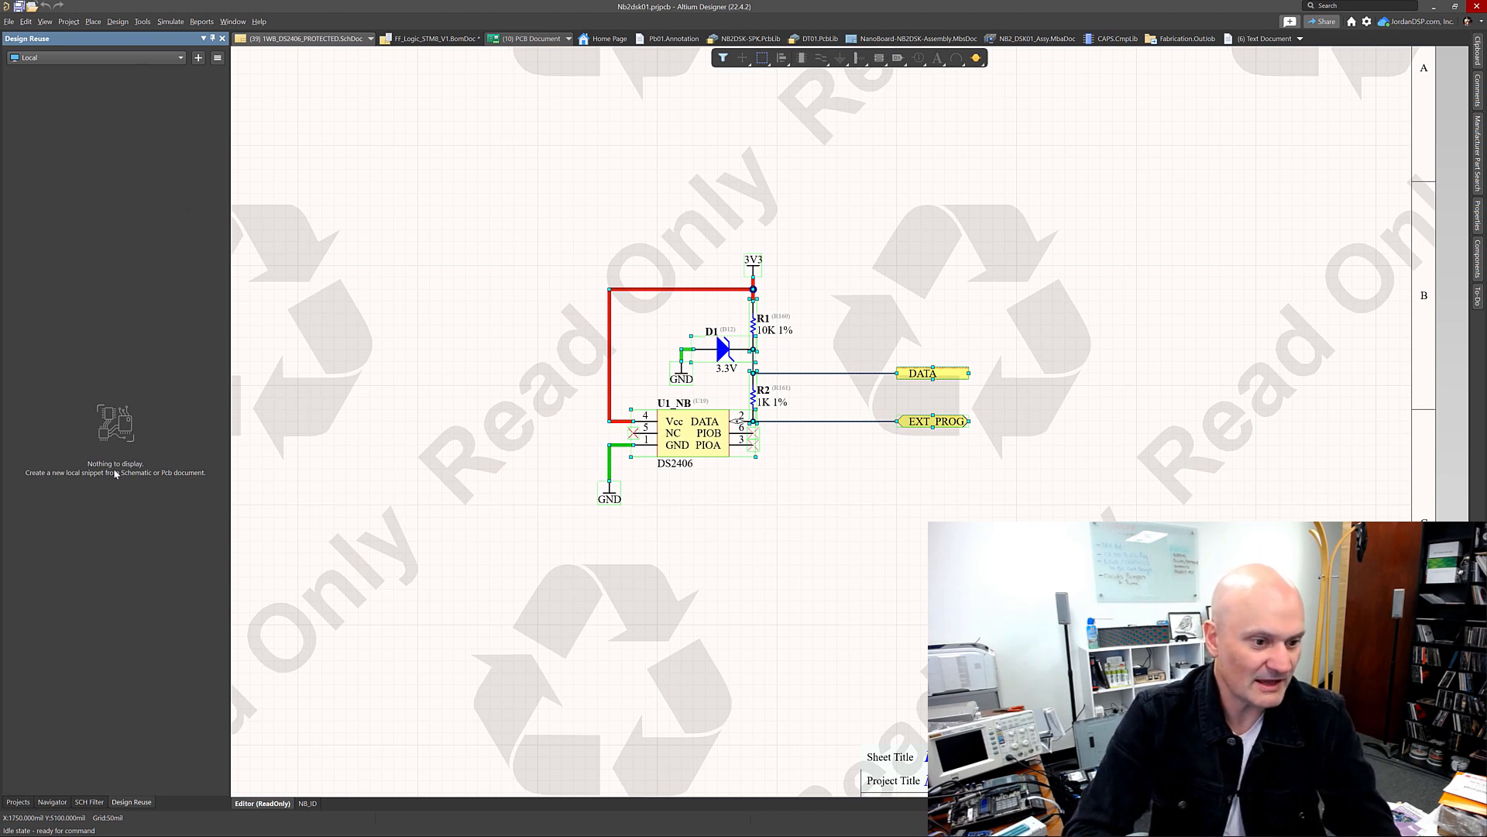
{"action": "left_click", "coordinate": [124, 59]}
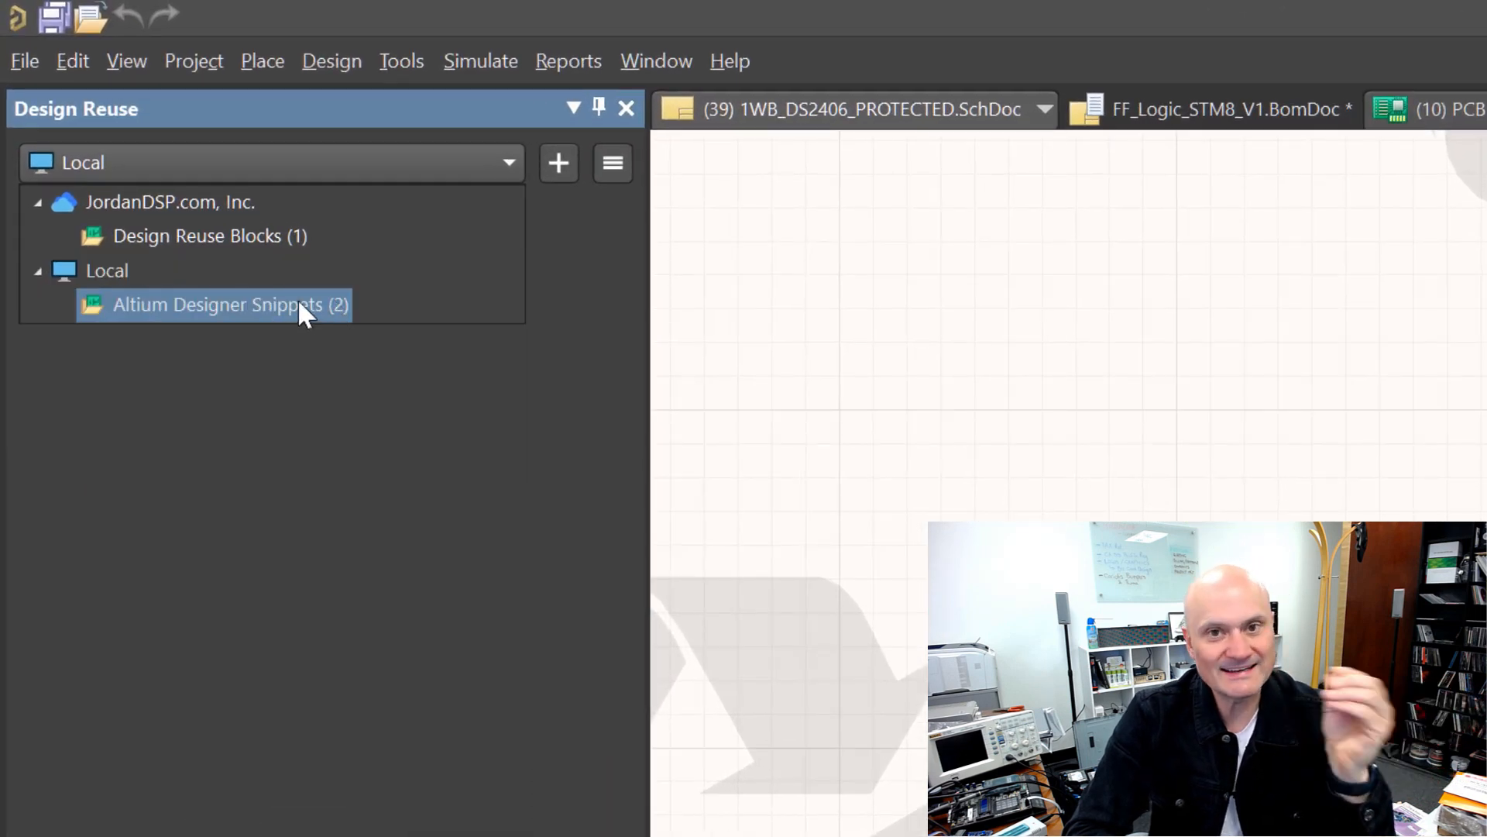
{"action": "left_click", "coordinate": [299, 304]}
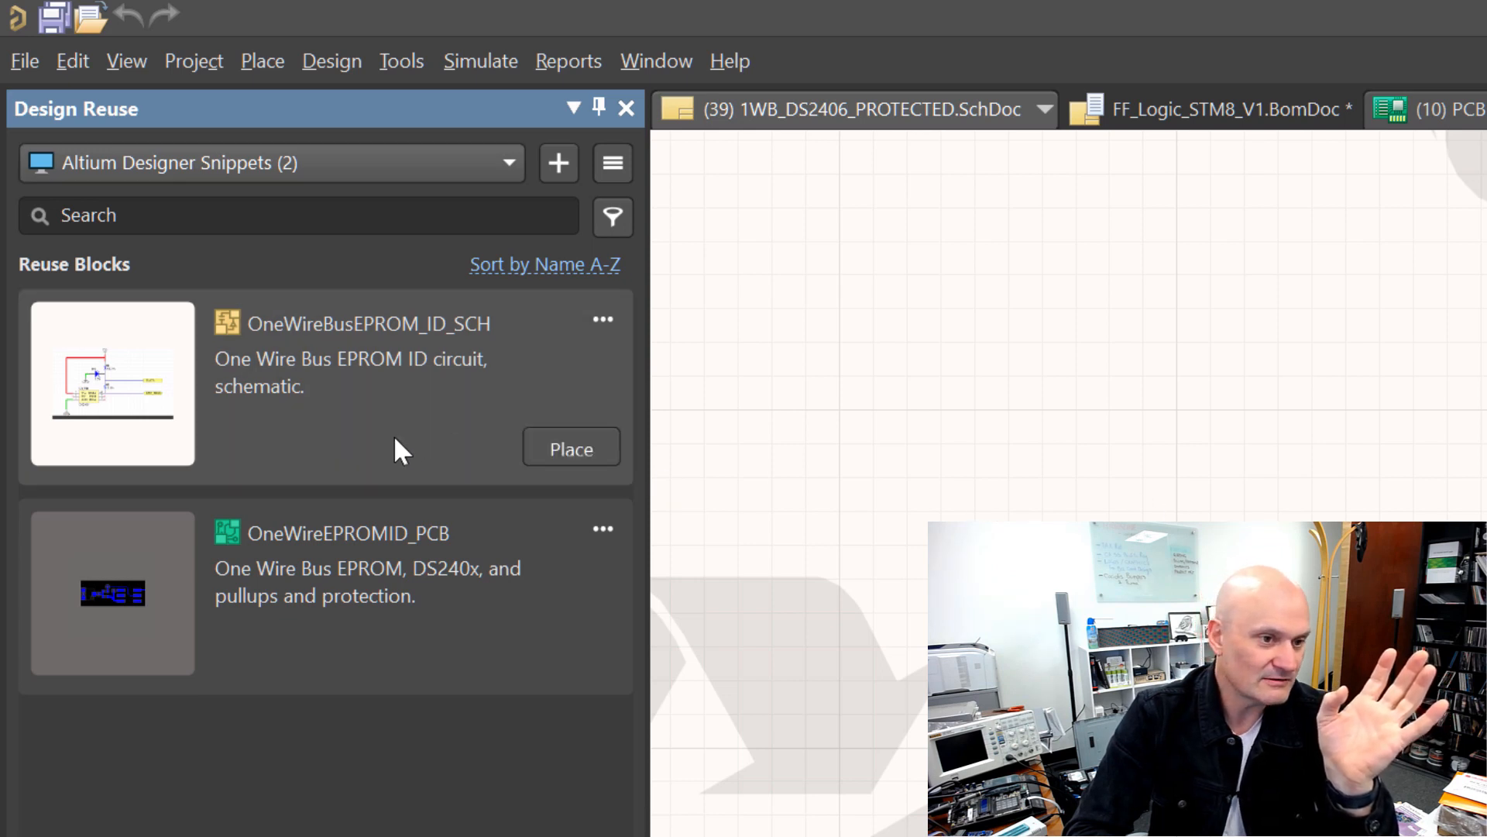
{"action": "left_click", "coordinate": [602, 326]}
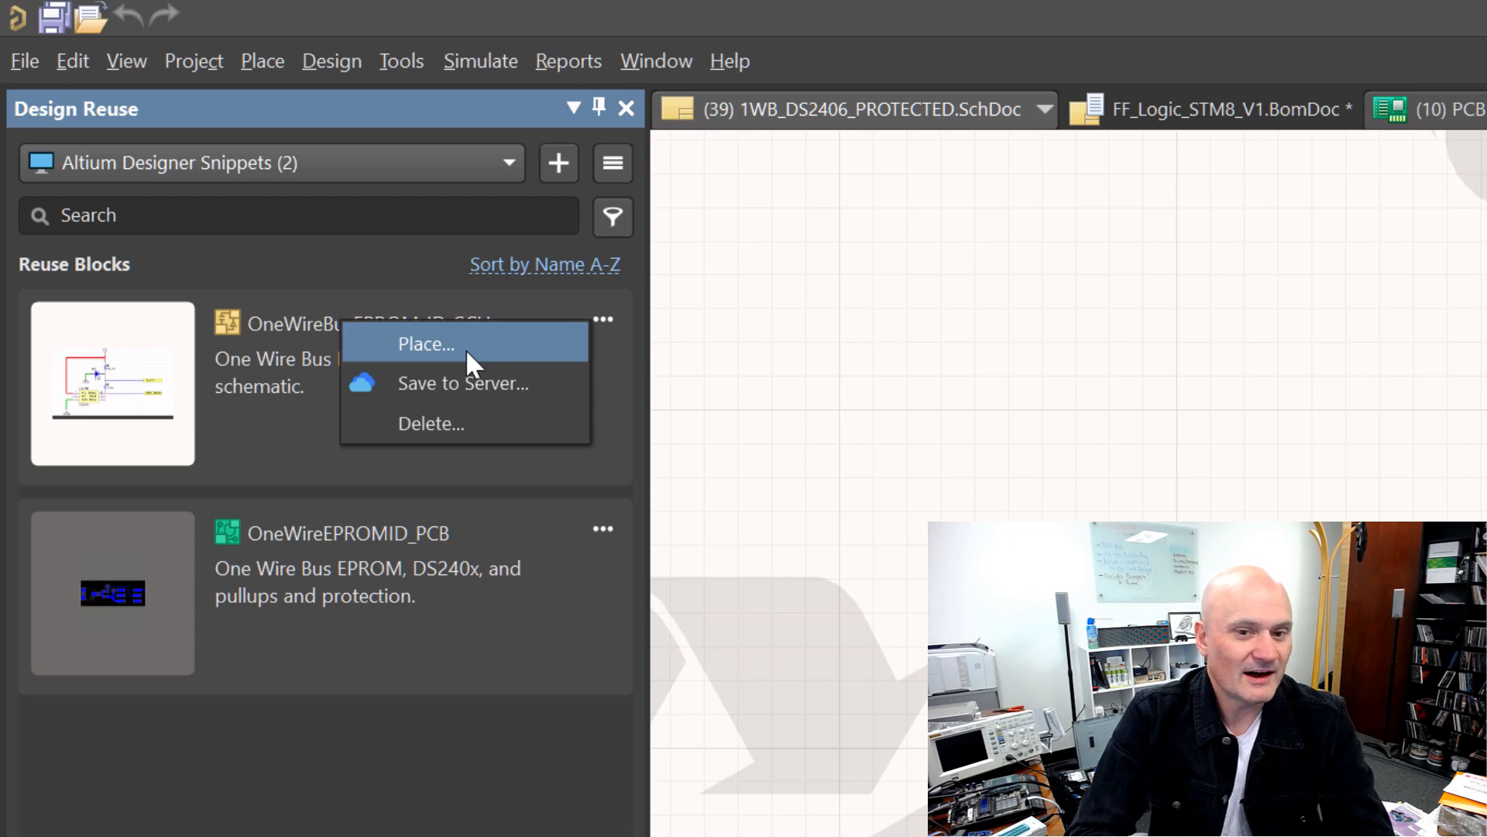
{"action": "left_click", "coordinate": [1038, 372]}
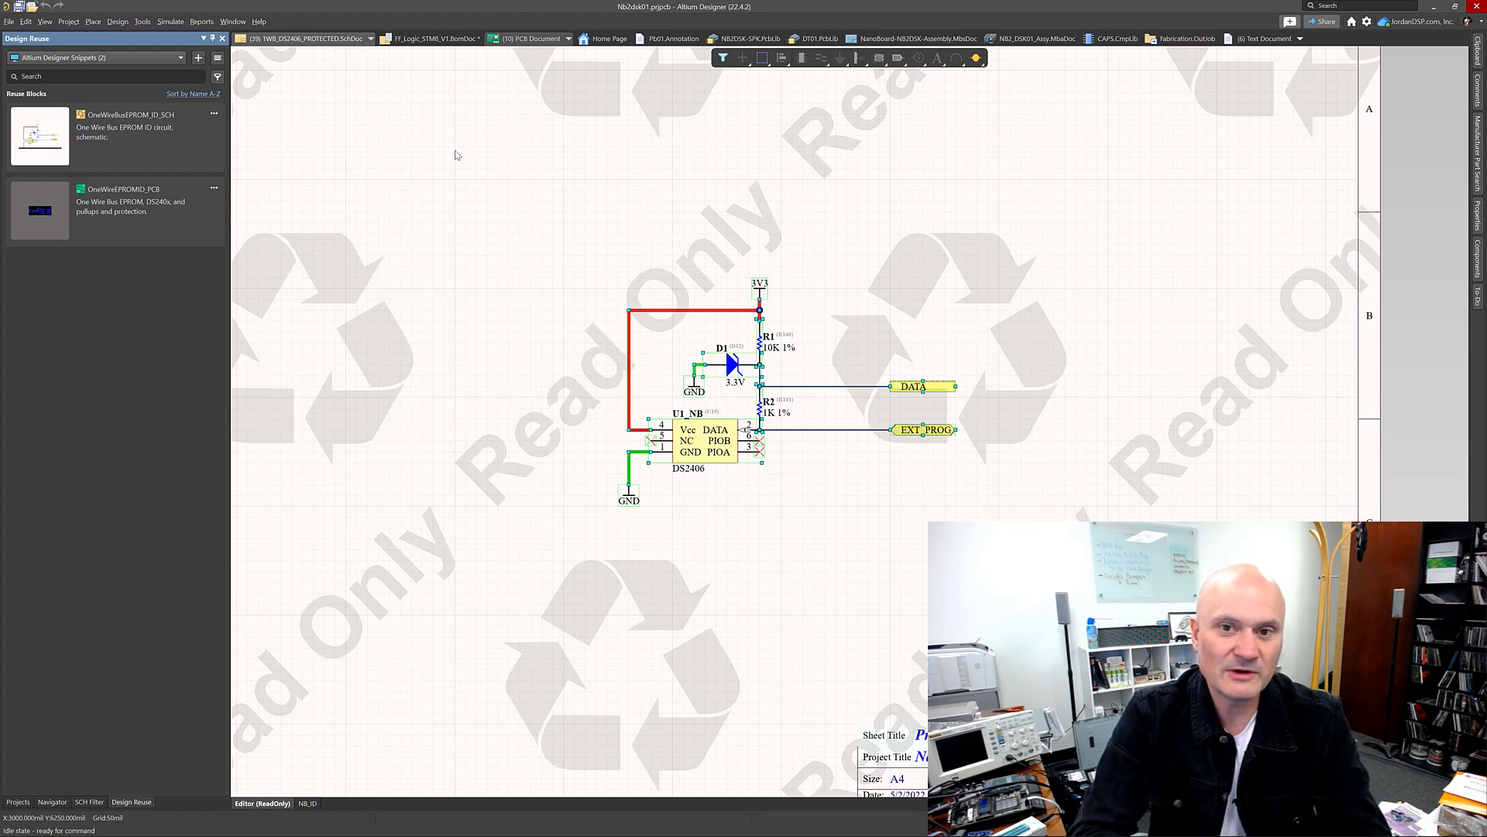
Step: Create a new empty PCB project named DesignReusePanelTest in the local projects folder
{"action": "left_click", "coordinate": [10, 23]}
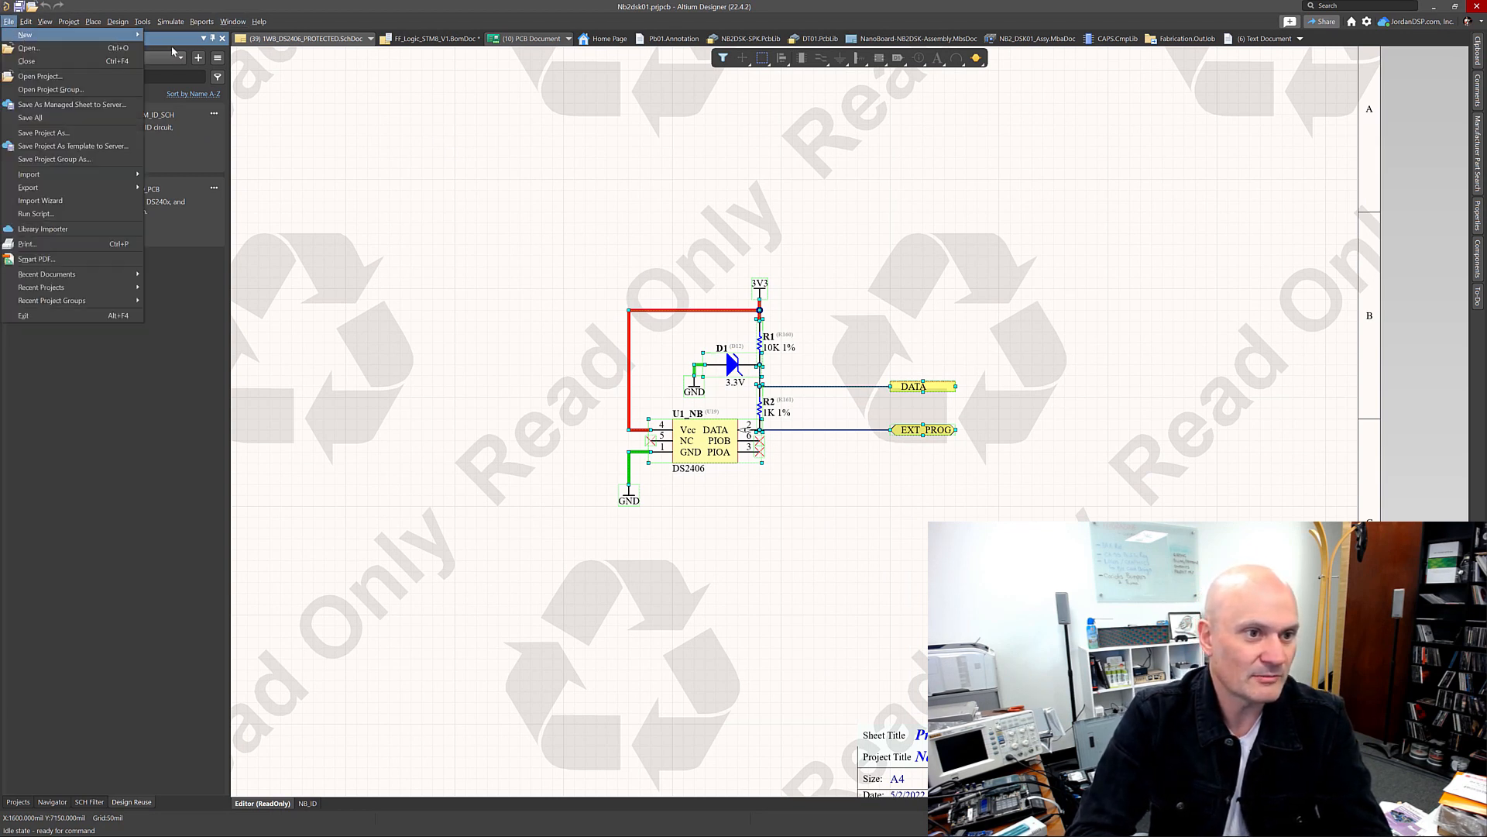
{"action": "mouse_move", "coordinate": [174, 40]}
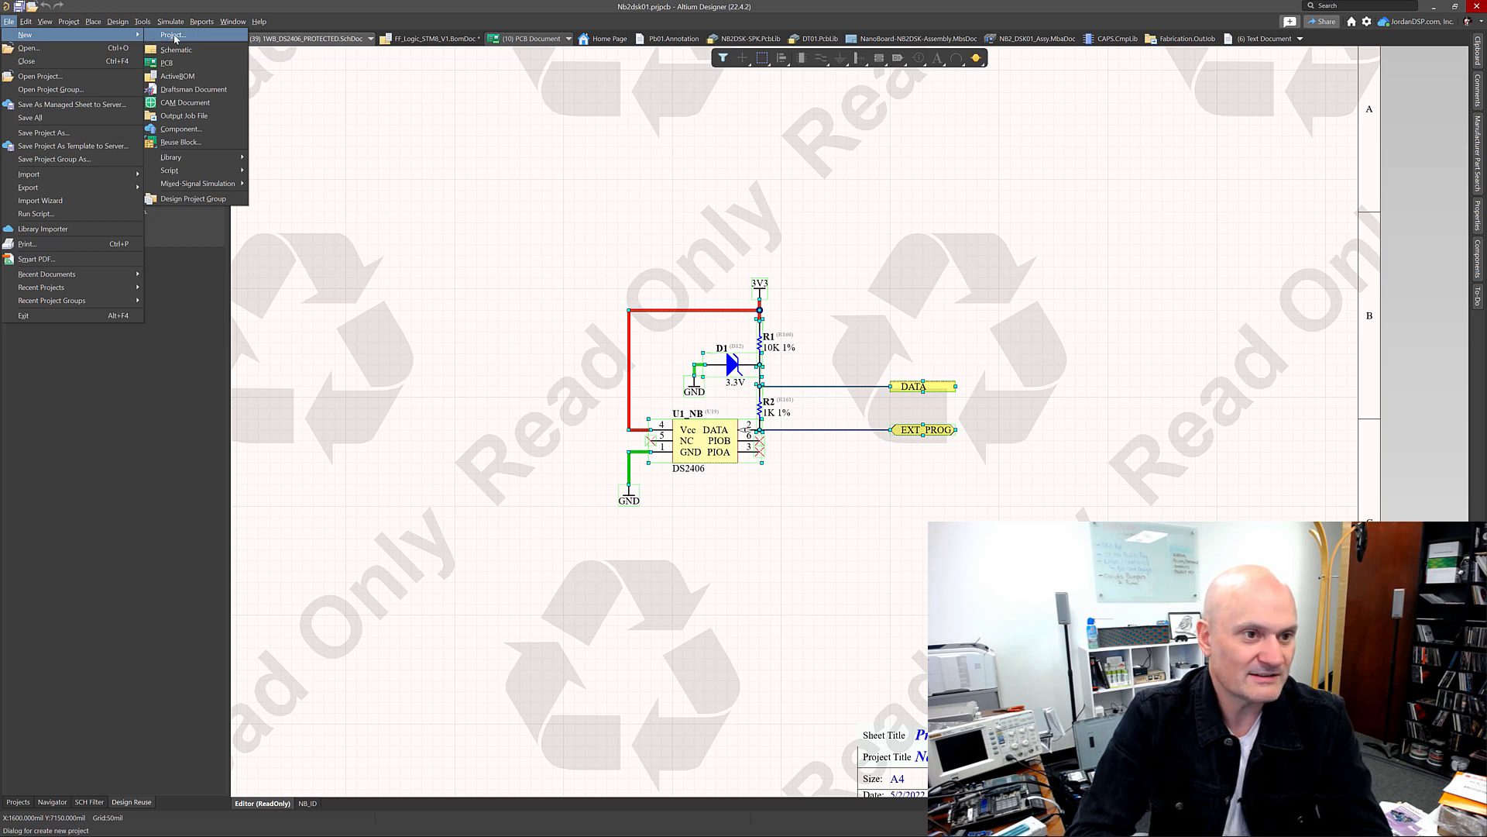
{"action": "left_click", "coordinate": [173, 35]}
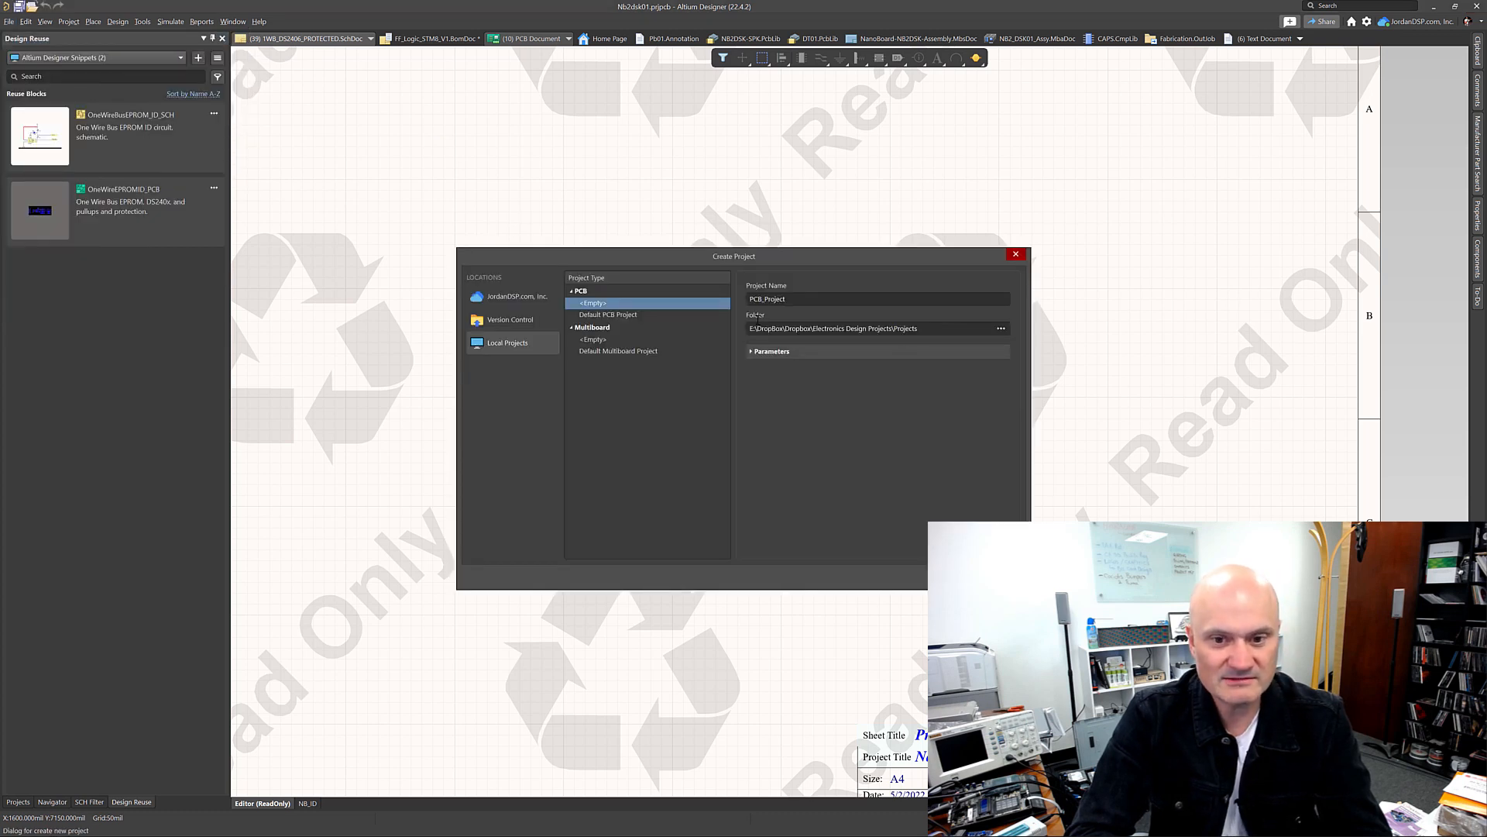
{"action": "left_click", "coordinate": [810, 302]}
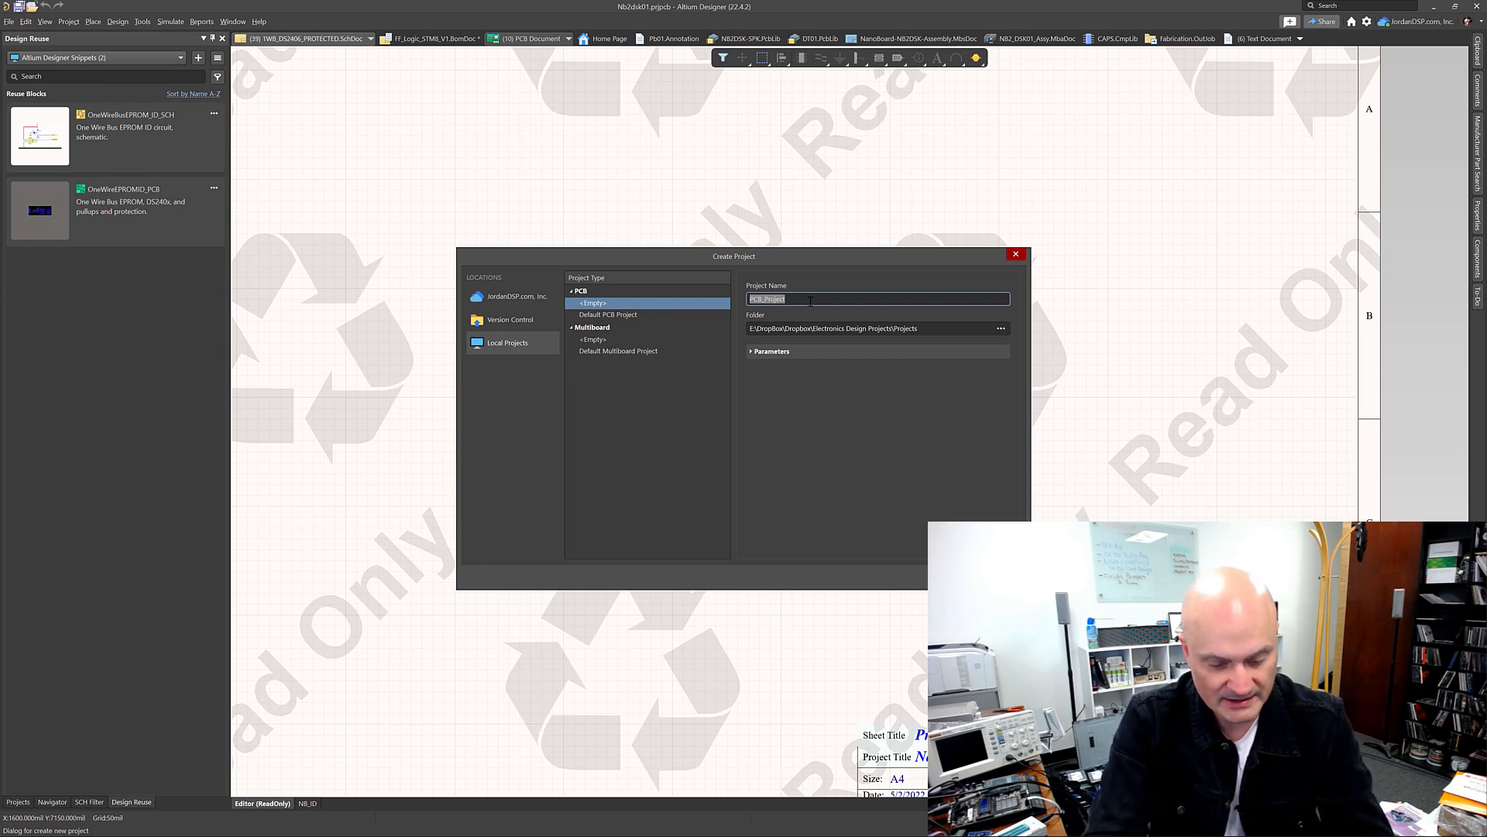
{"action": "key", "text": "BackSpace"}
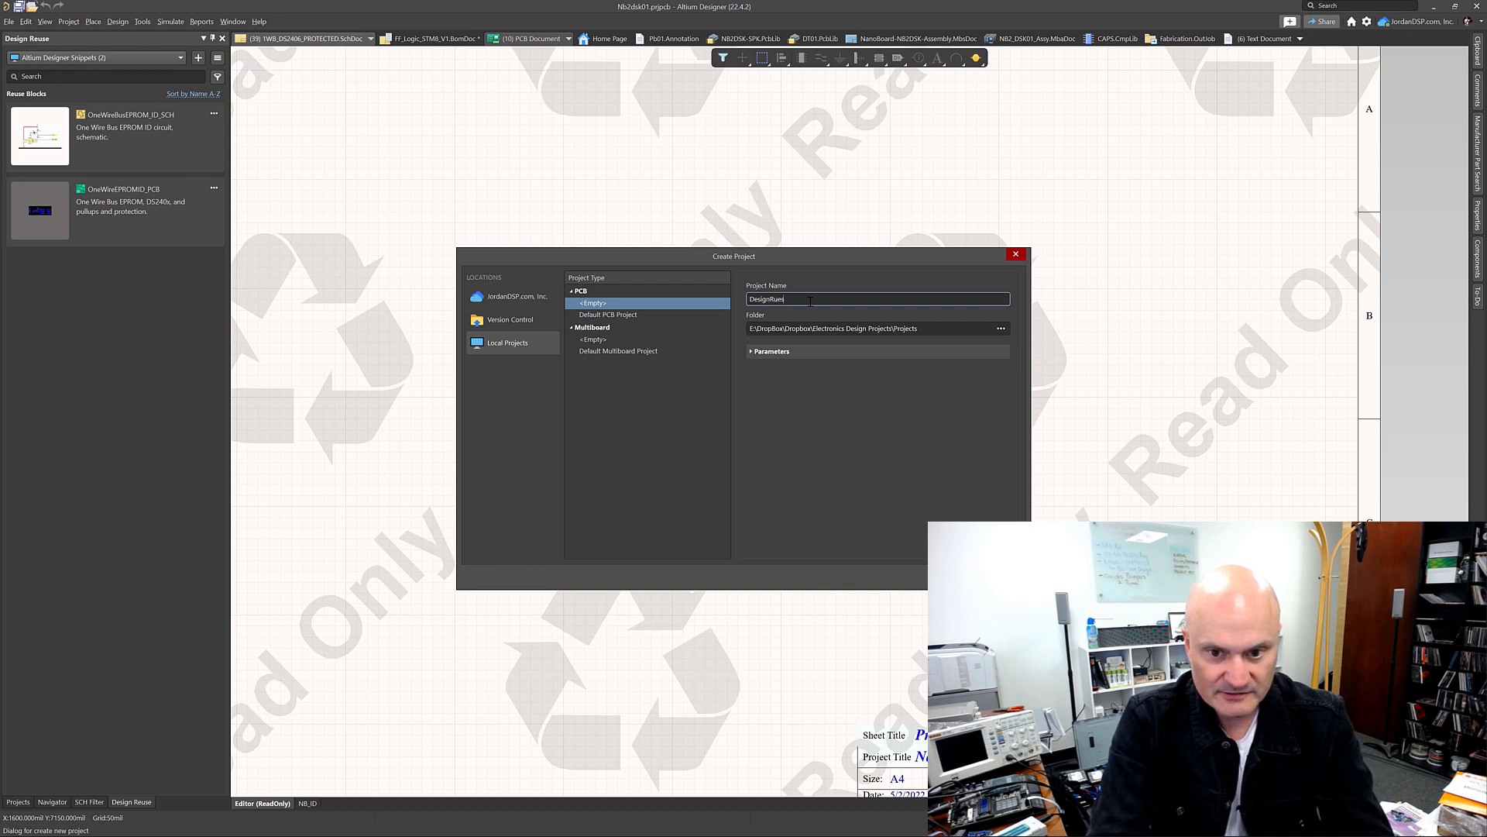
{"action": "type", "text": "eusePanelTest"}
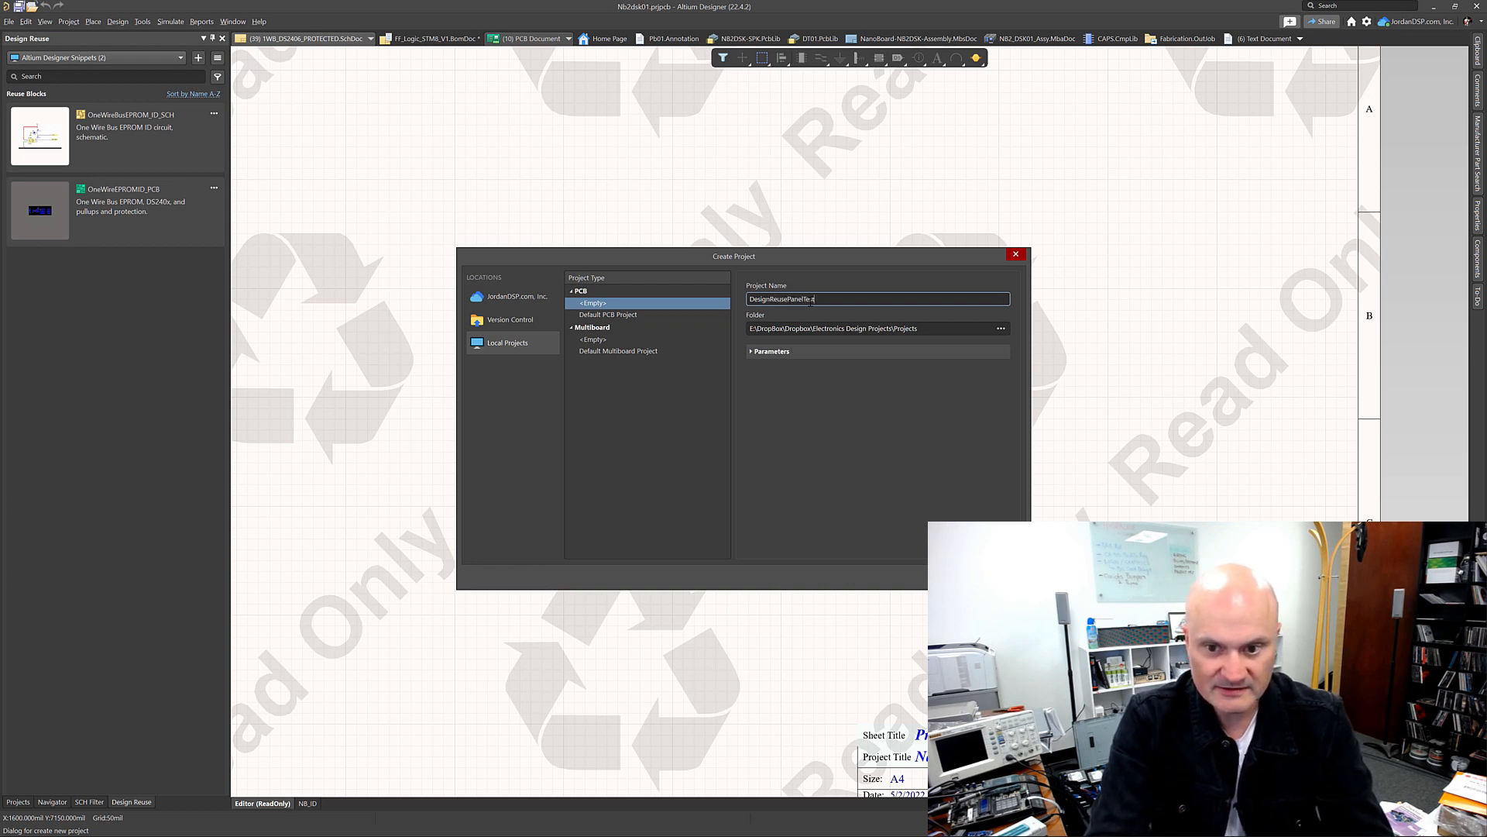
{"action": "key", "text": "Return"}
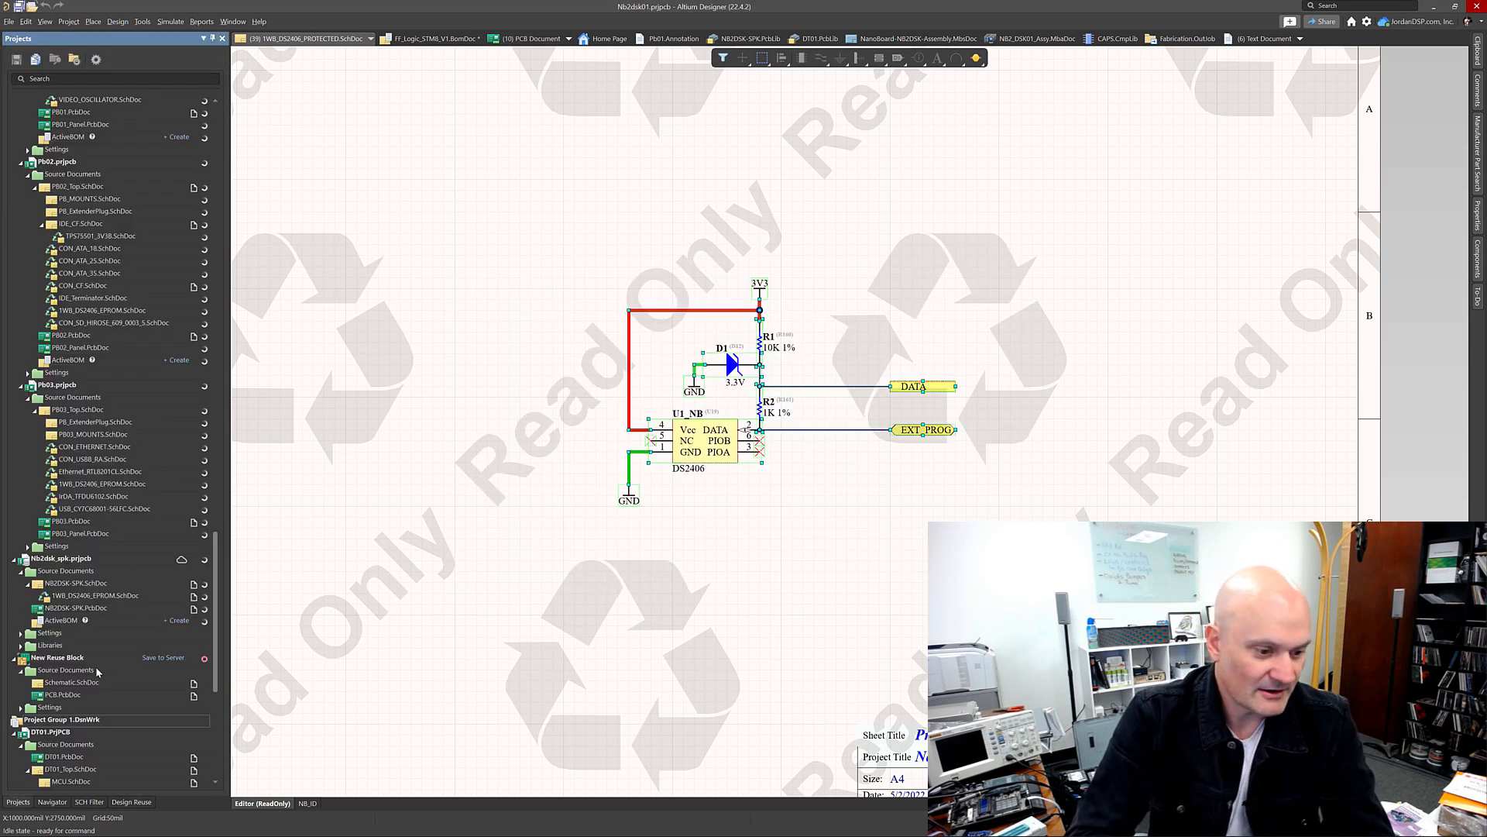
Step: Add a new schematic sheet to the DesignReusePanelTest project
{"action": "scroll", "coordinate": [119, 686], "scroll_direction": "down", "scroll_amount": 4}
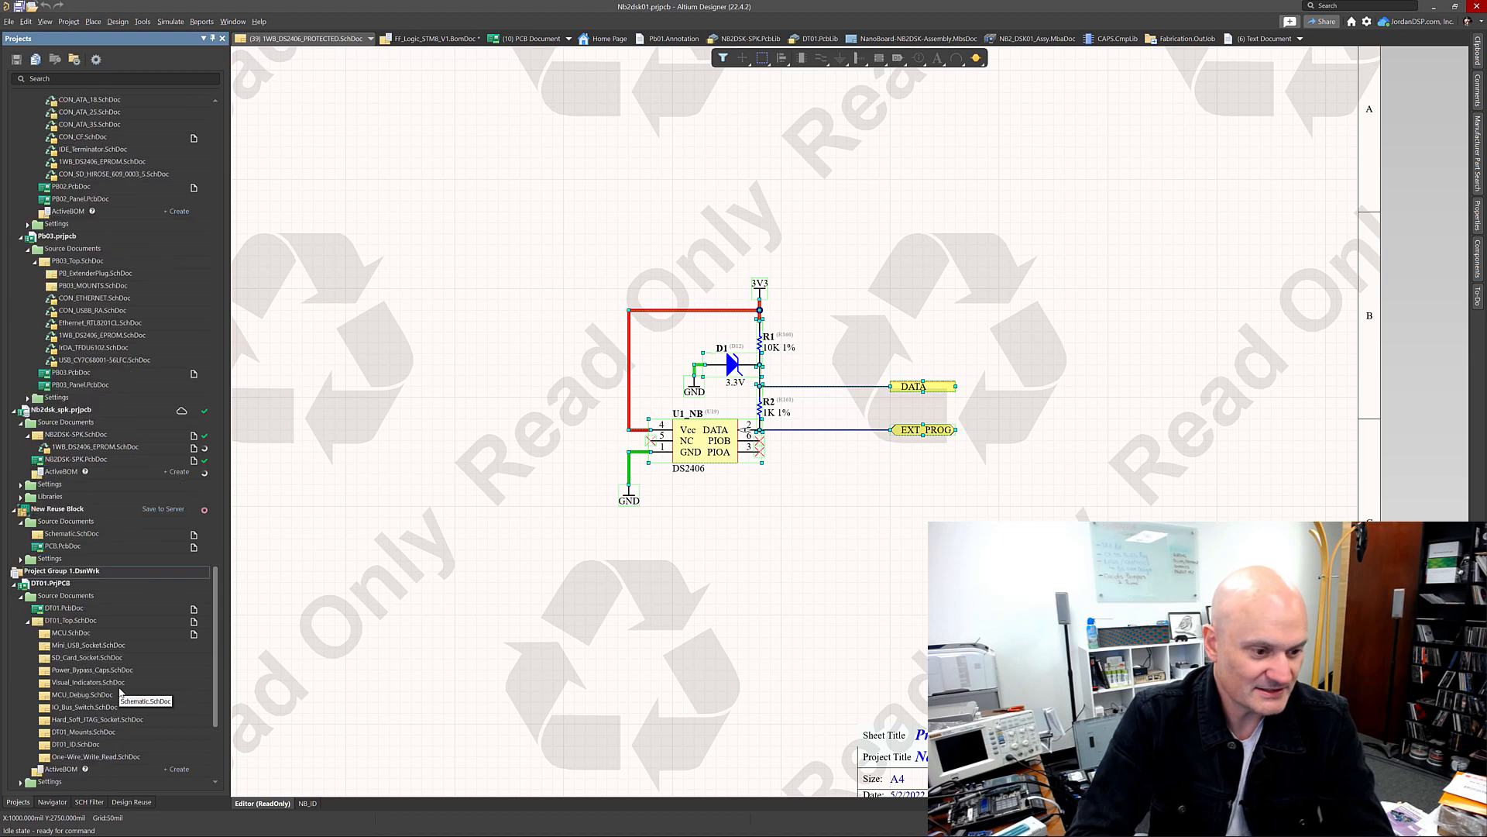
{"action": "scroll", "coordinate": [120, 692], "scroll_direction": "down", "scroll_amount": 4}
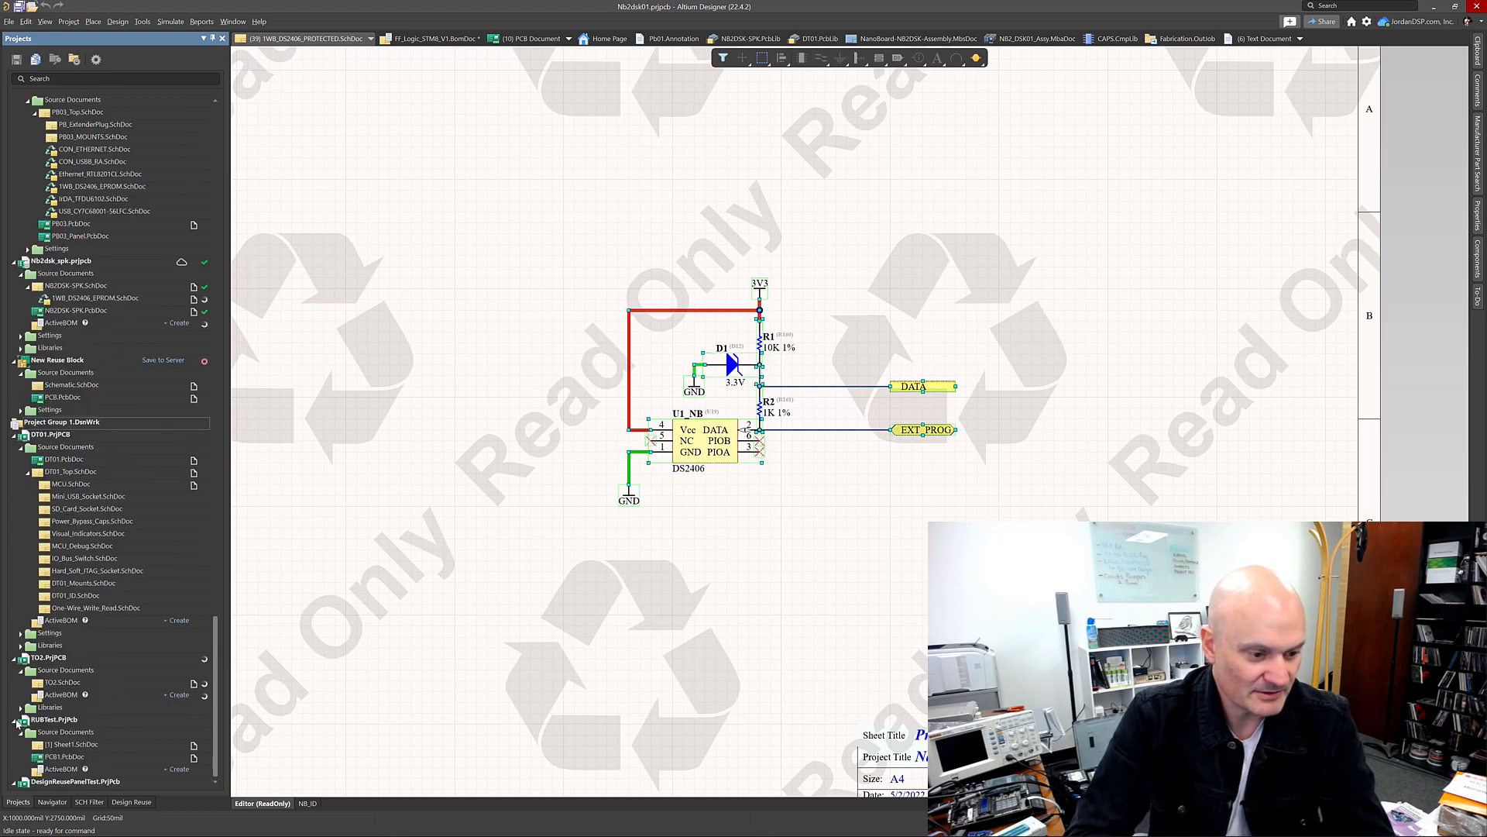
{"action": "scroll", "coordinate": [58, 756], "scroll_direction": "down", "scroll_amount": 2}
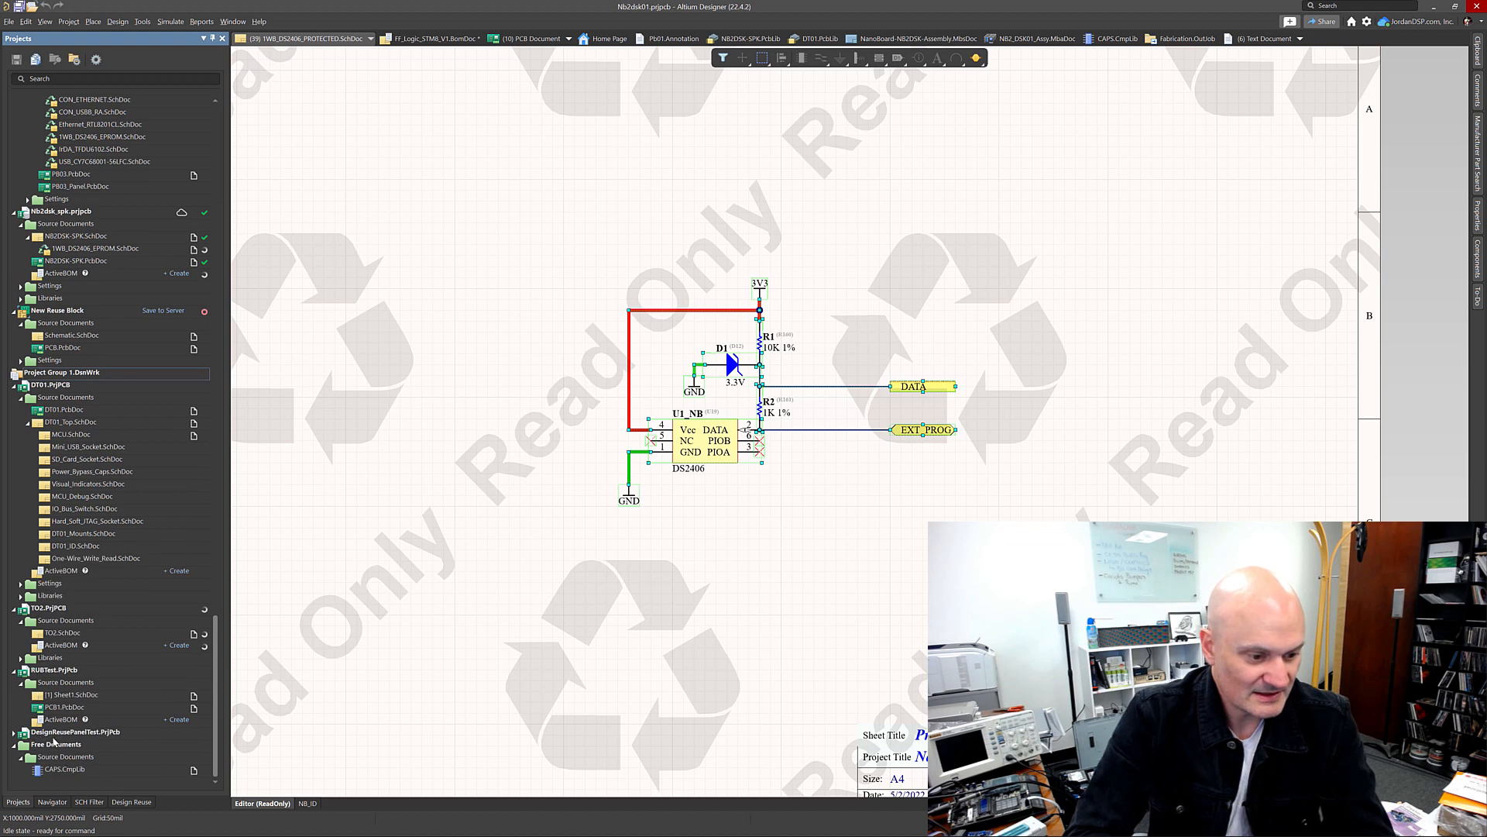
{"action": "right_click", "coordinate": [61, 735]}
{"action": "left_click", "coordinate": [17, 737]}
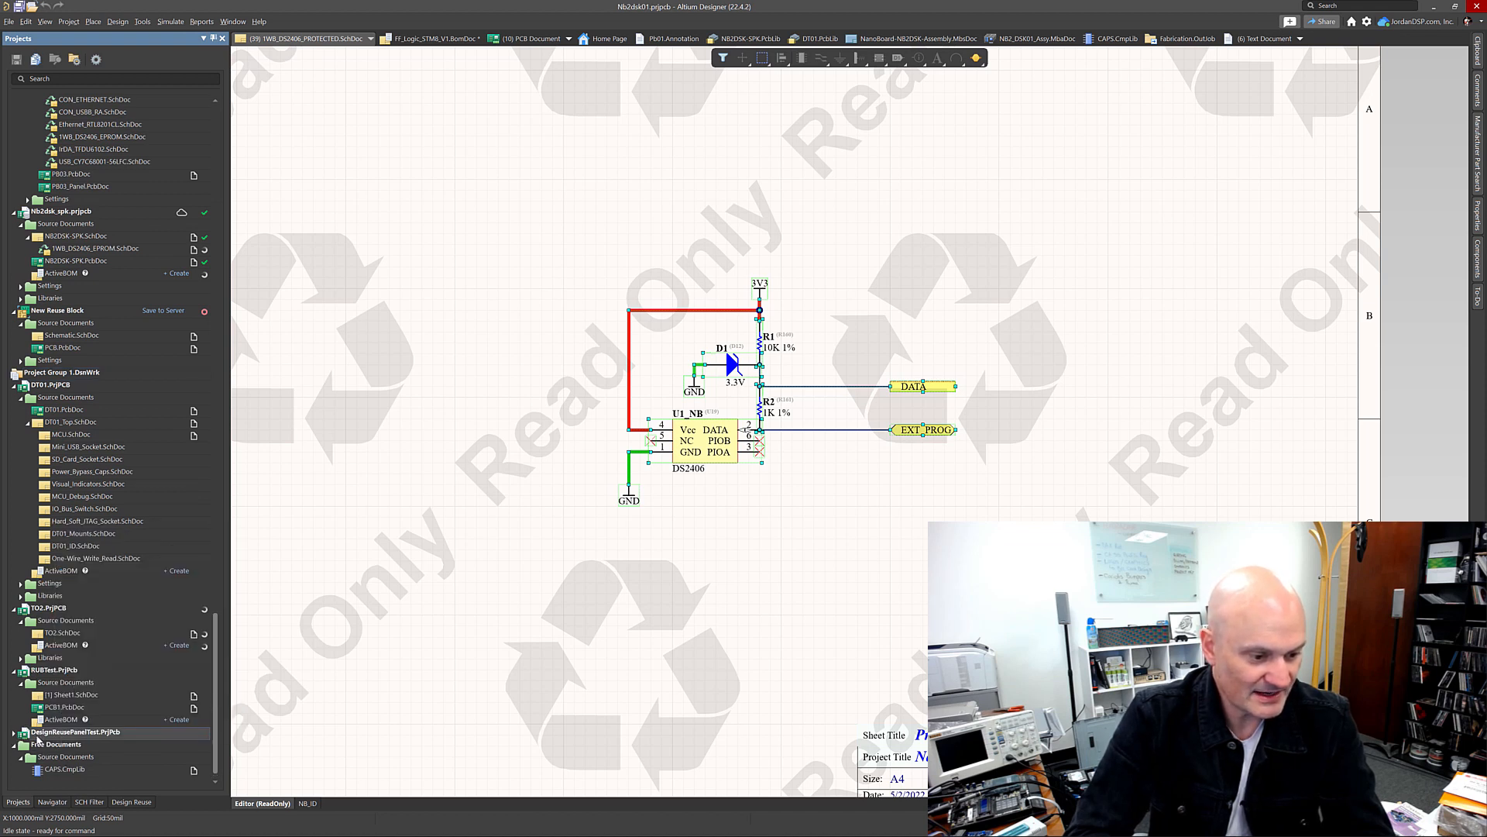
{"action": "right_click", "coordinate": [38, 740]}
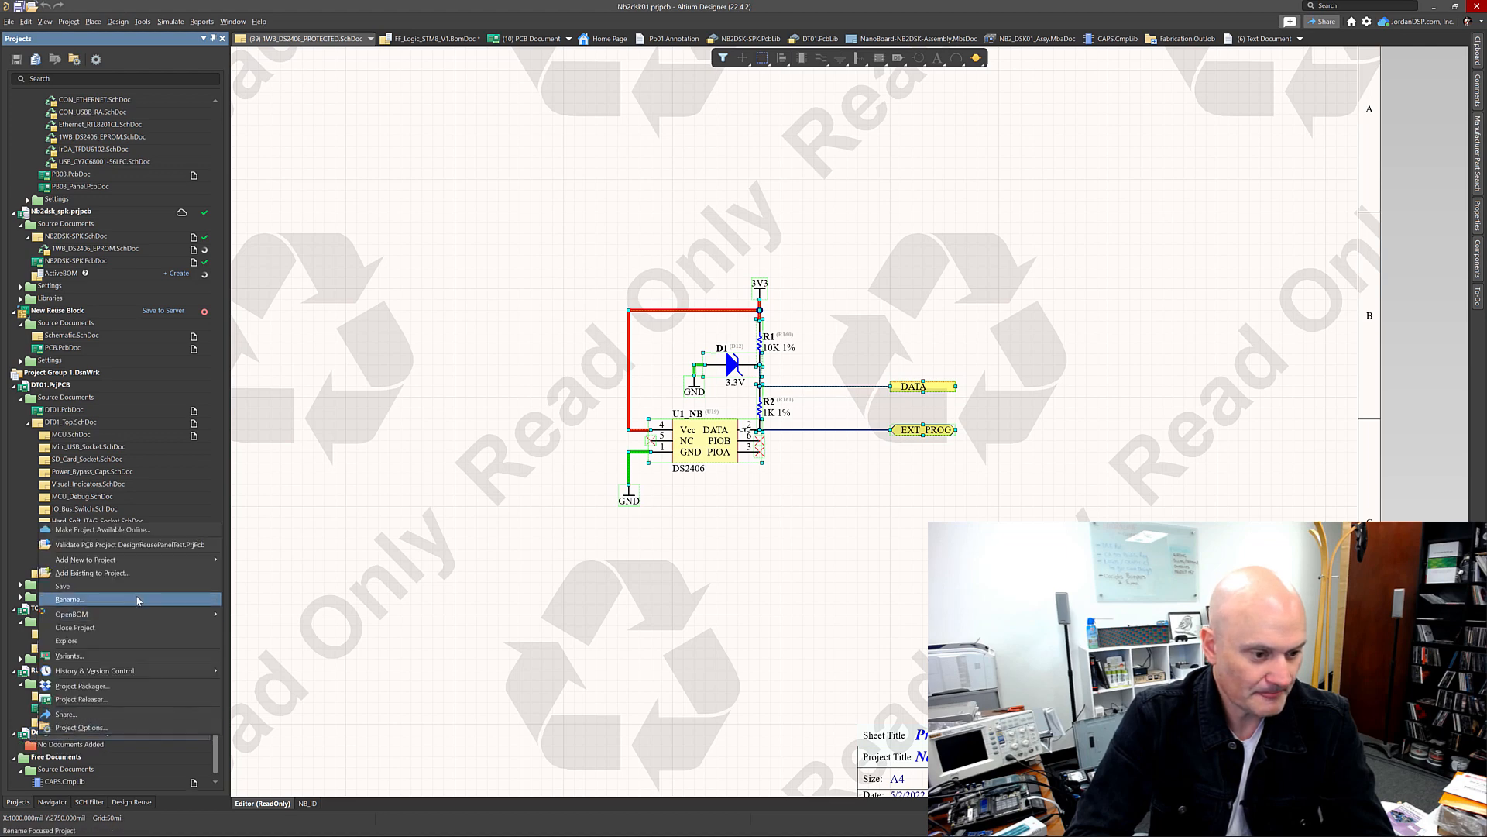
{"action": "mouse_move", "coordinate": [200, 562]}
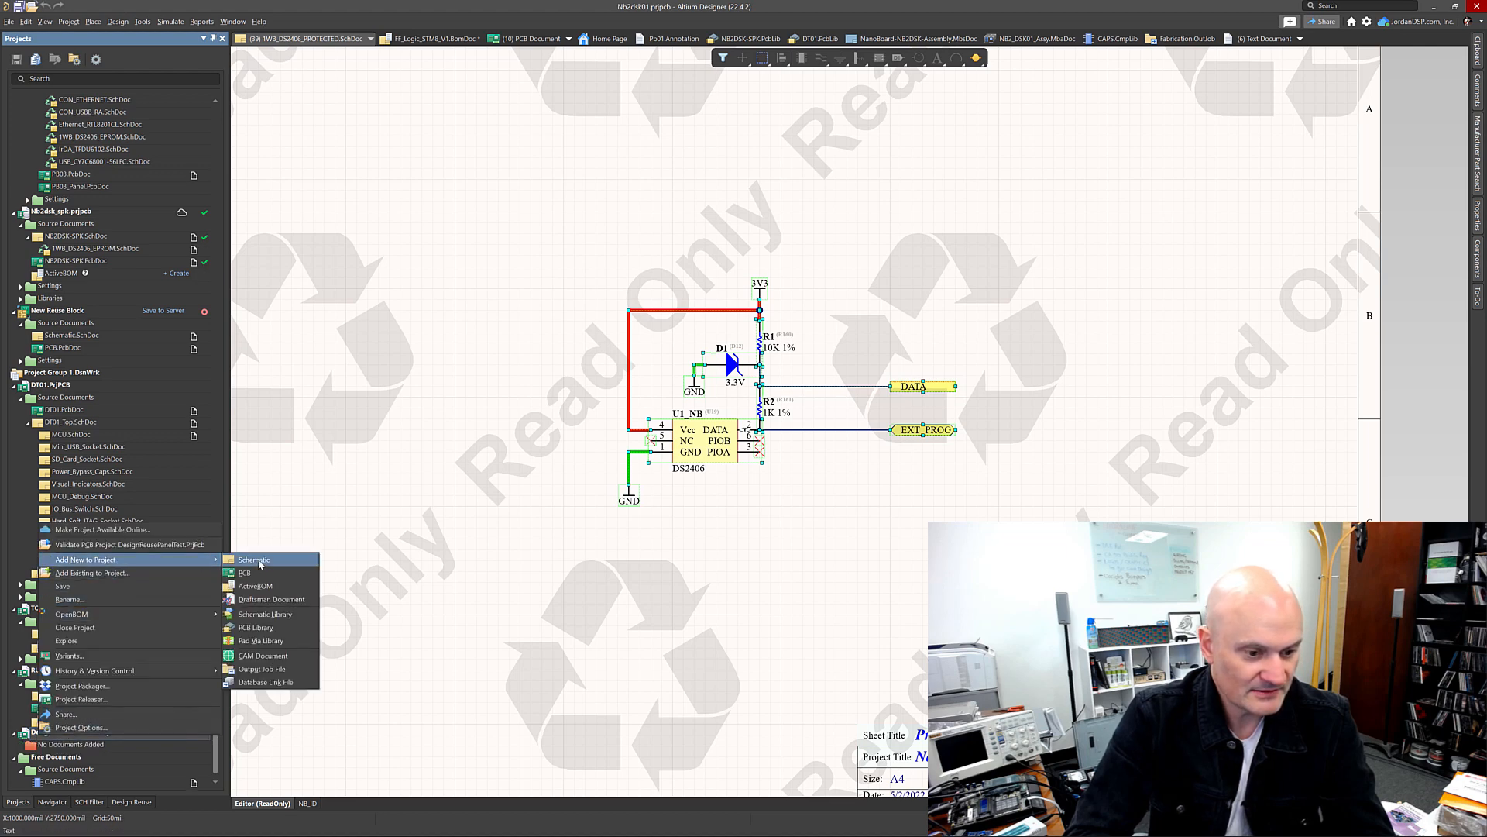
{"action": "left_click", "coordinate": [259, 564]}
Step: Add a new PCB document to the DesignReusePanelTest project
{"action": "right_click", "coordinate": [66, 734]}
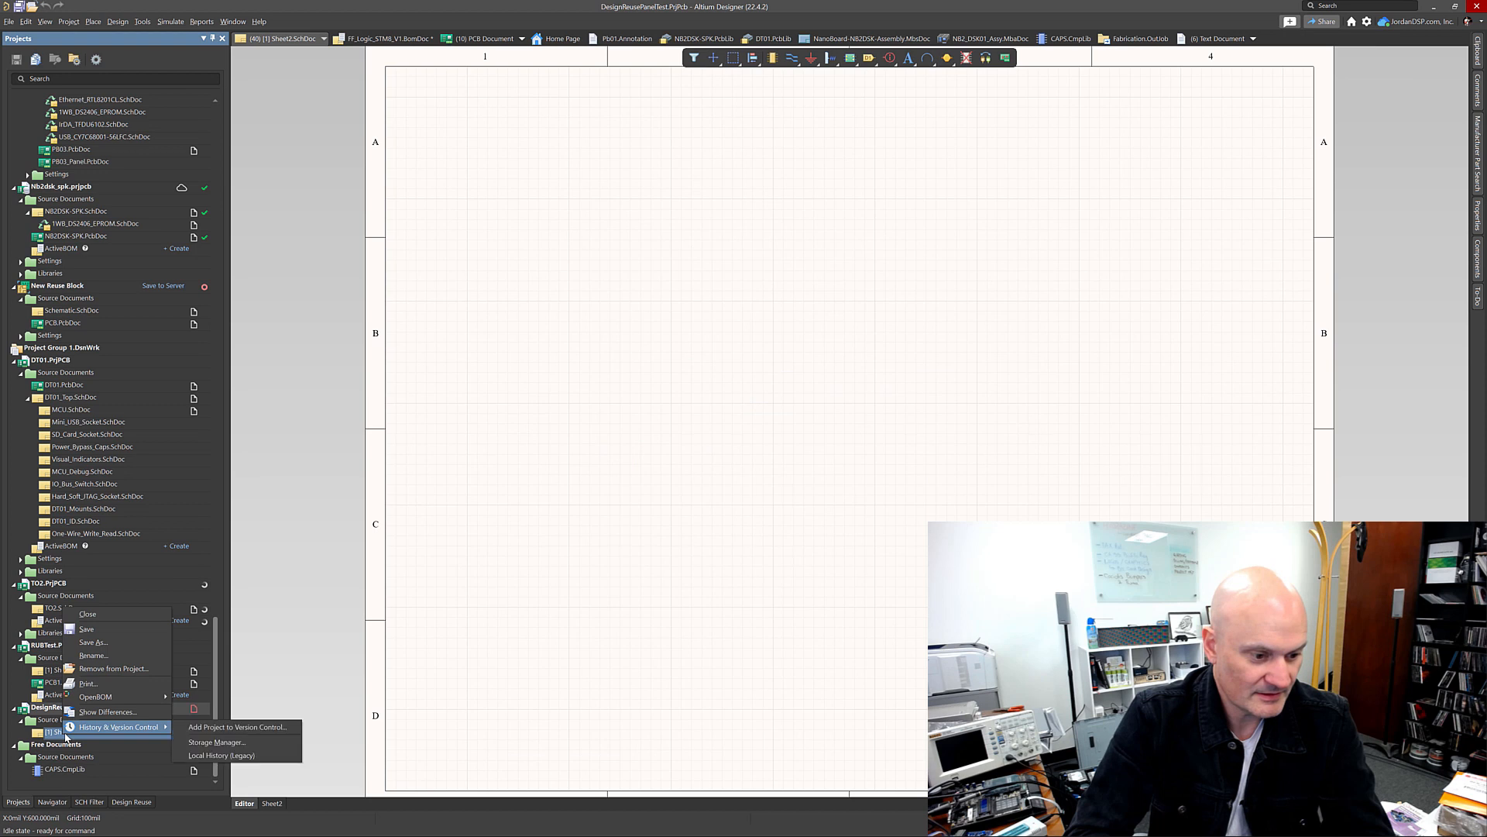
{"action": "left_click", "coordinate": [62, 709]}
{"action": "right_click", "coordinate": [98, 708]}
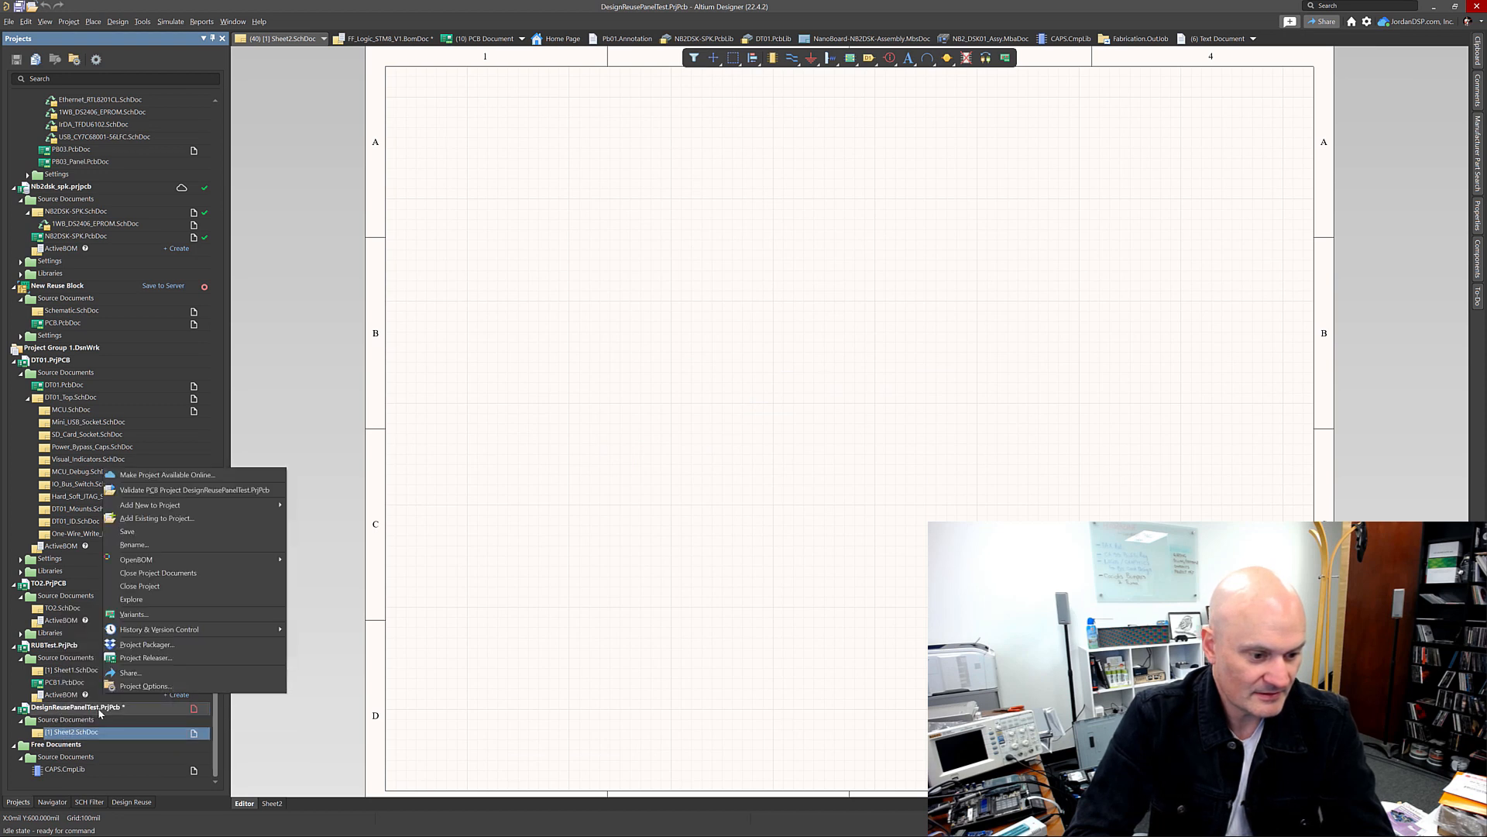
{"action": "left_click", "coordinate": [240, 561]}
{"action": "right_click", "coordinate": [151, 679]}
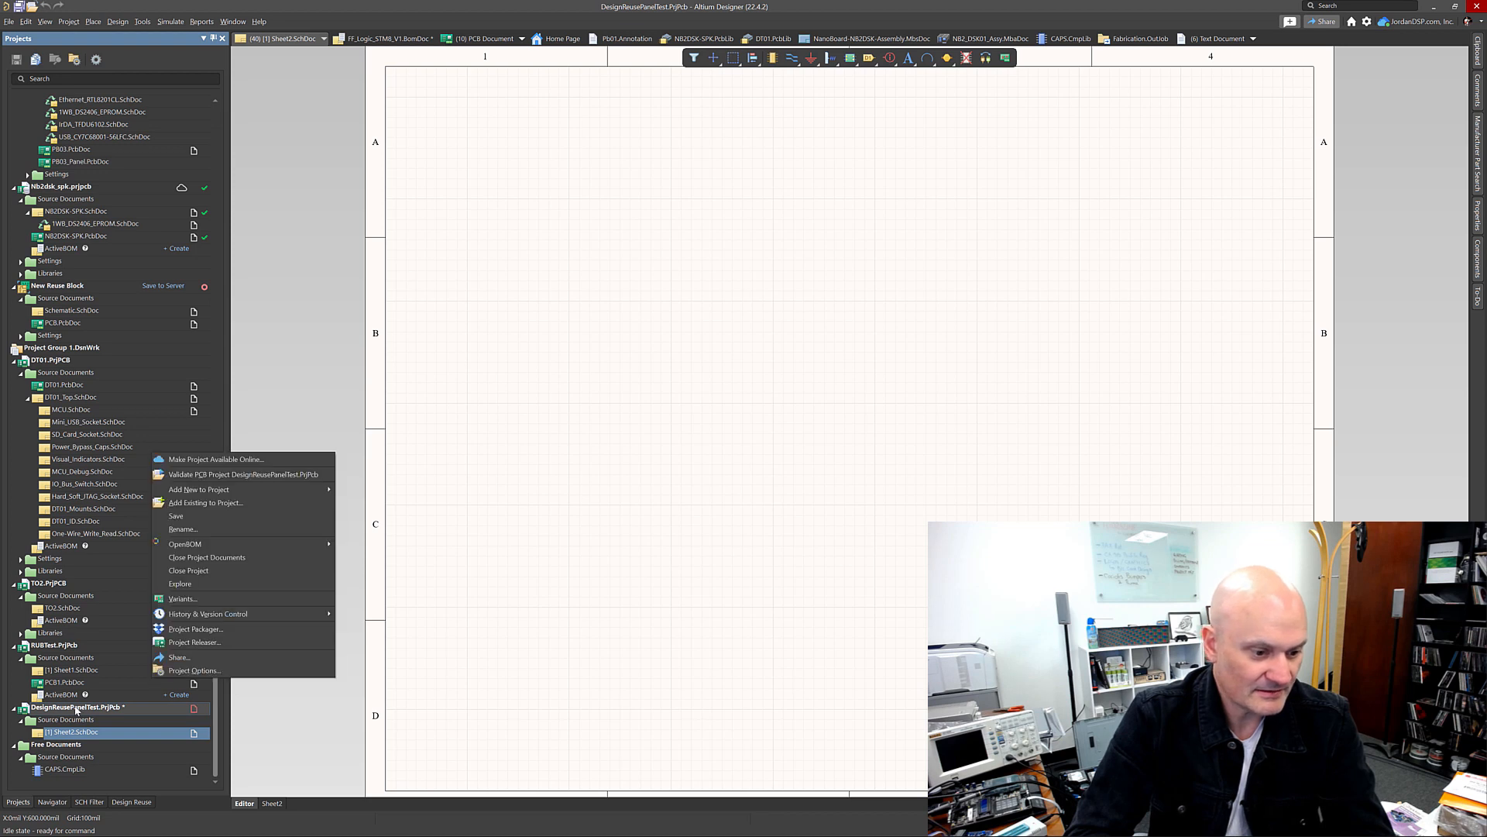
{"action": "mouse_move", "coordinate": [323, 491]}
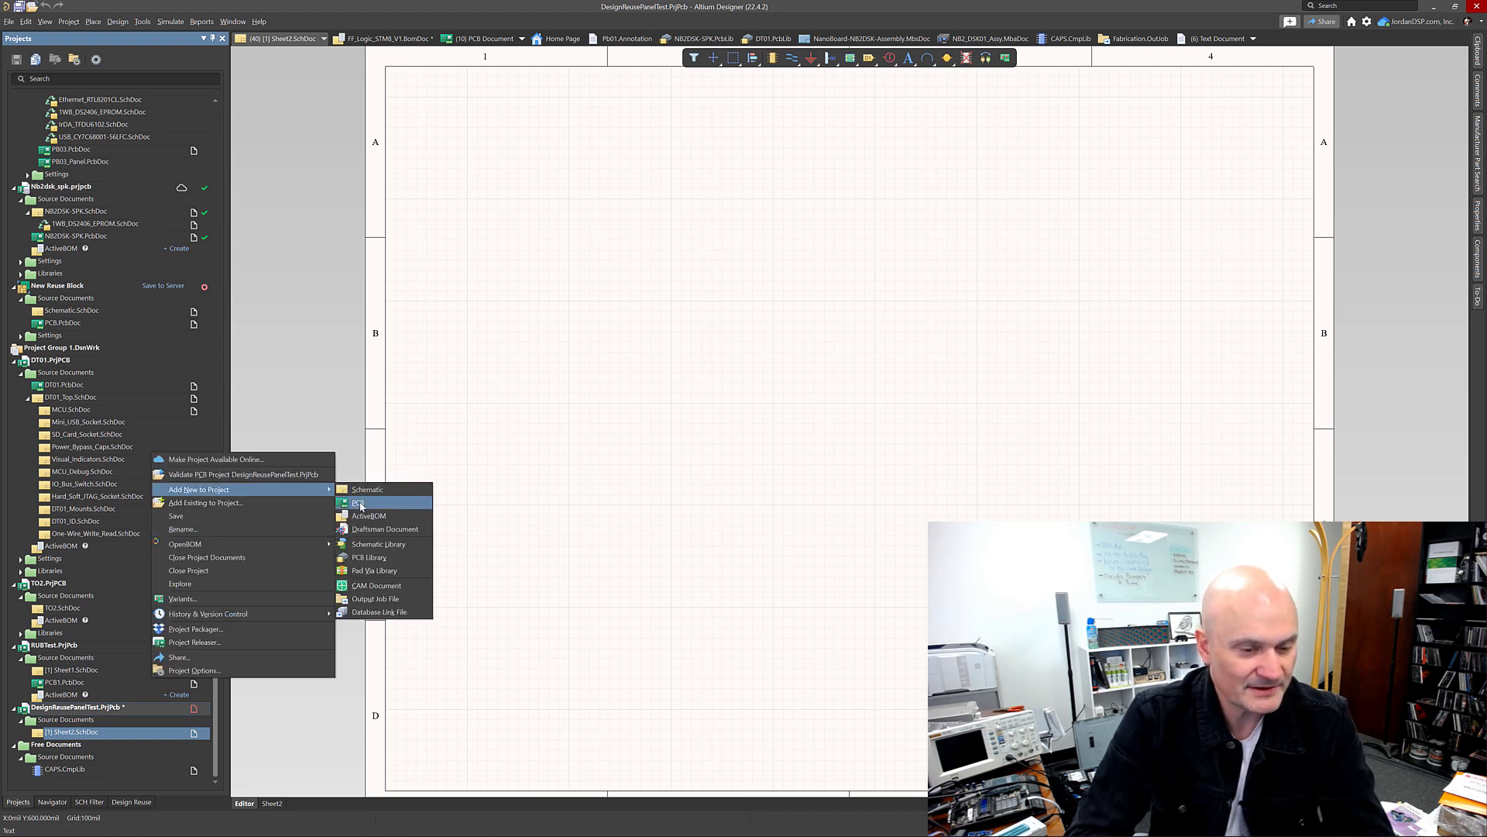
{"action": "left_click", "coordinate": [357, 504]}
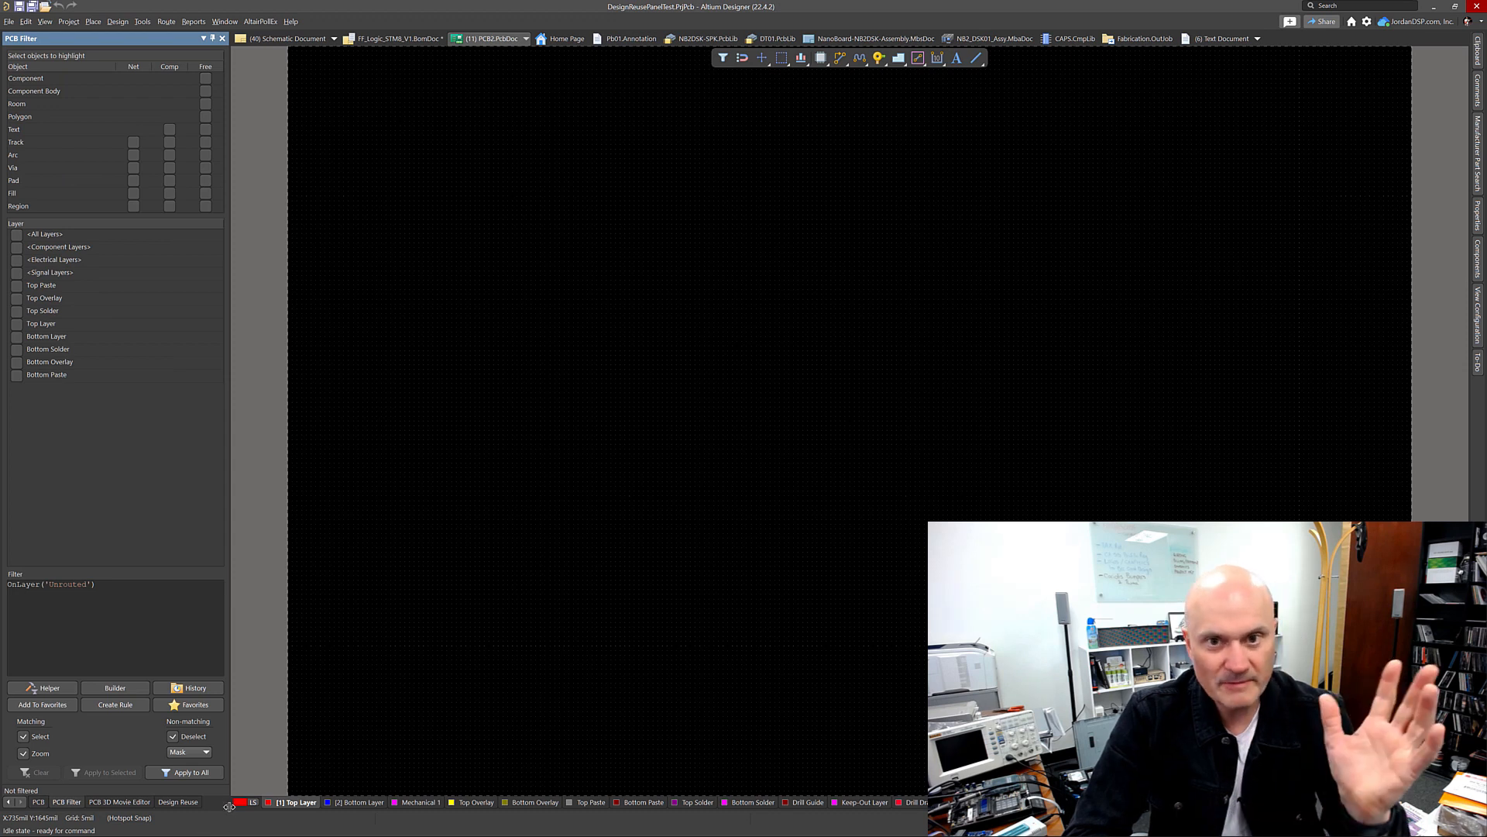
Step: Show the Design Reuse snippets panel in the new PCB and schematic documents
{"action": "left_click", "coordinate": [180, 801]}
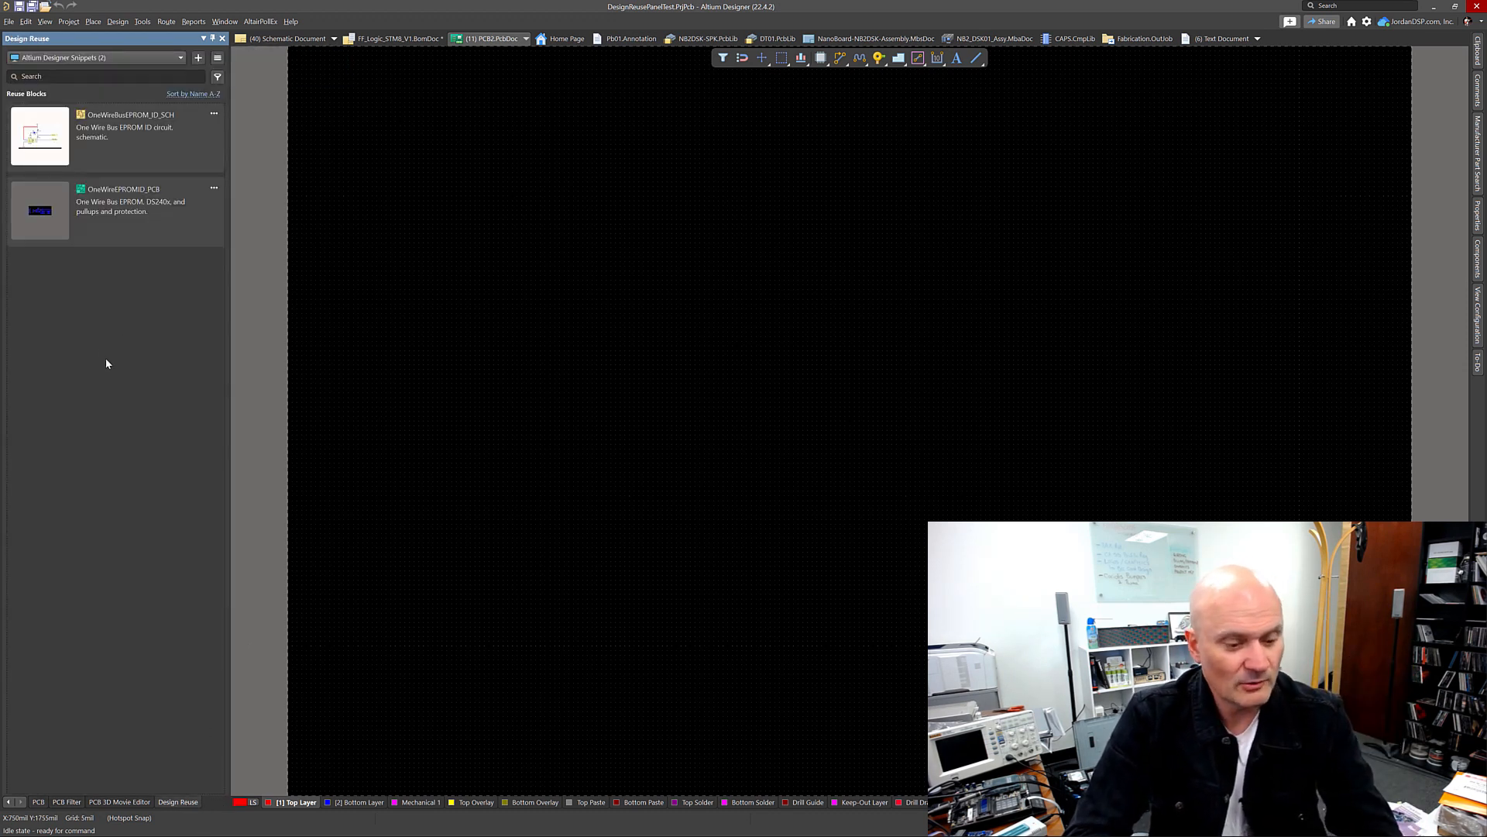
{"action": "mouse_move", "coordinate": [151, 225]}
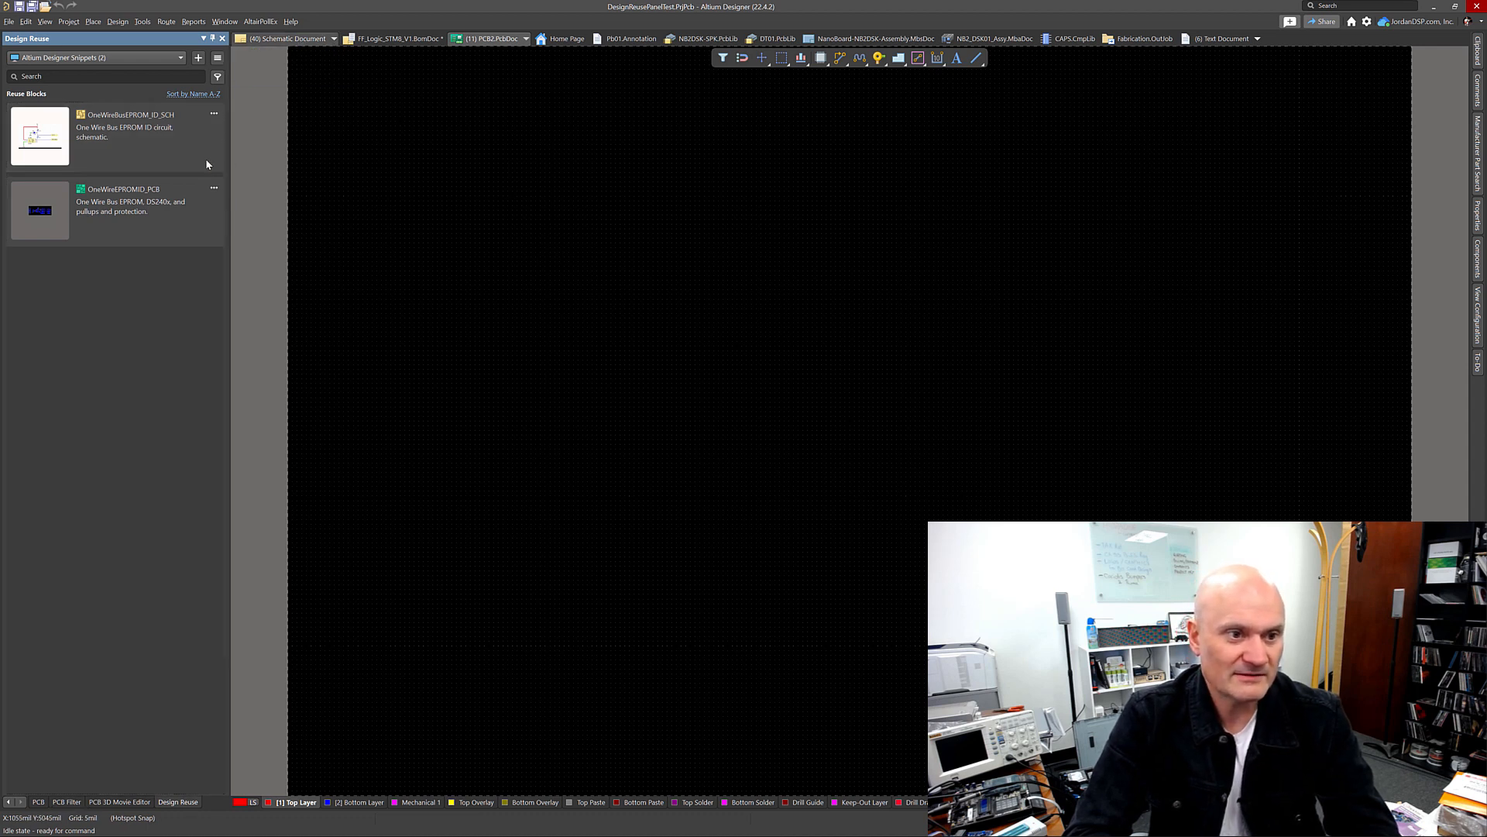
{"action": "key", "text": "ctrl+Tab"}
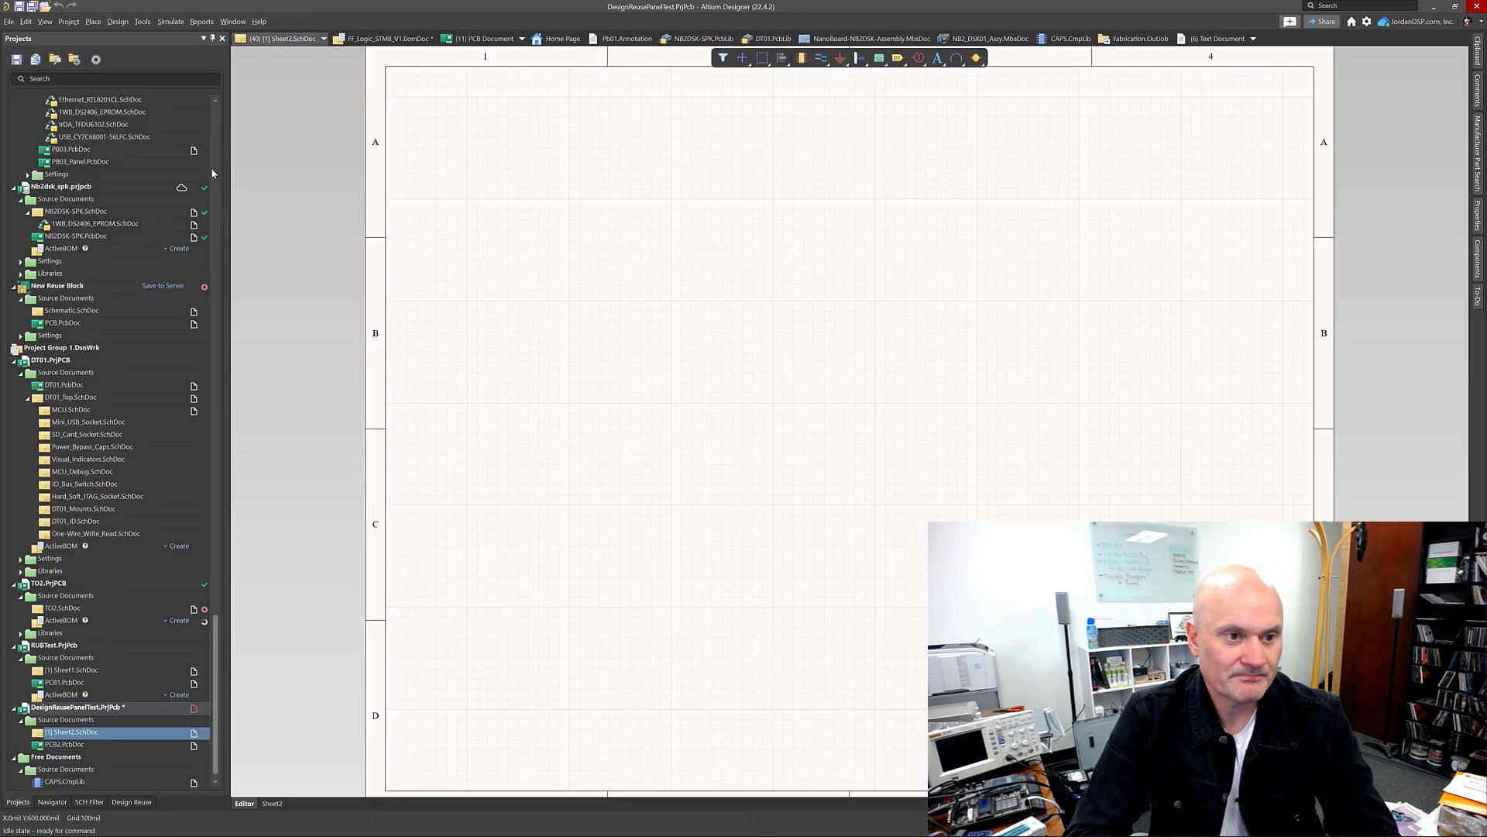
{"action": "left_click", "coordinate": [144, 801]}
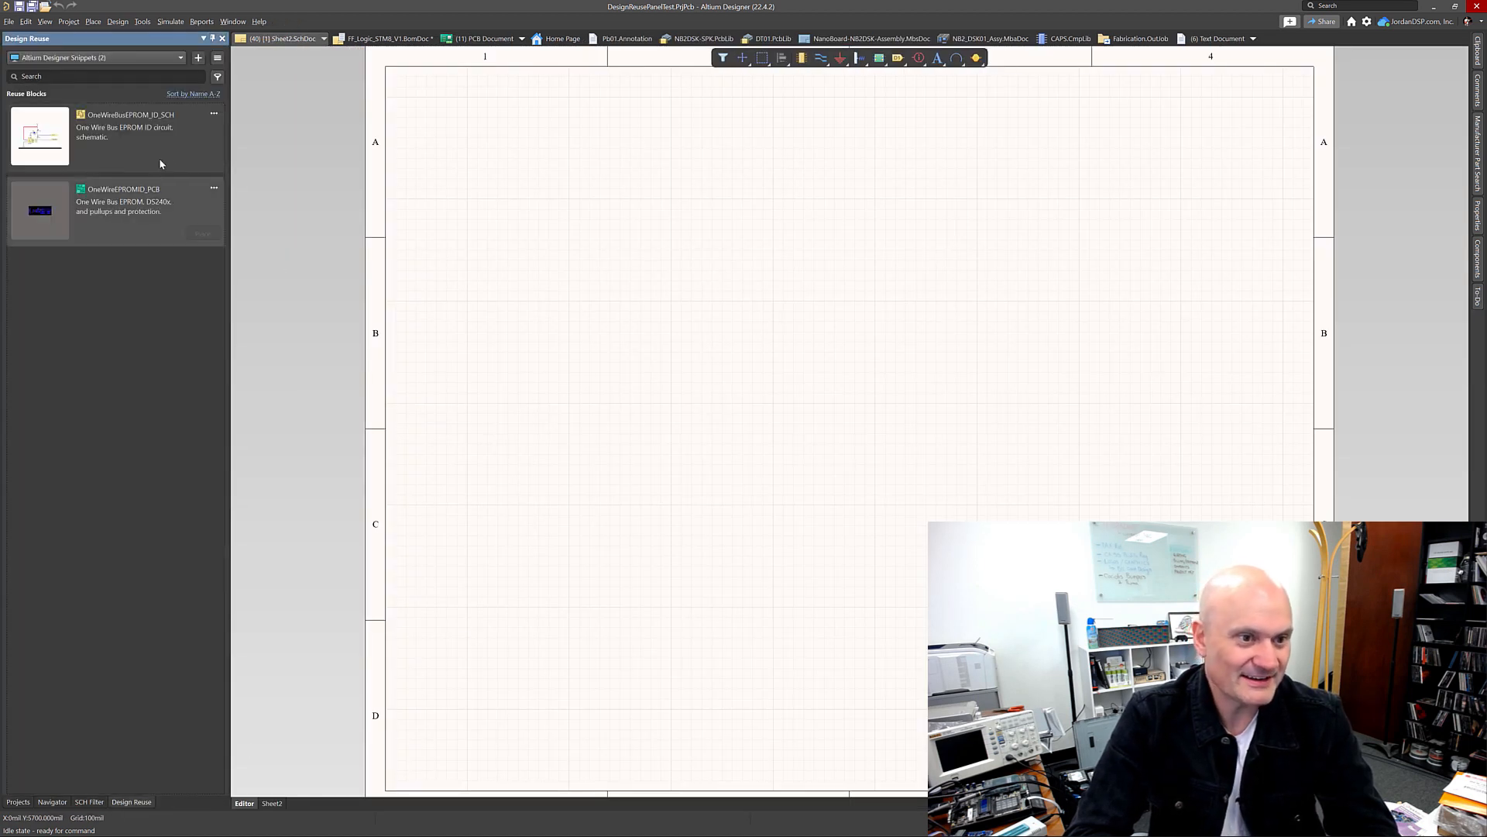
Step: Place the OneWireBusEPROM_ID_SCH snippet onto the empty schematic sheet
{"action": "left_click", "coordinate": [202, 158]}
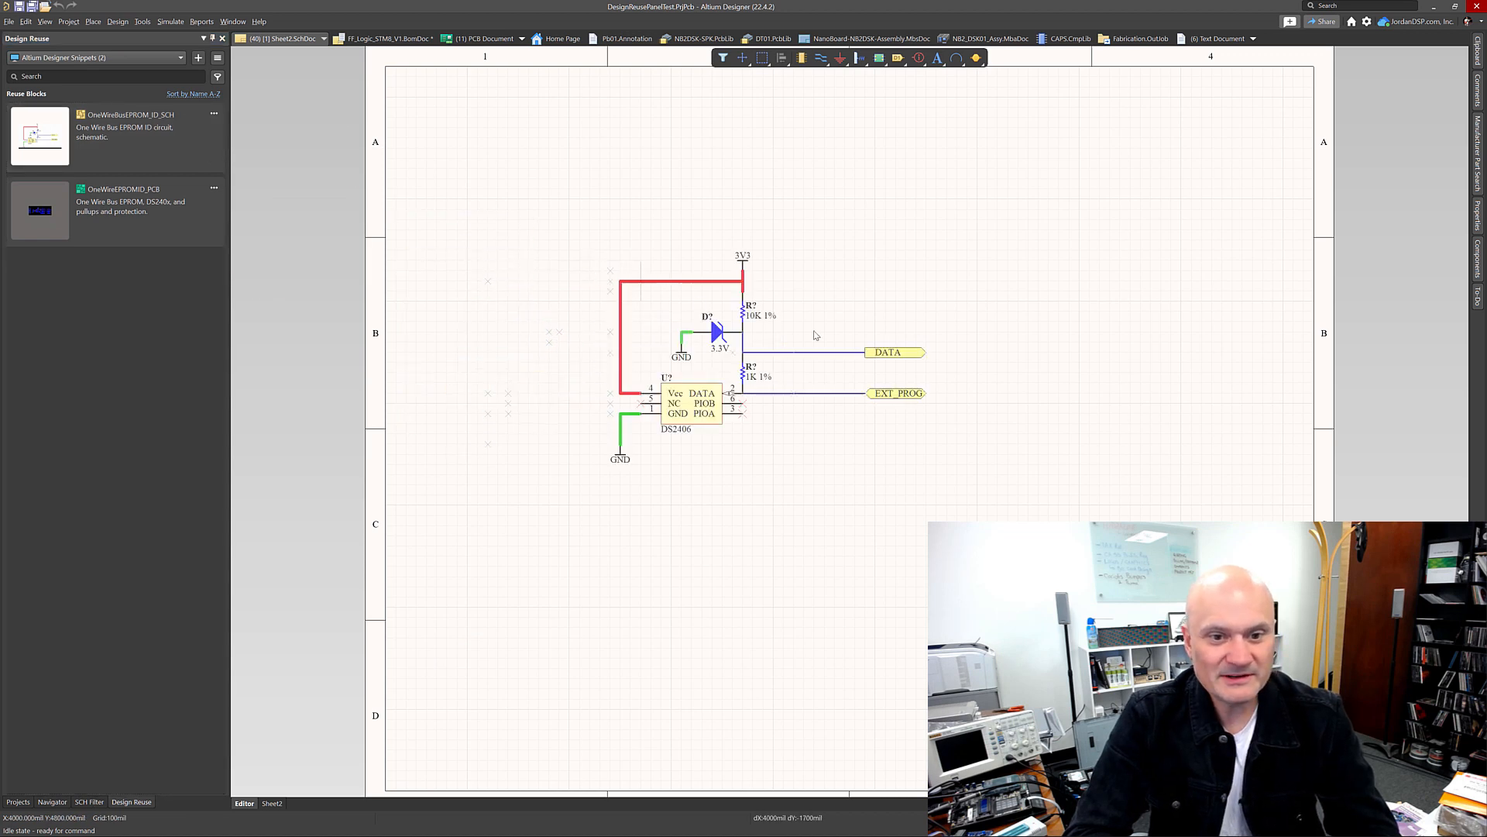
{"action": "key", "text": "Escape"}
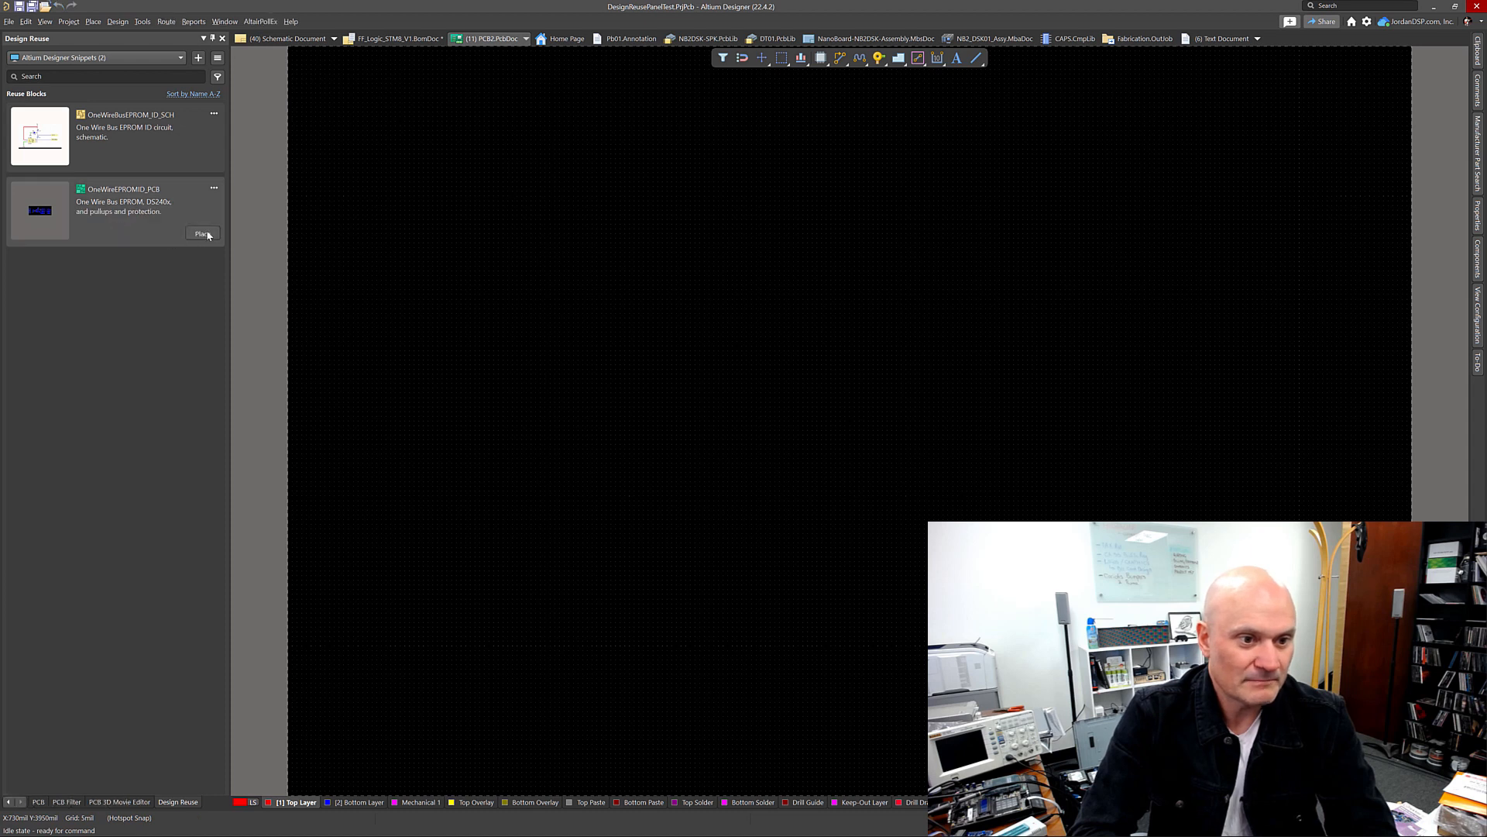
Step: Place the OneWireEPROMID_PCB snippet near the lower-left corner of the new PCB board
{"action": "left_click", "coordinate": [208, 236]}
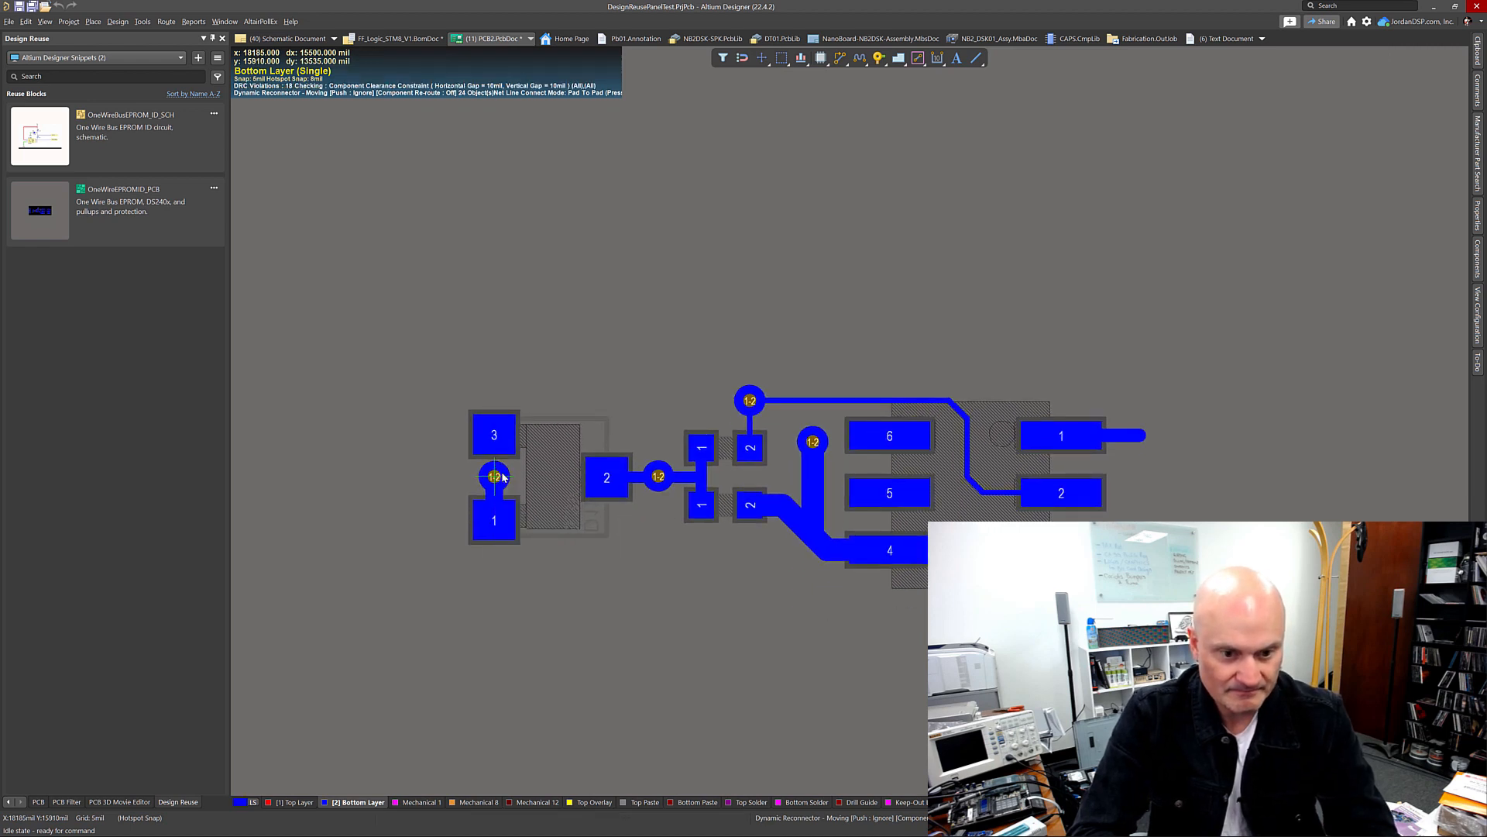
{"action": "scroll", "coordinate": [533, 456], "scroll_direction": "up", "scroll_amount": 2, "text": "ctrl"}
{"action": "scroll", "coordinate": [527, 463], "scroll_direction": "down", "scroll_amount": 2, "text": "ctrl"}
{"action": "scroll", "coordinate": [527, 458], "scroll_direction": "down", "scroll_amount": 3, "text": "ctrl"}
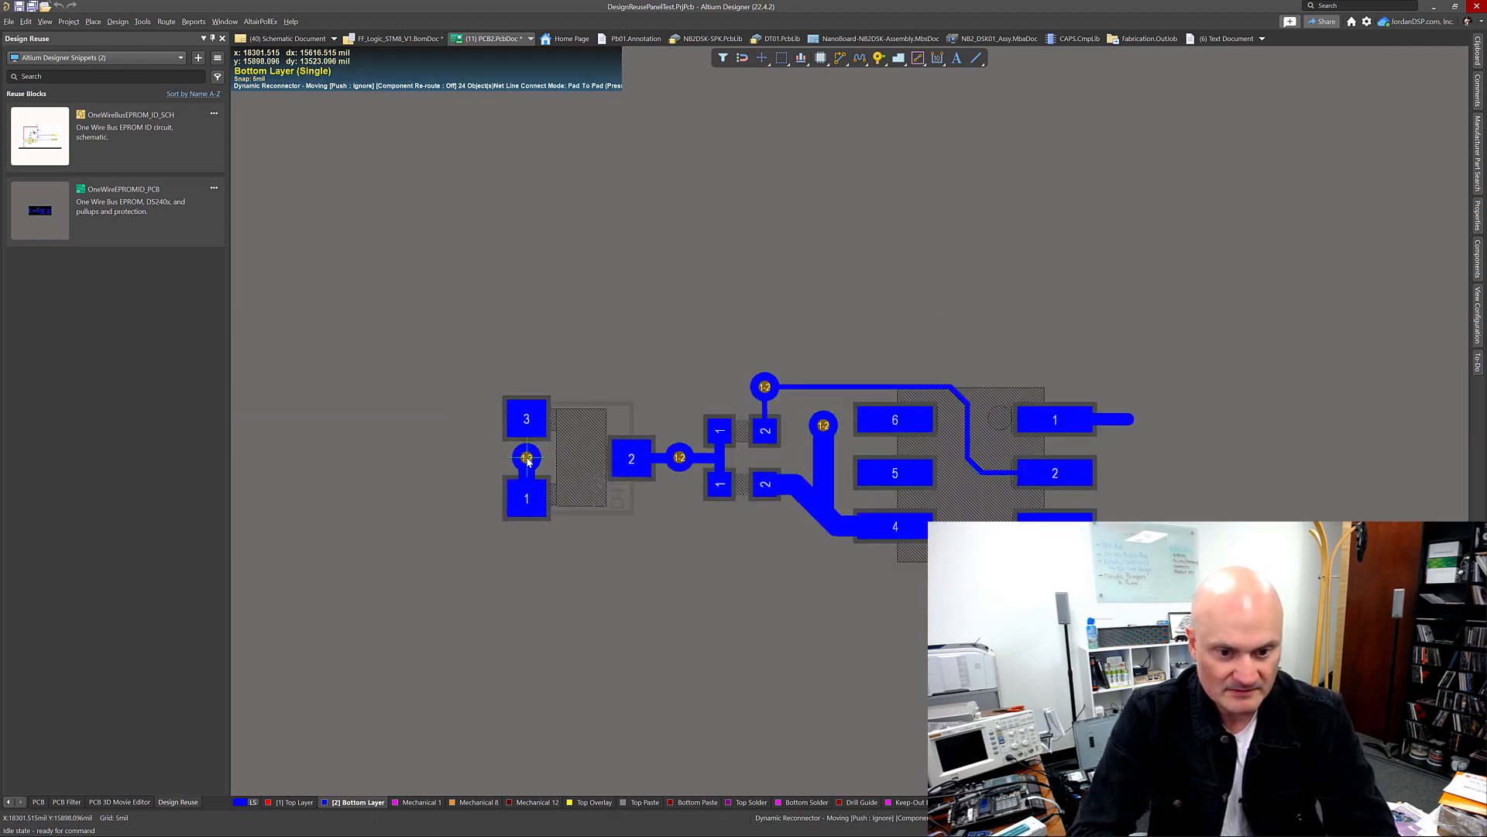
{"action": "key", "text": "z"}
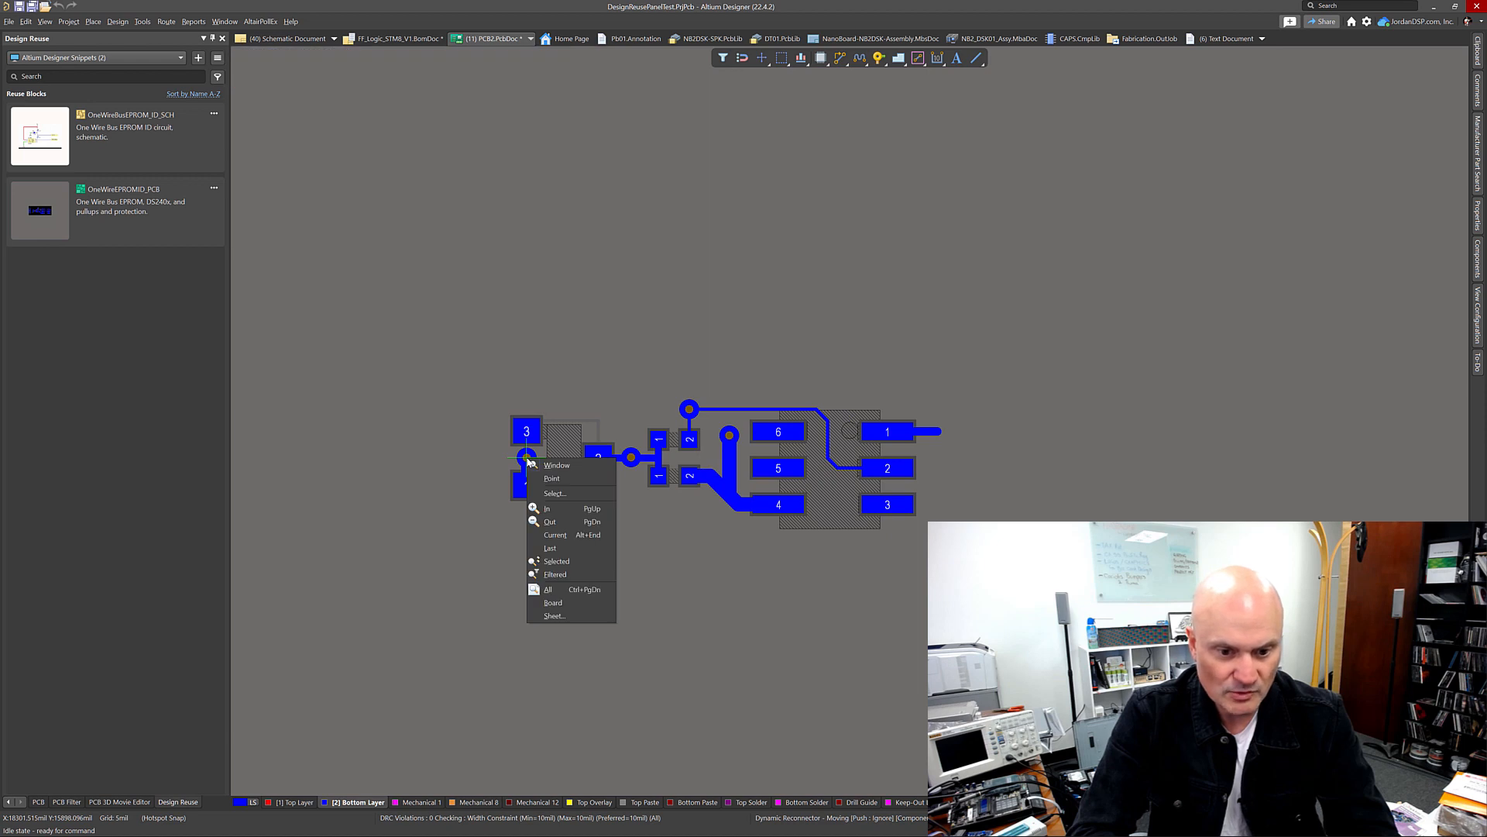
{"action": "key", "text": "a"}
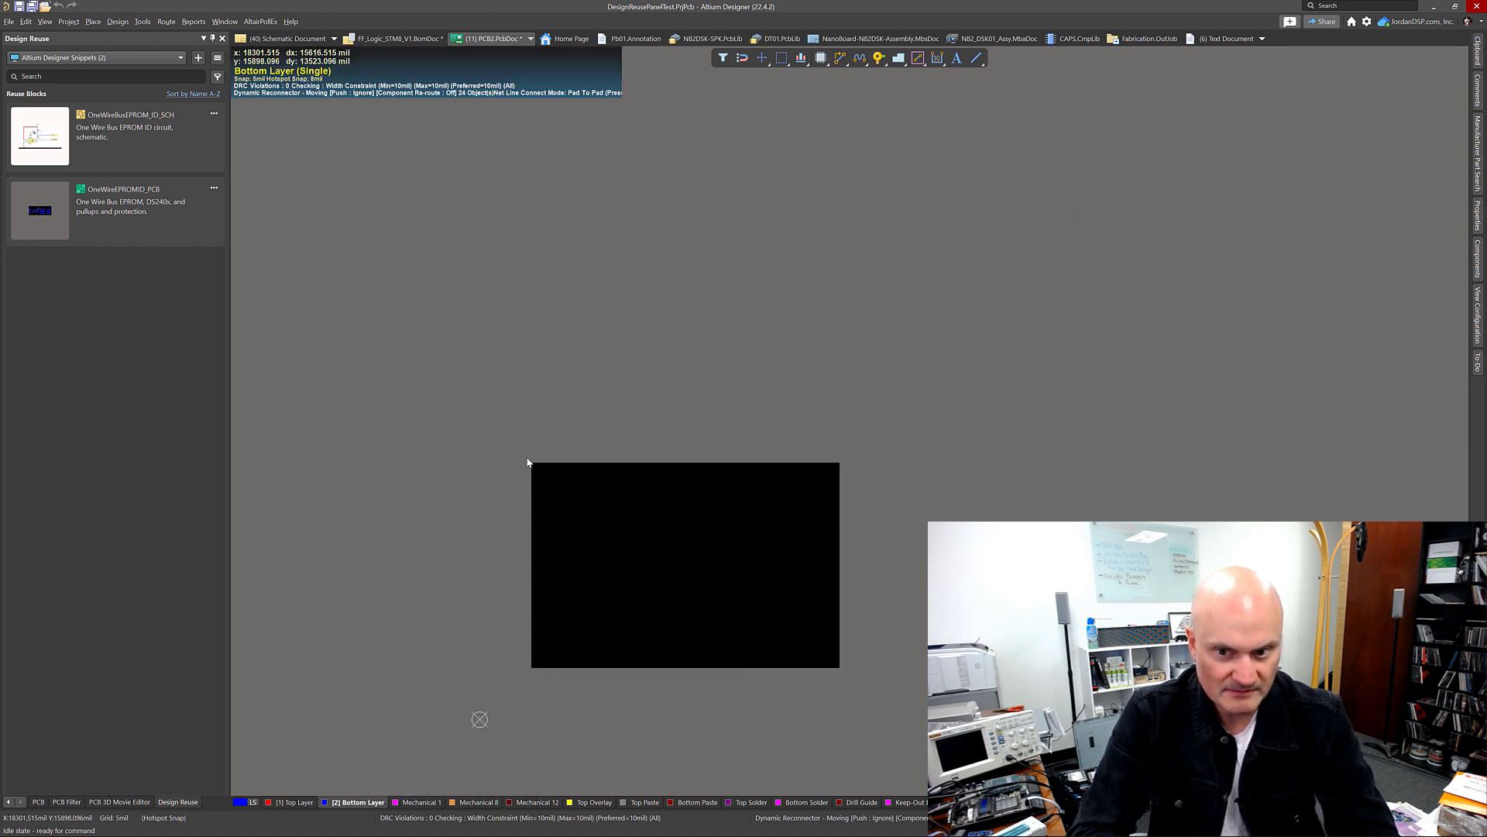
{"action": "scroll", "coordinate": [405, 601], "scroll_direction": "down", "scroll_amount": 2}
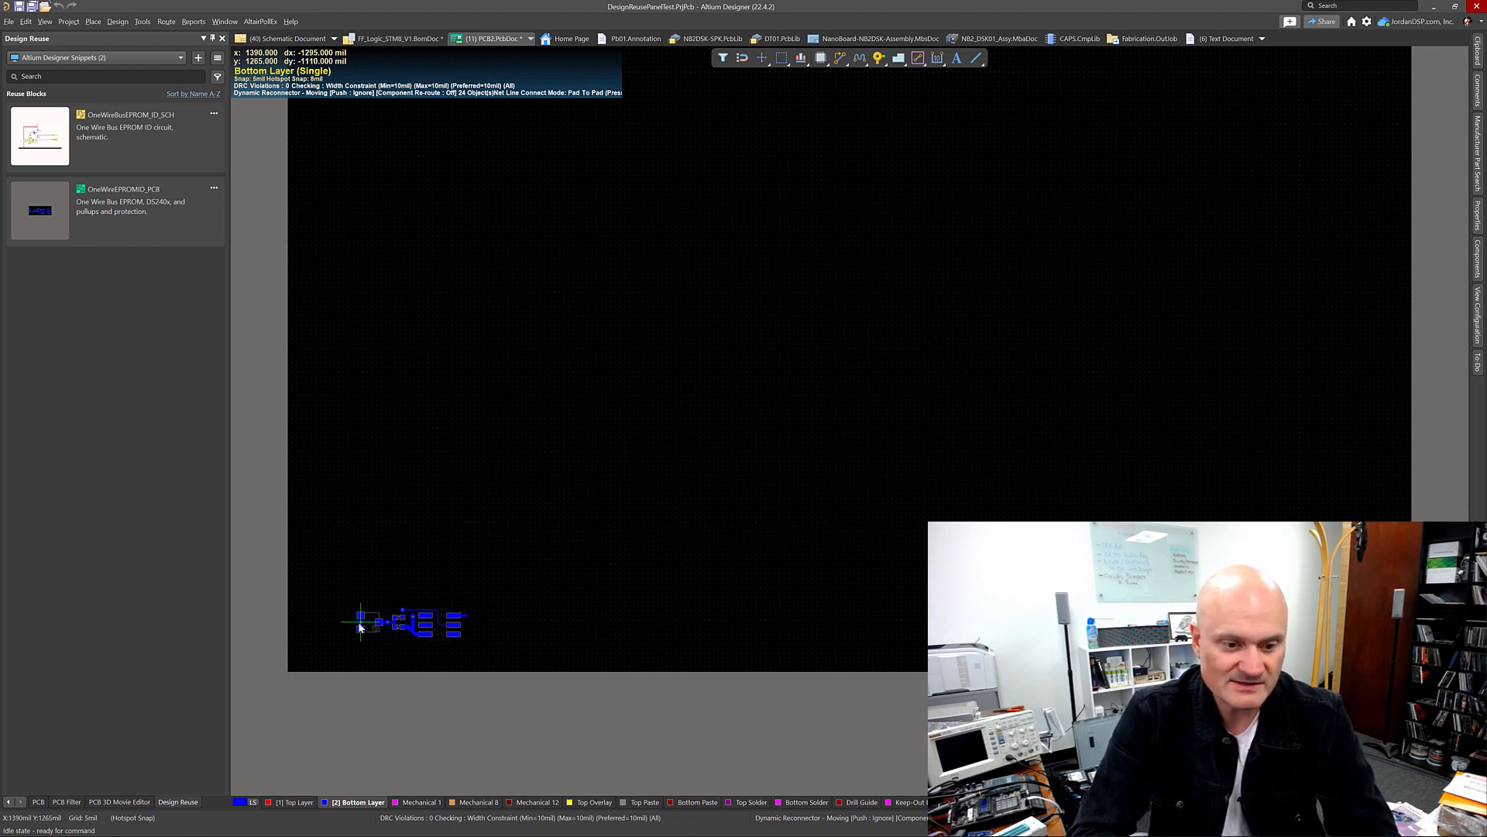
{"action": "left_click", "coordinate": [324, 634]}
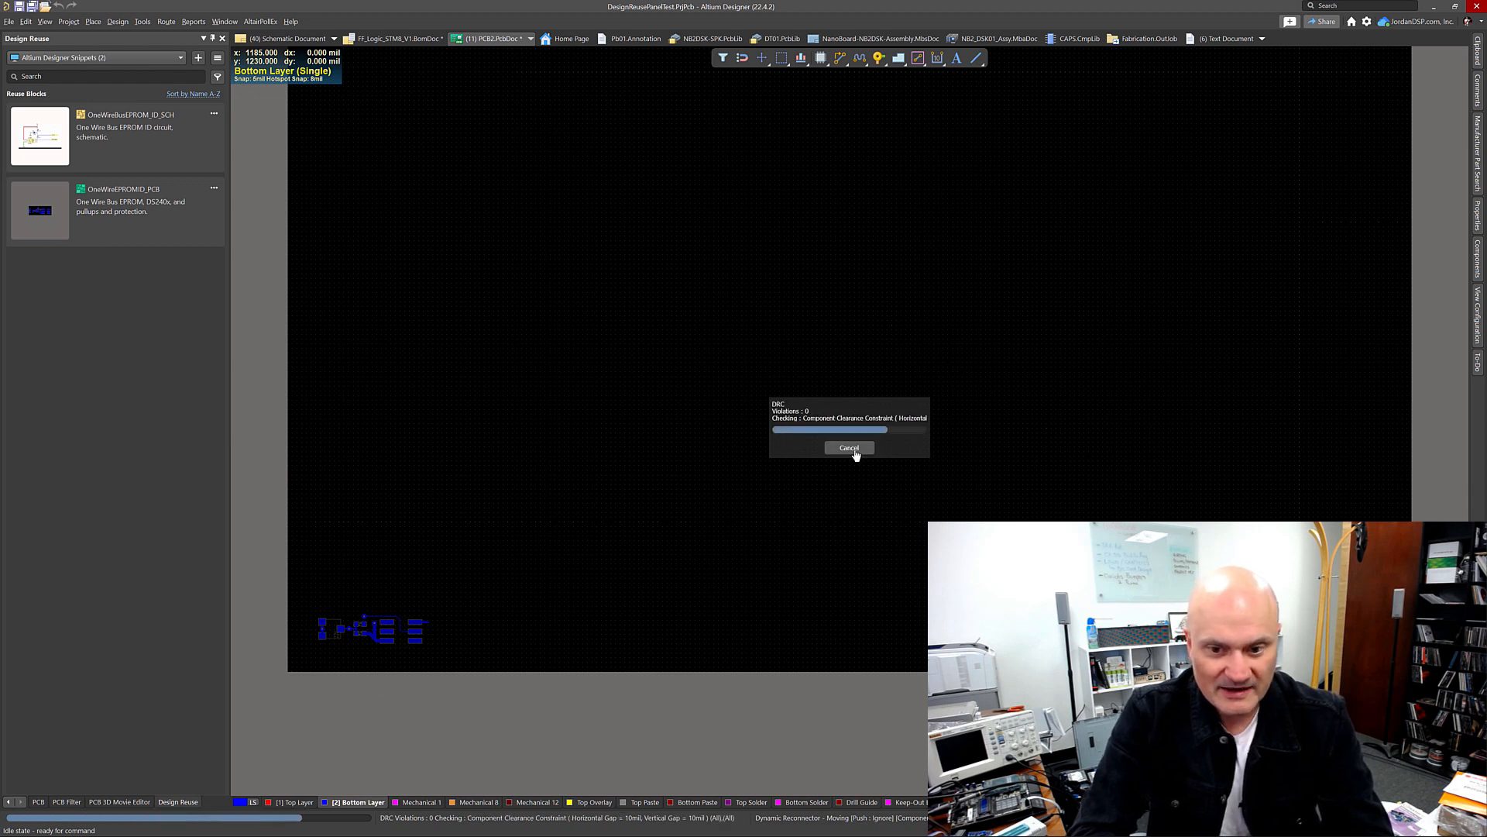
{"action": "left_click", "coordinate": [491, 572]}
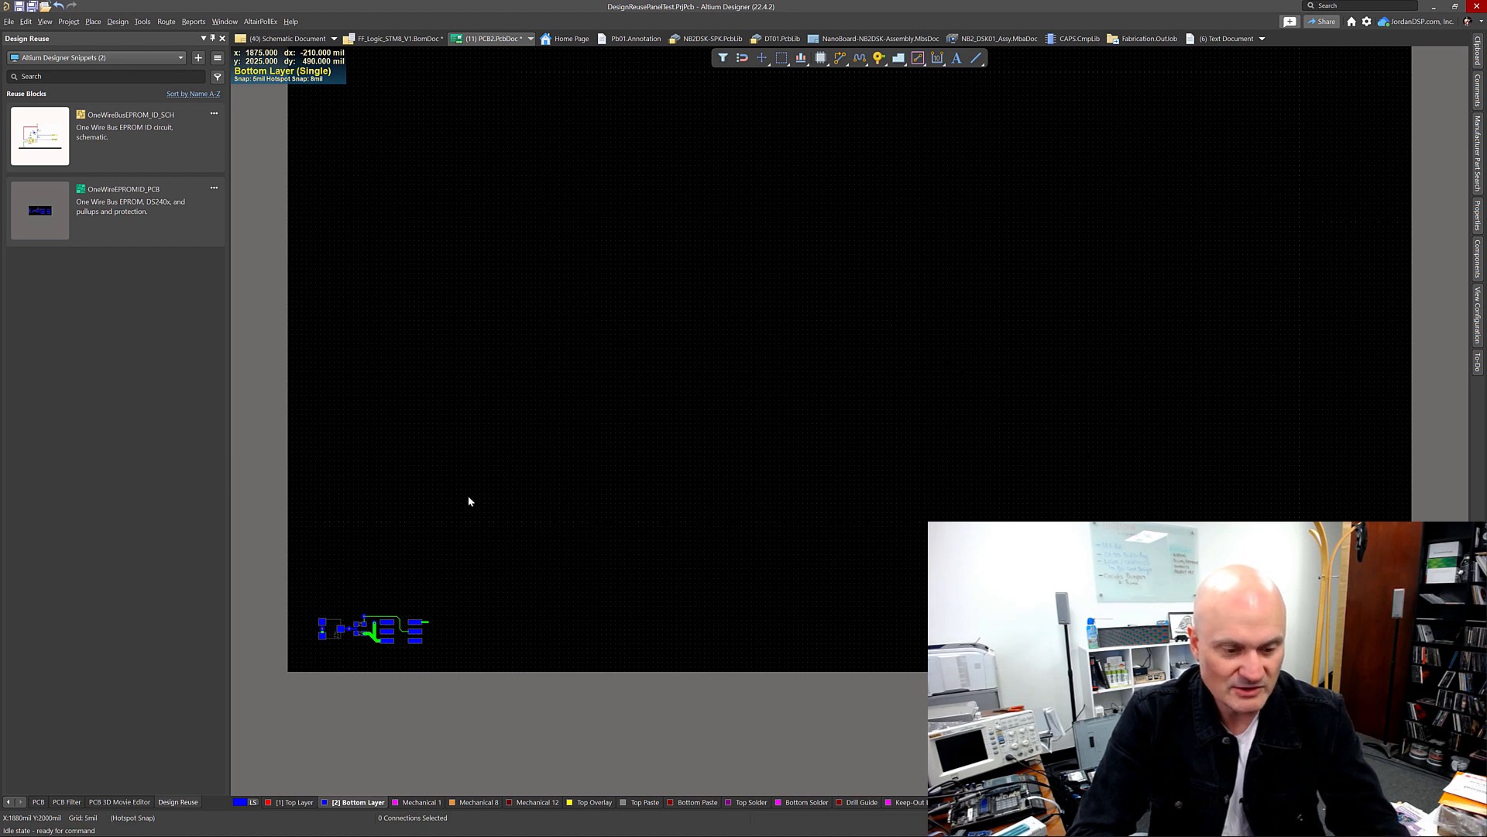
{"action": "left_click", "coordinate": [142, 21]}
{"action": "left_click", "coordinate": [149, 75]}
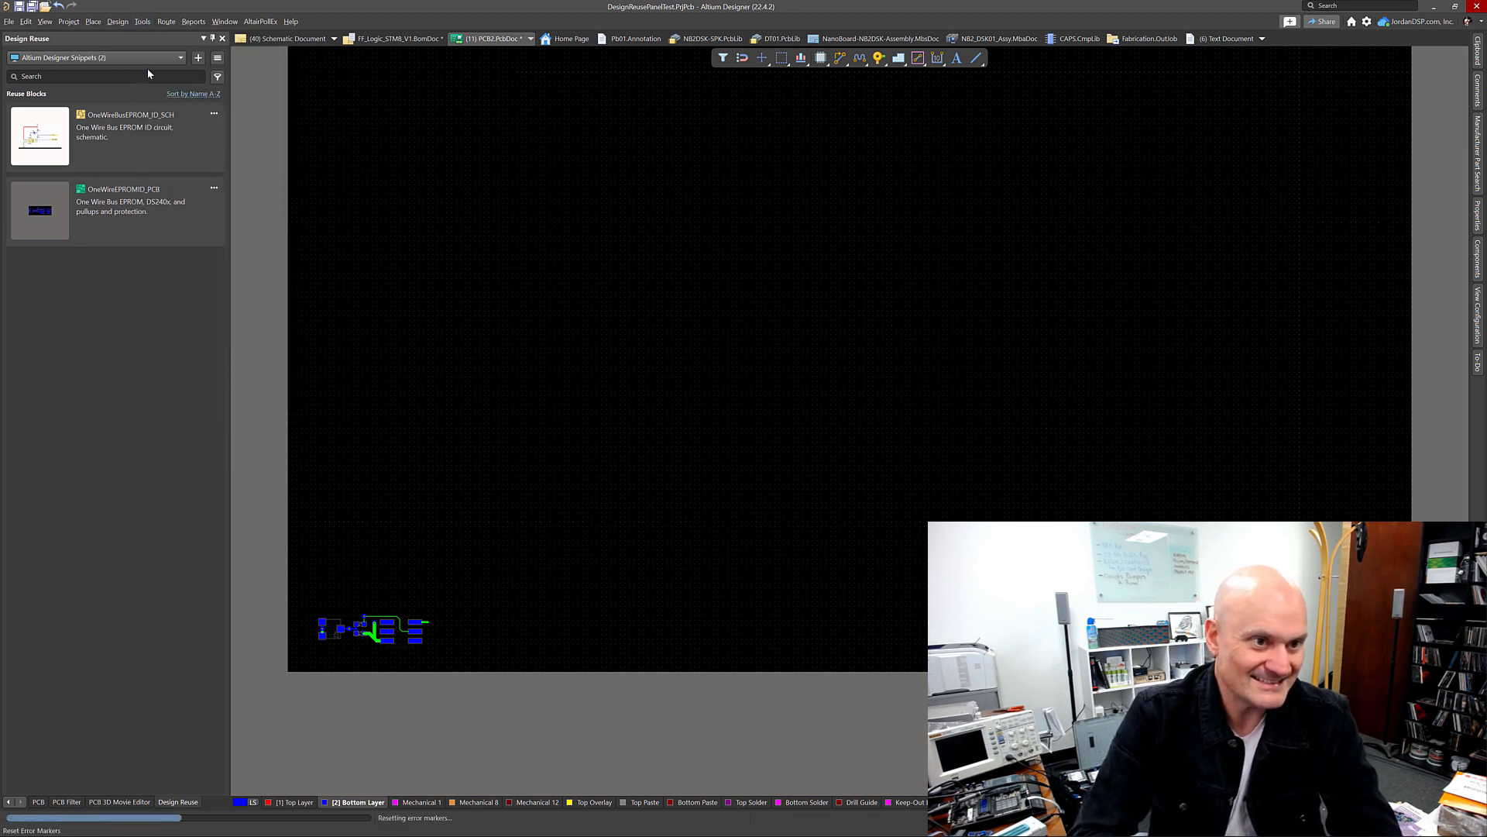
{"action": "left_click", "coordinate": [117, 22]}
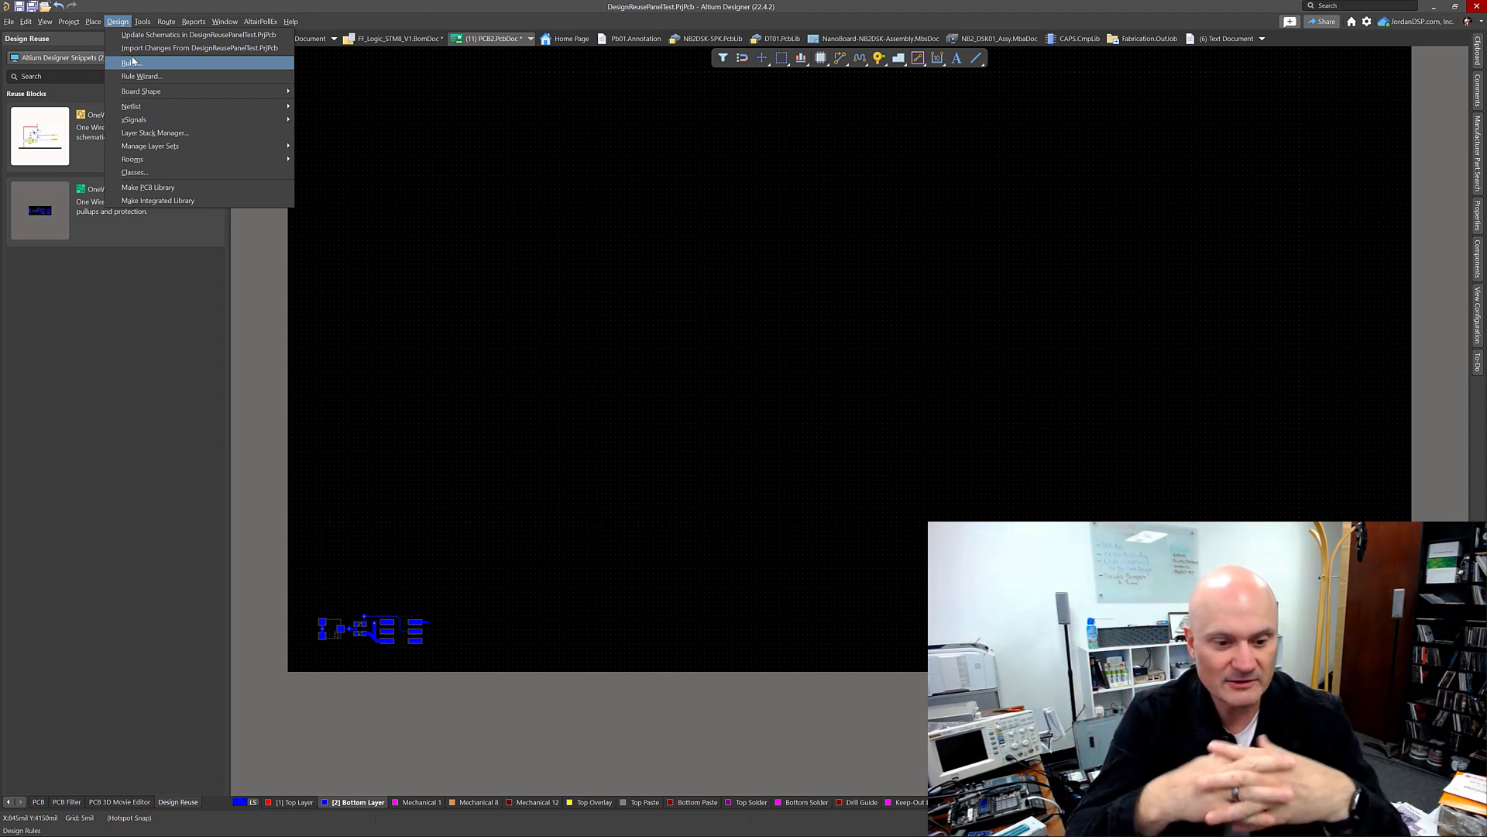
{"action": "key", "text": "Escape"}
Step: Pair all four unmatched schematic components with their PCB counterparts in Component Links, apply the links, and close the messages
{"action": "mouse_move", "coordinate": [122, 21]}
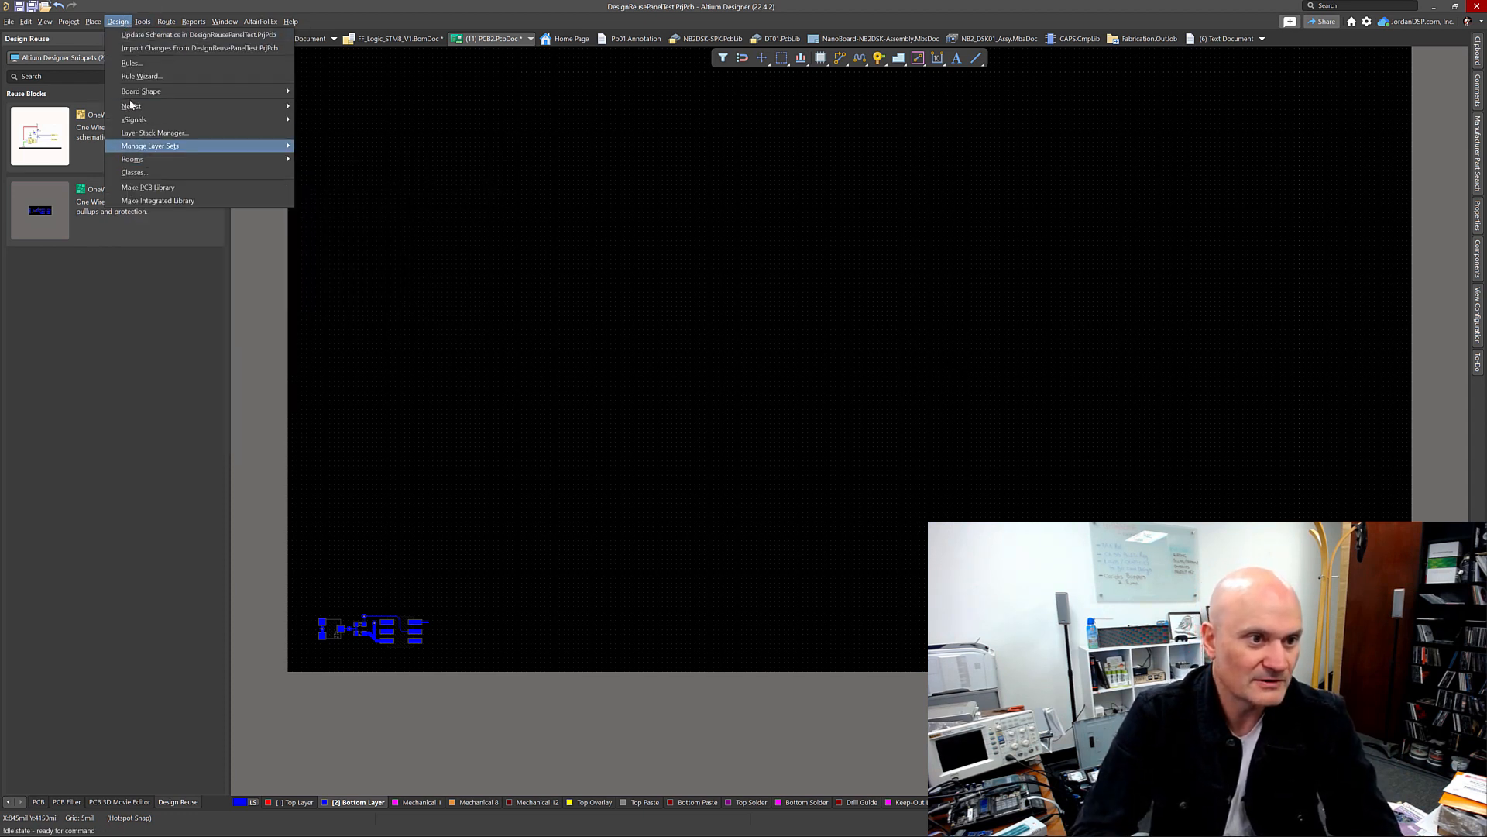
{"action": "mouse_move", "coordinate": [64, 22]}
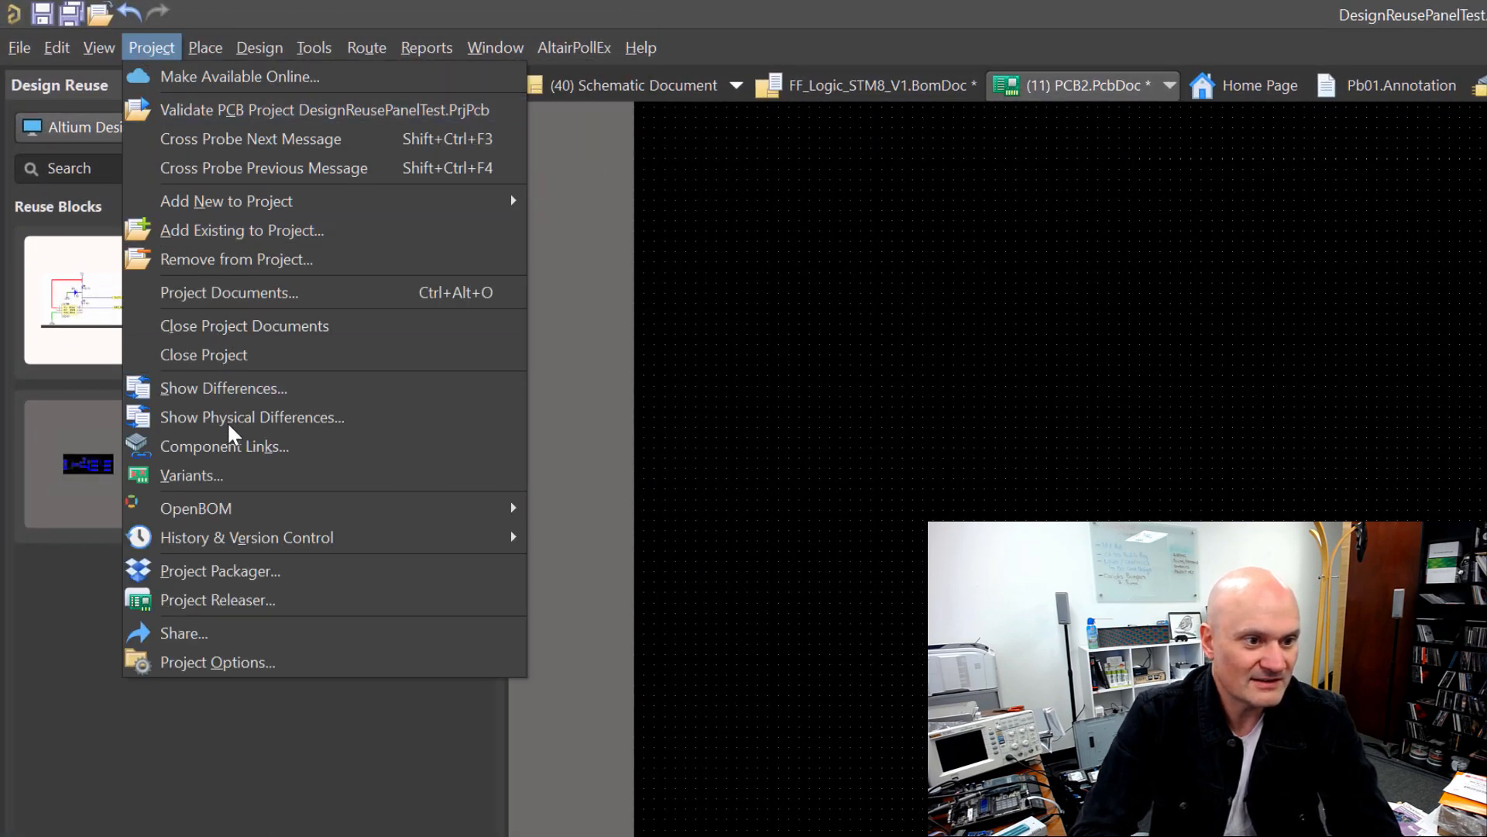
{"action": "left_click", "coordinate": [233, 445]}
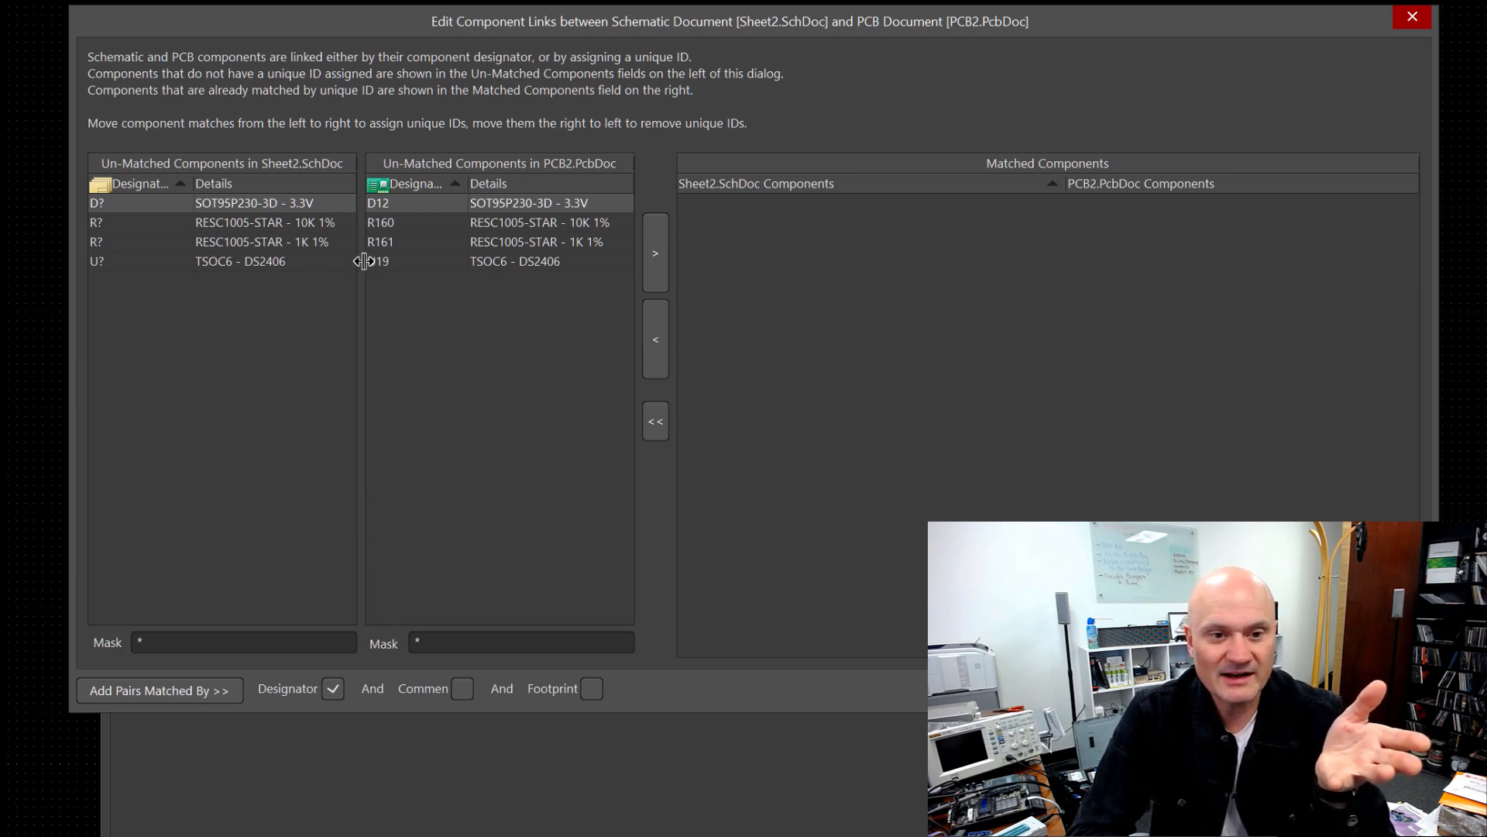
{"action": "left_click", "coordinate": [656, 253]}
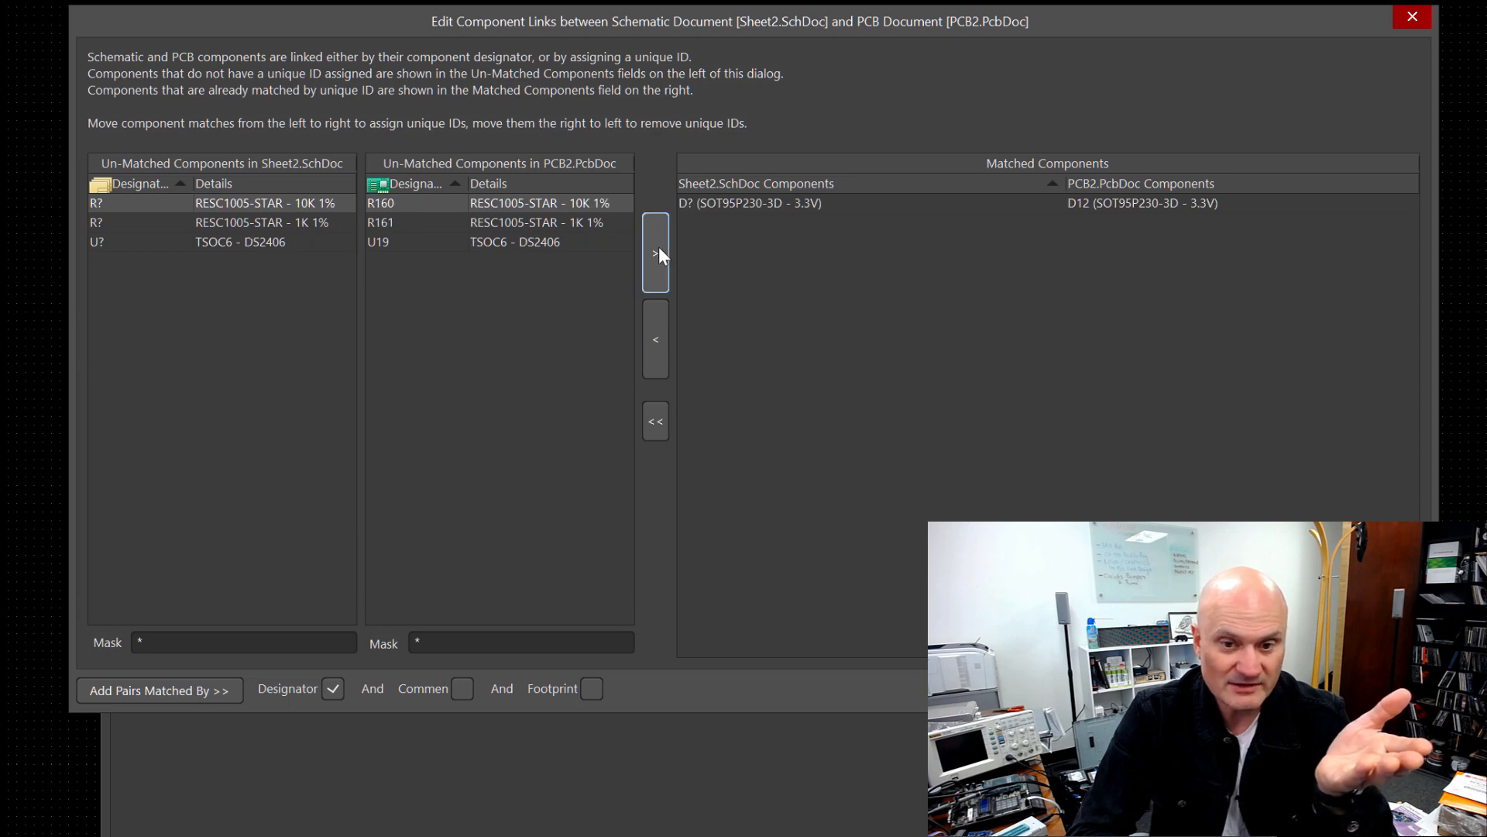
{"action": "left_click", "coordinate": [645, 248]}
{"action": "left_click", "coordinate": [645, 248]}
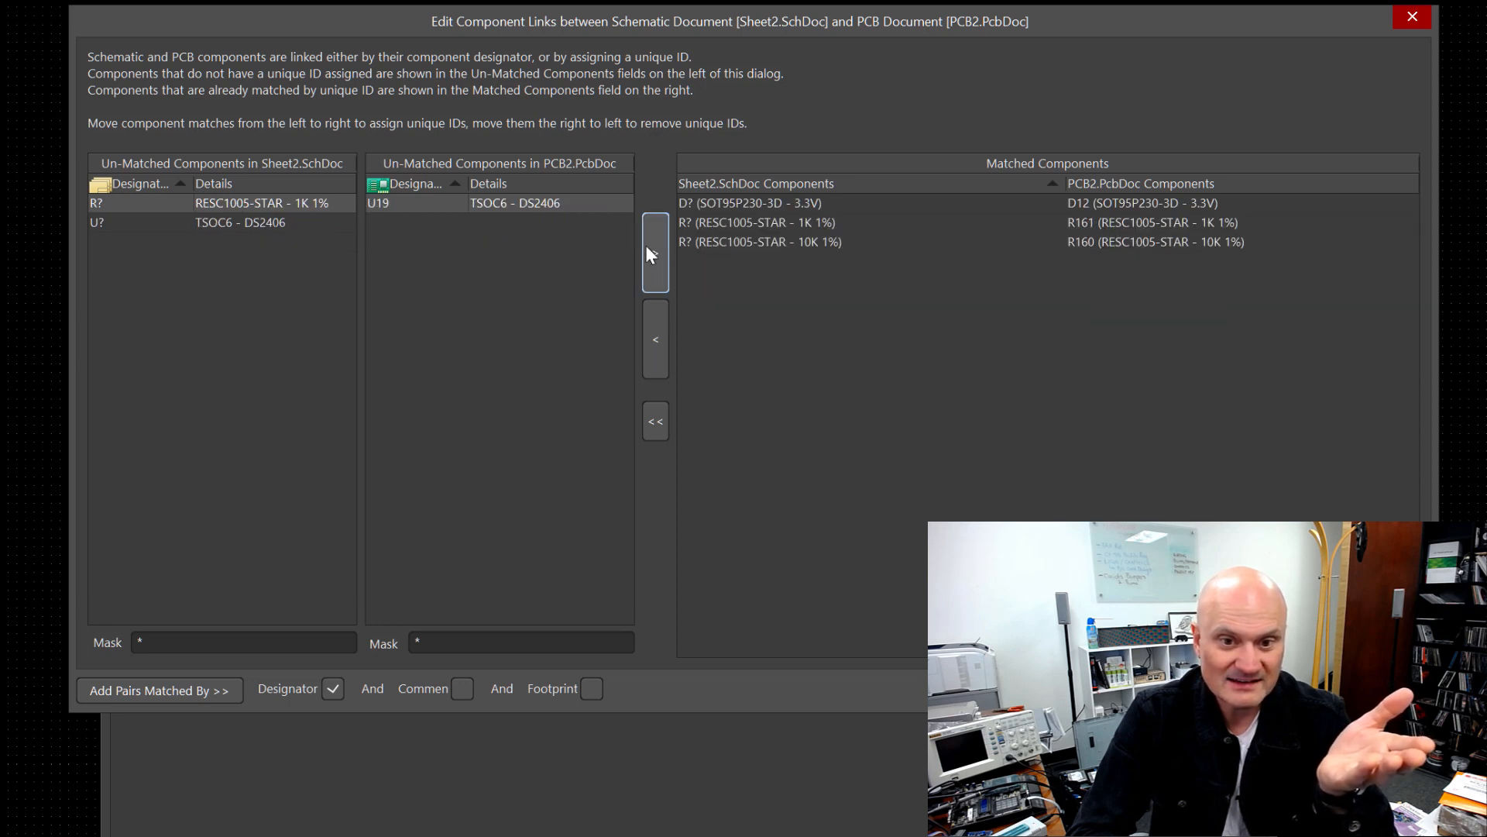
{"action": "left_click", "coordinate": [646, 247]}
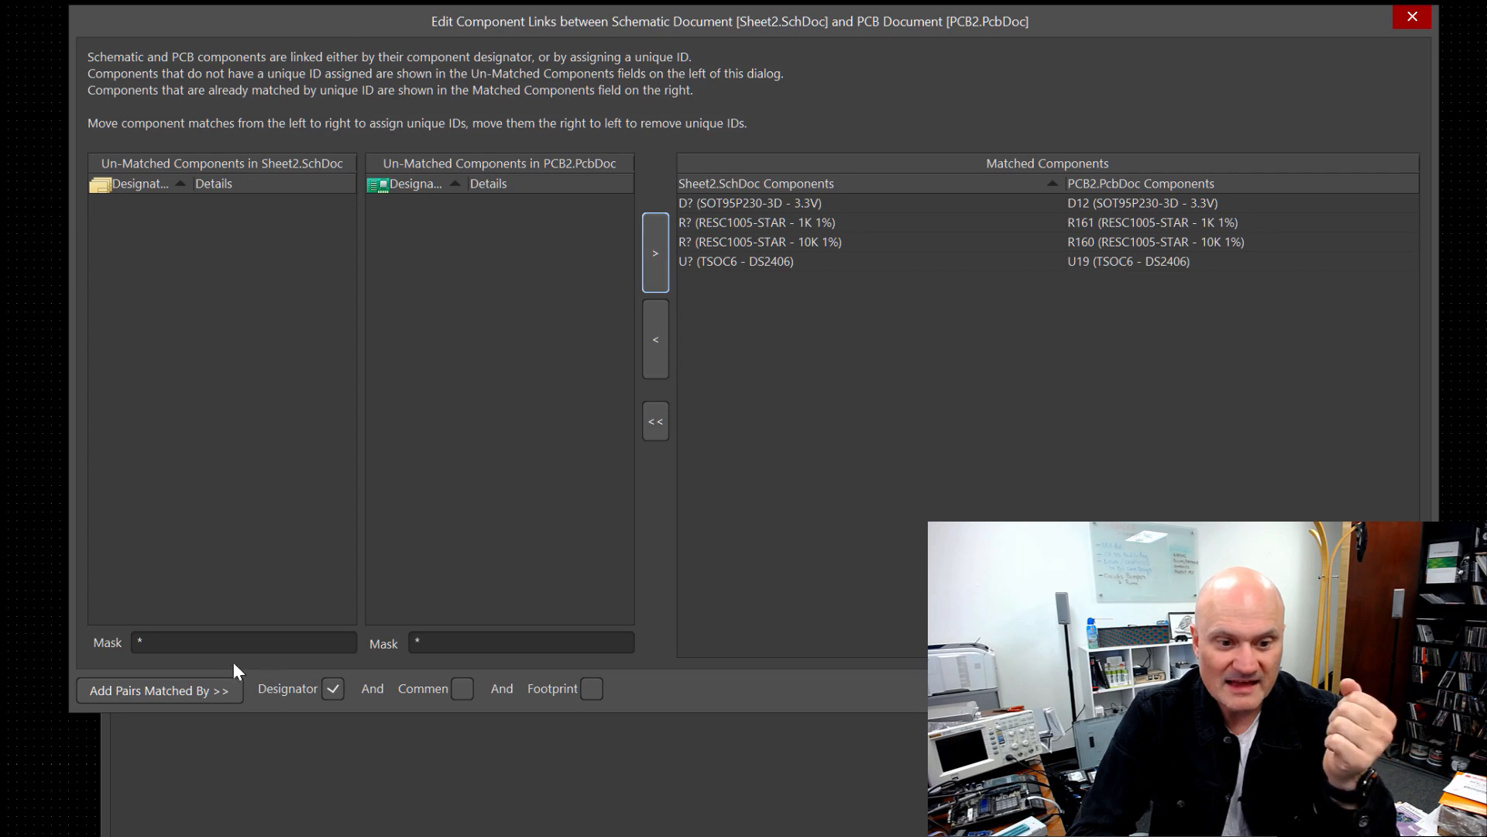
{"action": "left_click", "coordinate": [1282, 690]}
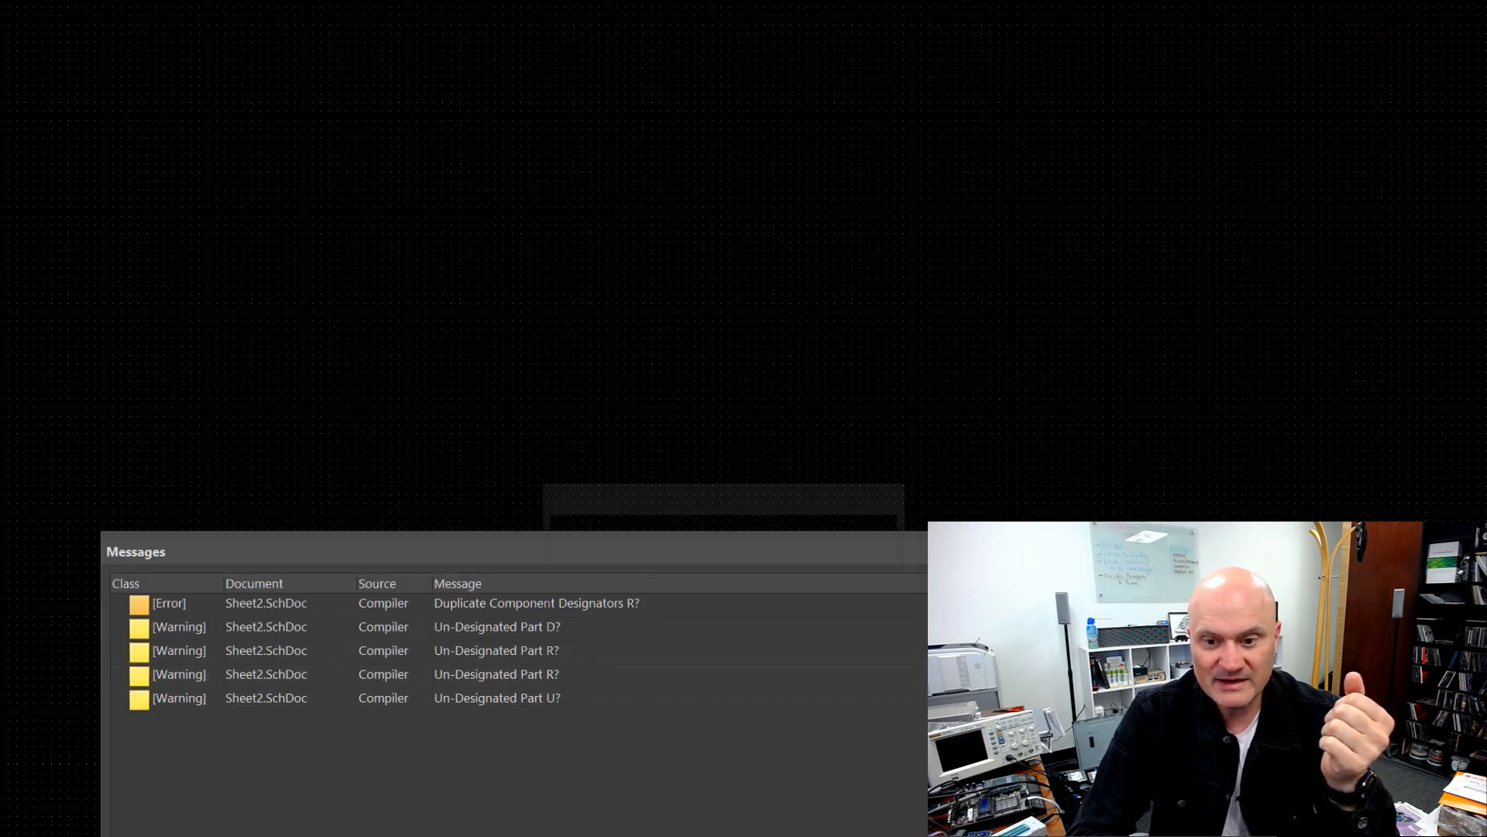
{"action": "left_click", "coordinate": [876, 640]}
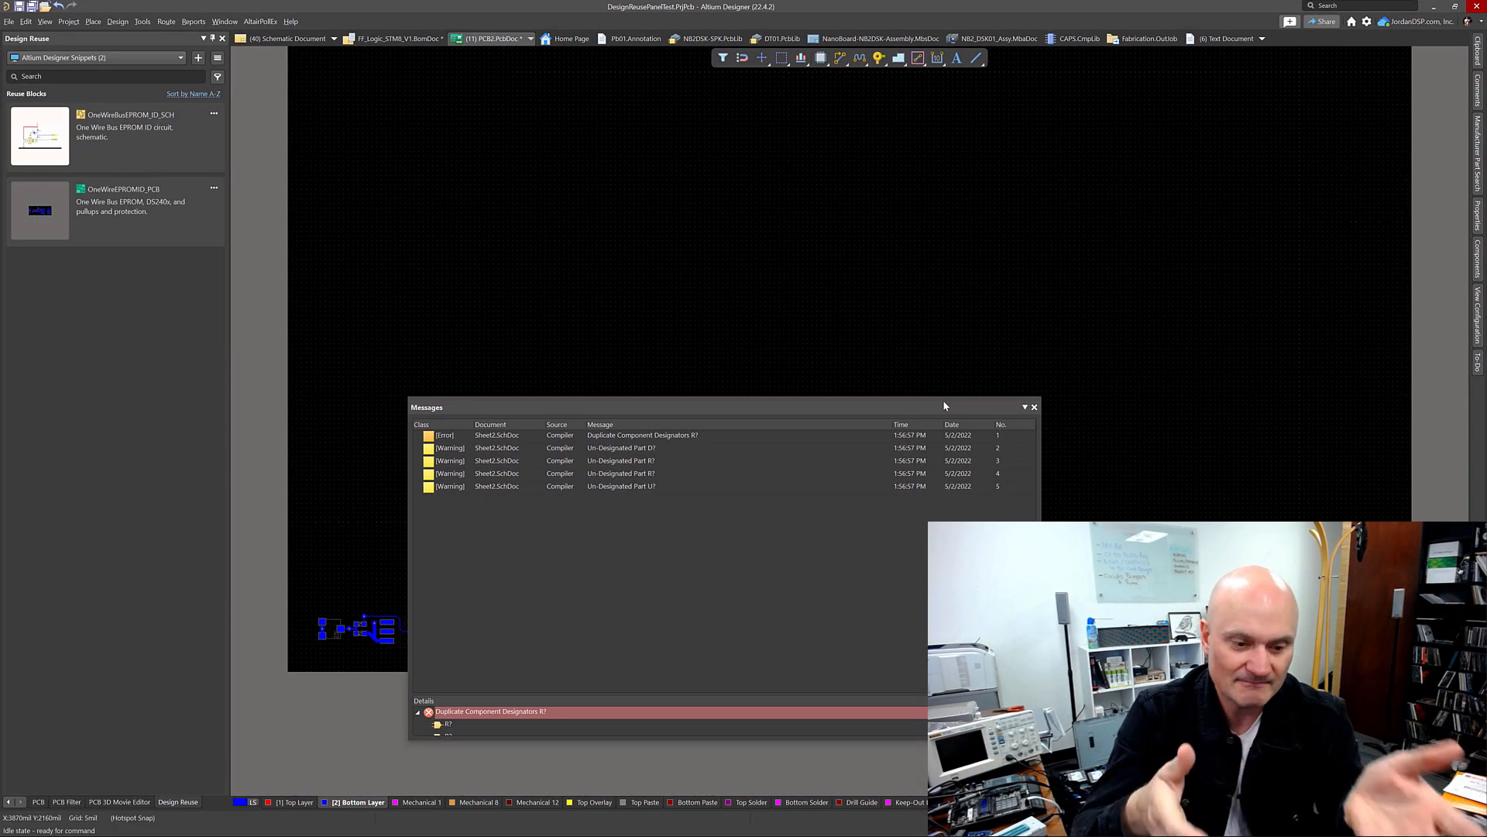
{"action": "left_click", "coordinate": [1034, 408]}
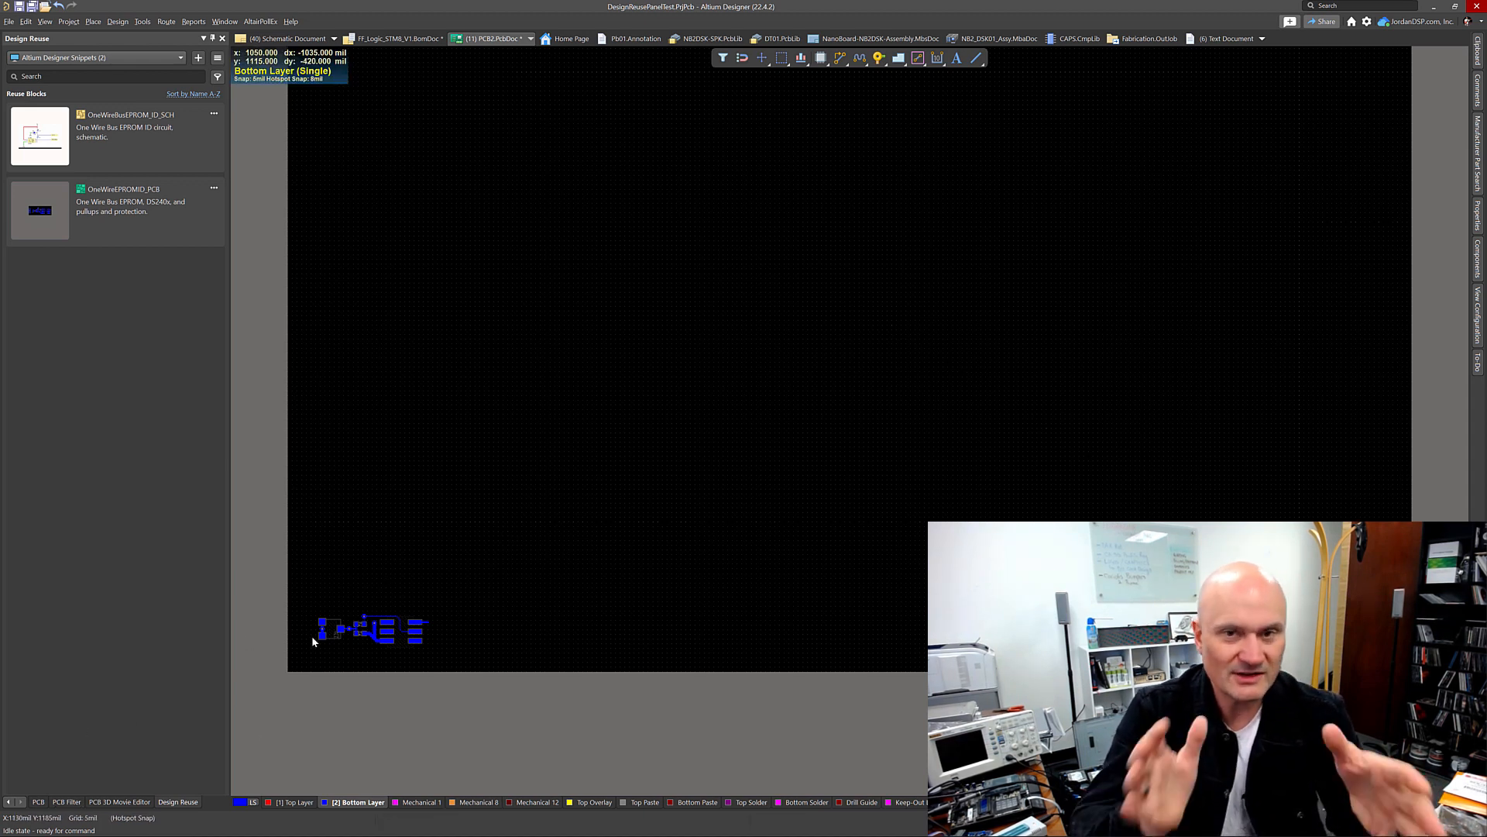
Step: Switch the Design Reuse panel to the Design Reuse Blocks folder on the workspace
{"action": "left_click", "coordinate": [130, 59]}
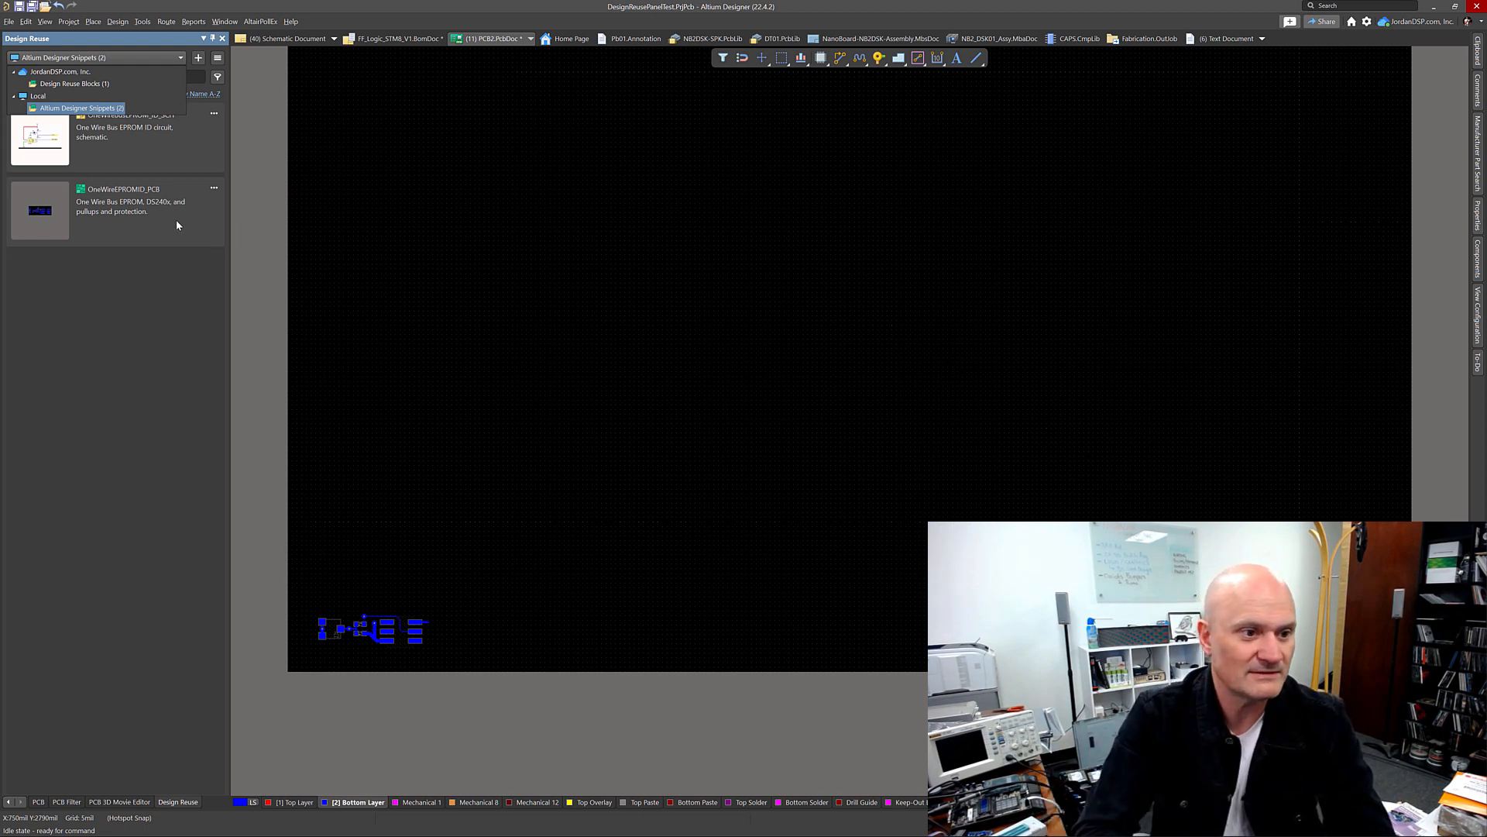
{"action": "left_click", "coordinate": [153, 475]}
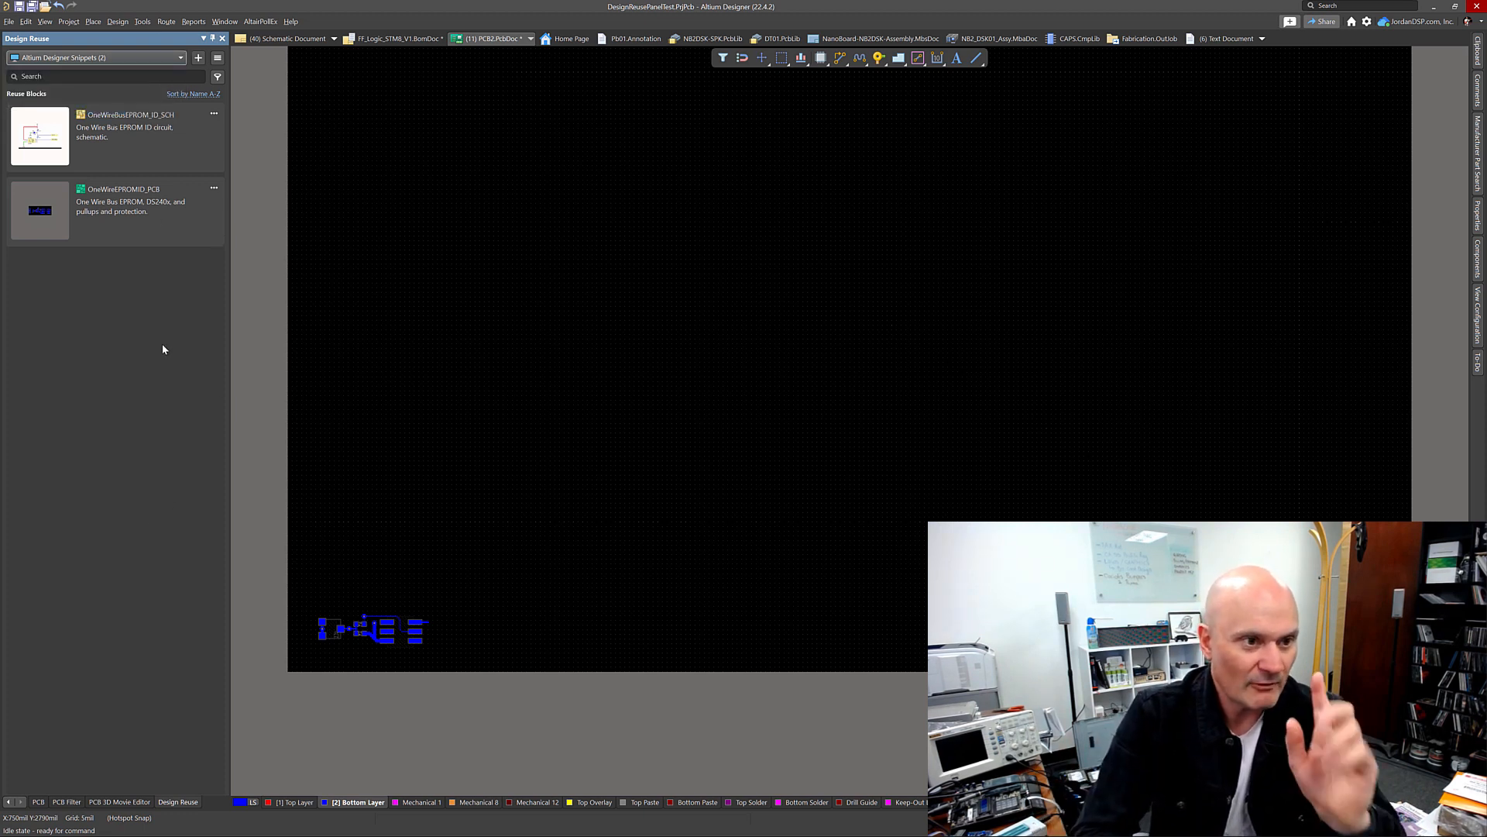
{"action": "left_click", "coordinate": [143, 58]}
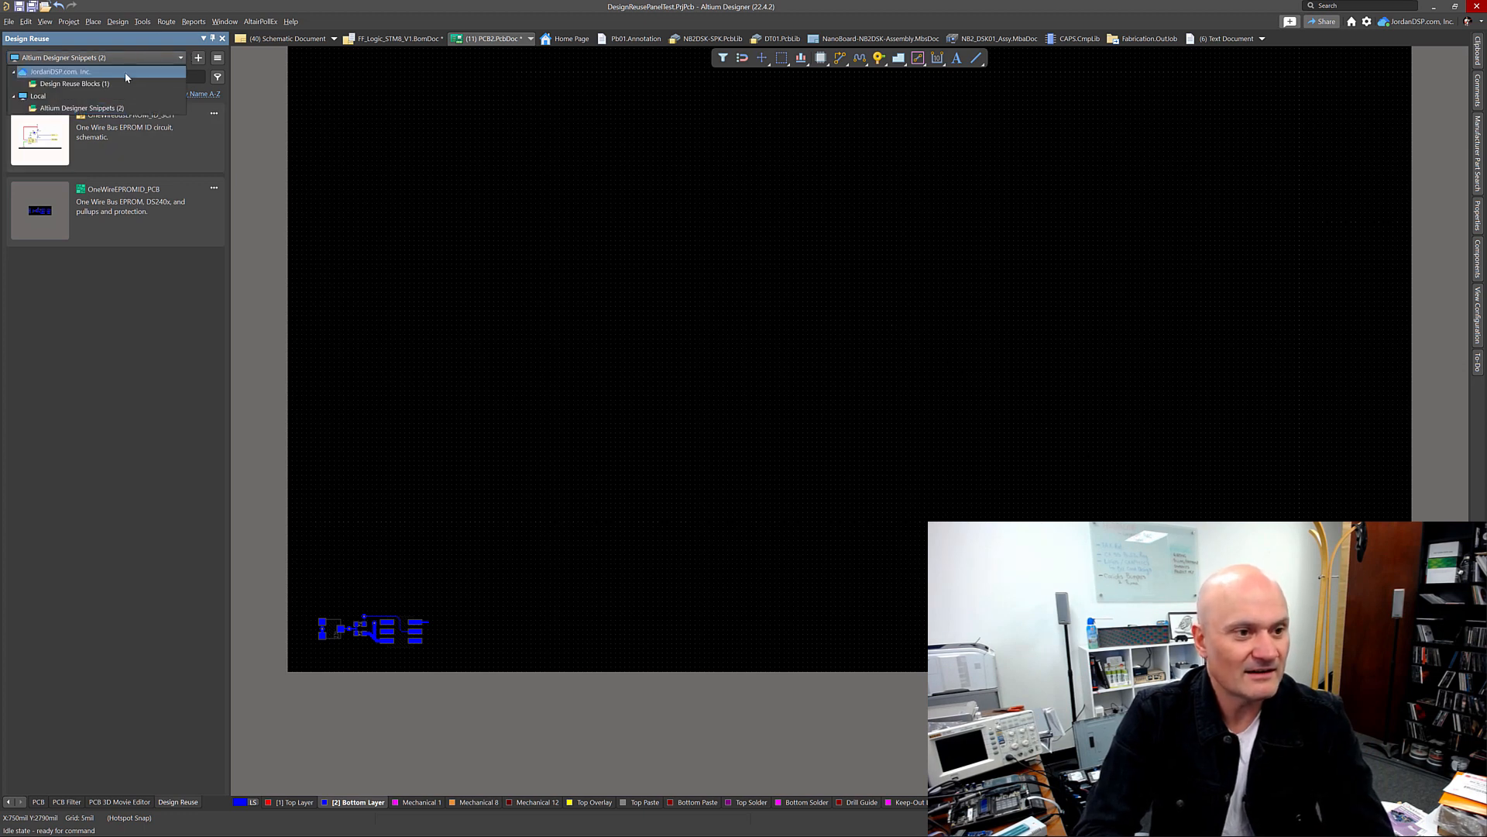
{"action": "left_click", "coordinate": [81, 85]}
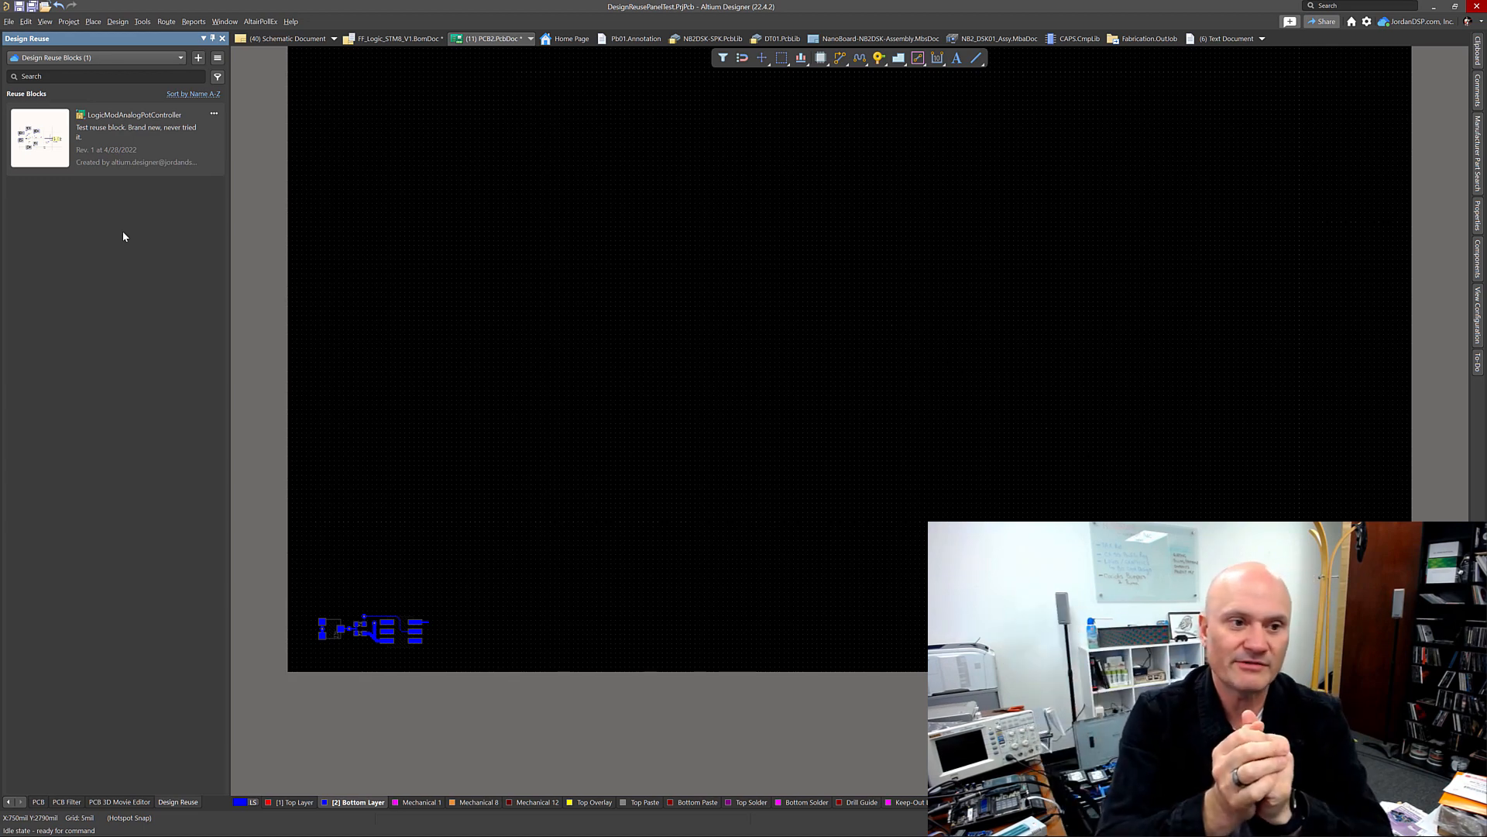
{"action": "mouse_move", "coordinate": [123, 156]}
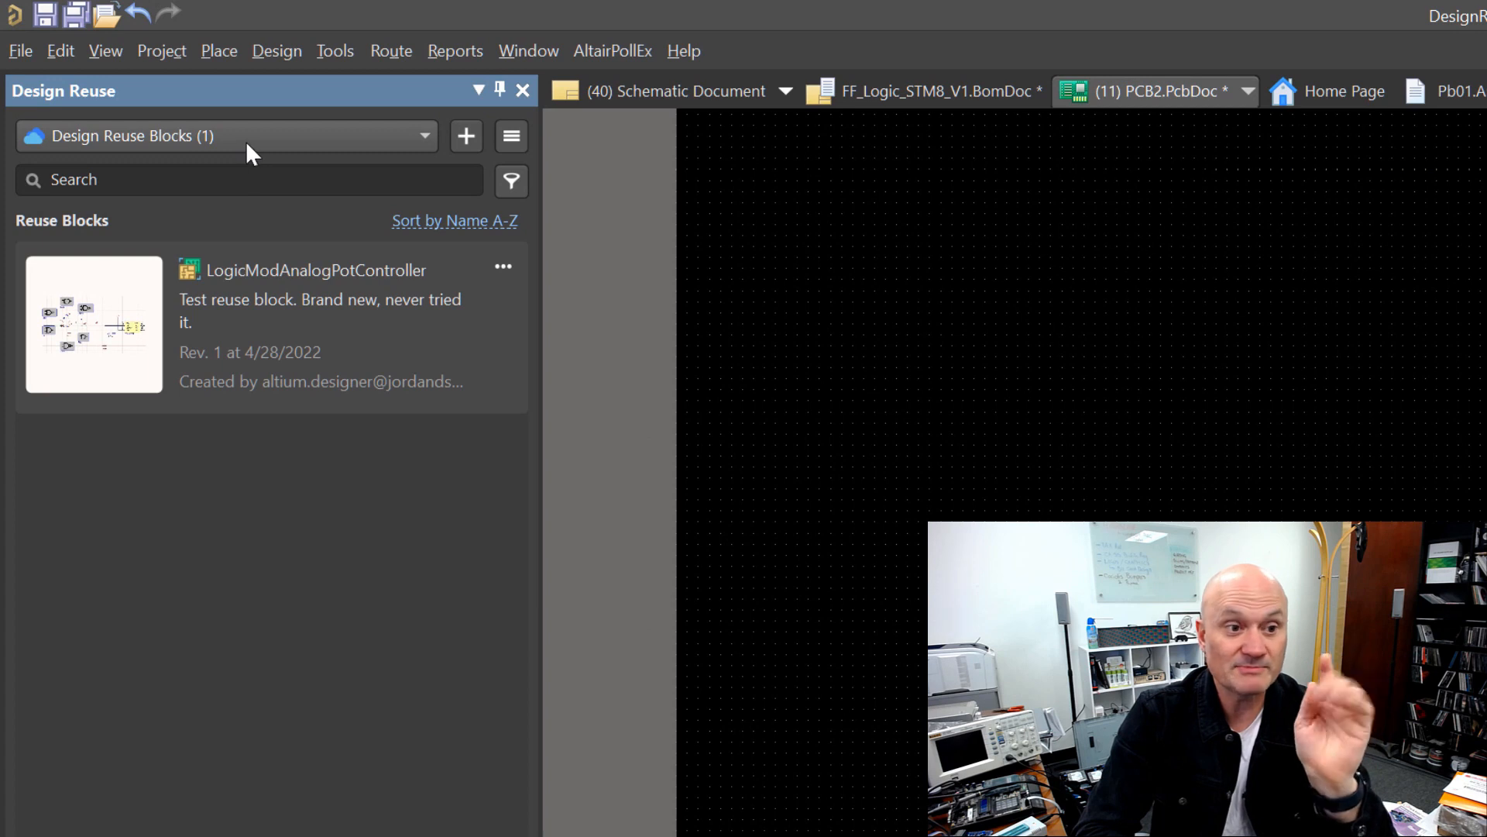
{"action": "mouse_move", "coordinate": [343, 376]}
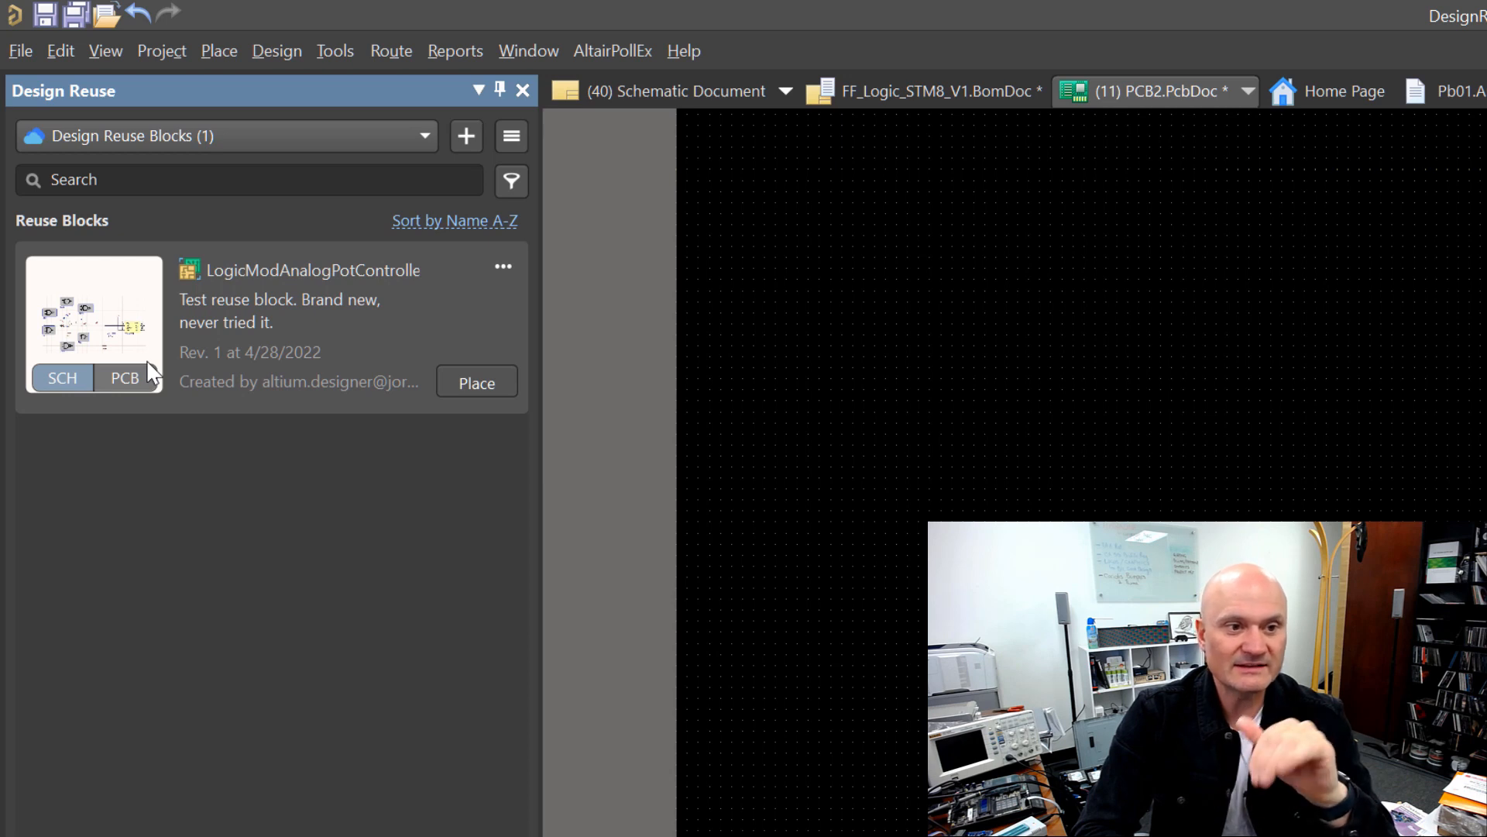
Step: Open the PCB document of the New Reuse Block project from the Projects panel
{"action": "left_click", "coordinate": [686, 93]}
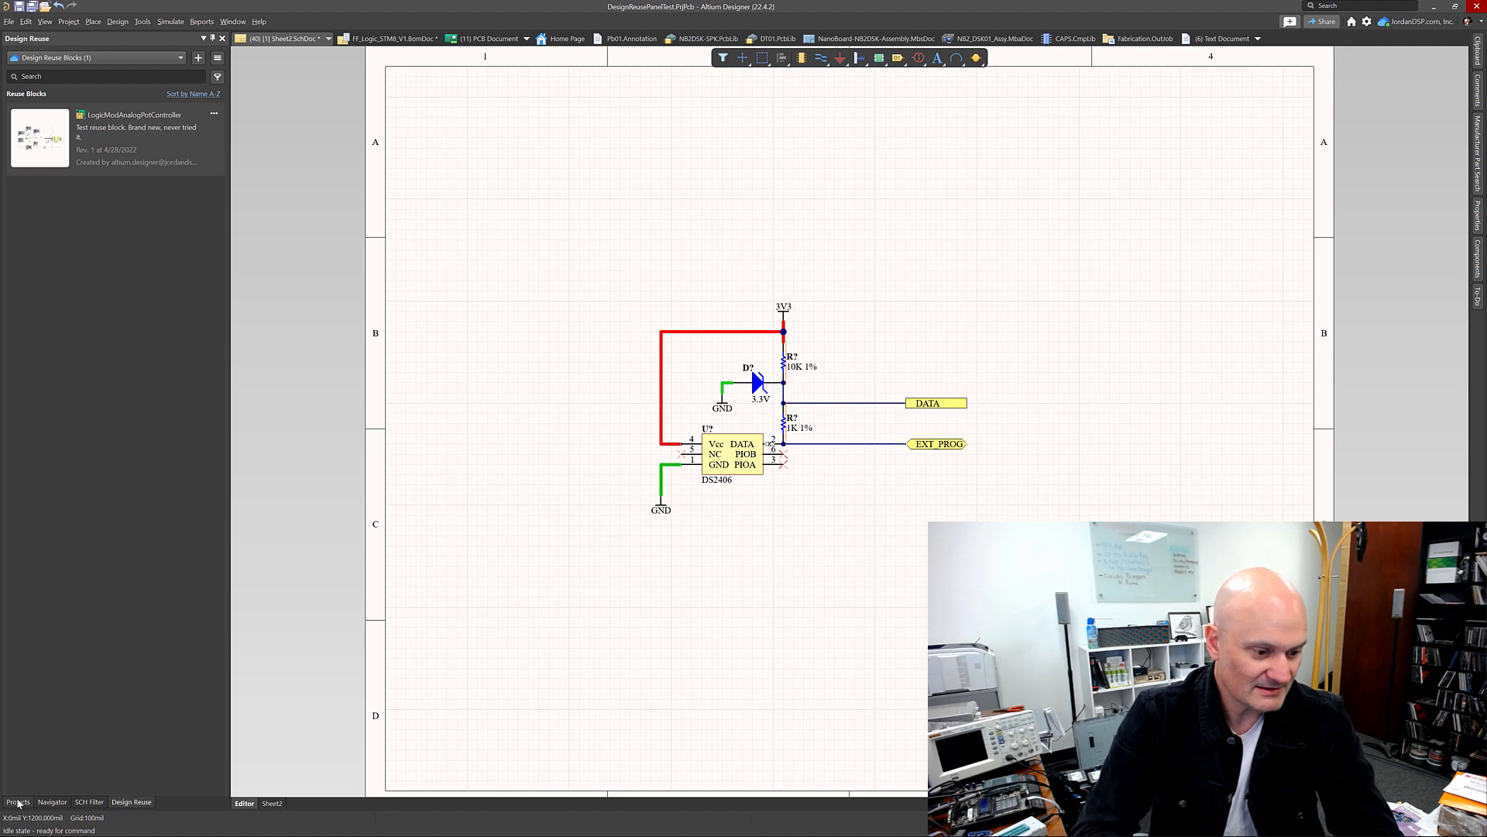
{"action": "left_click", "coordinate": [20, 802]}
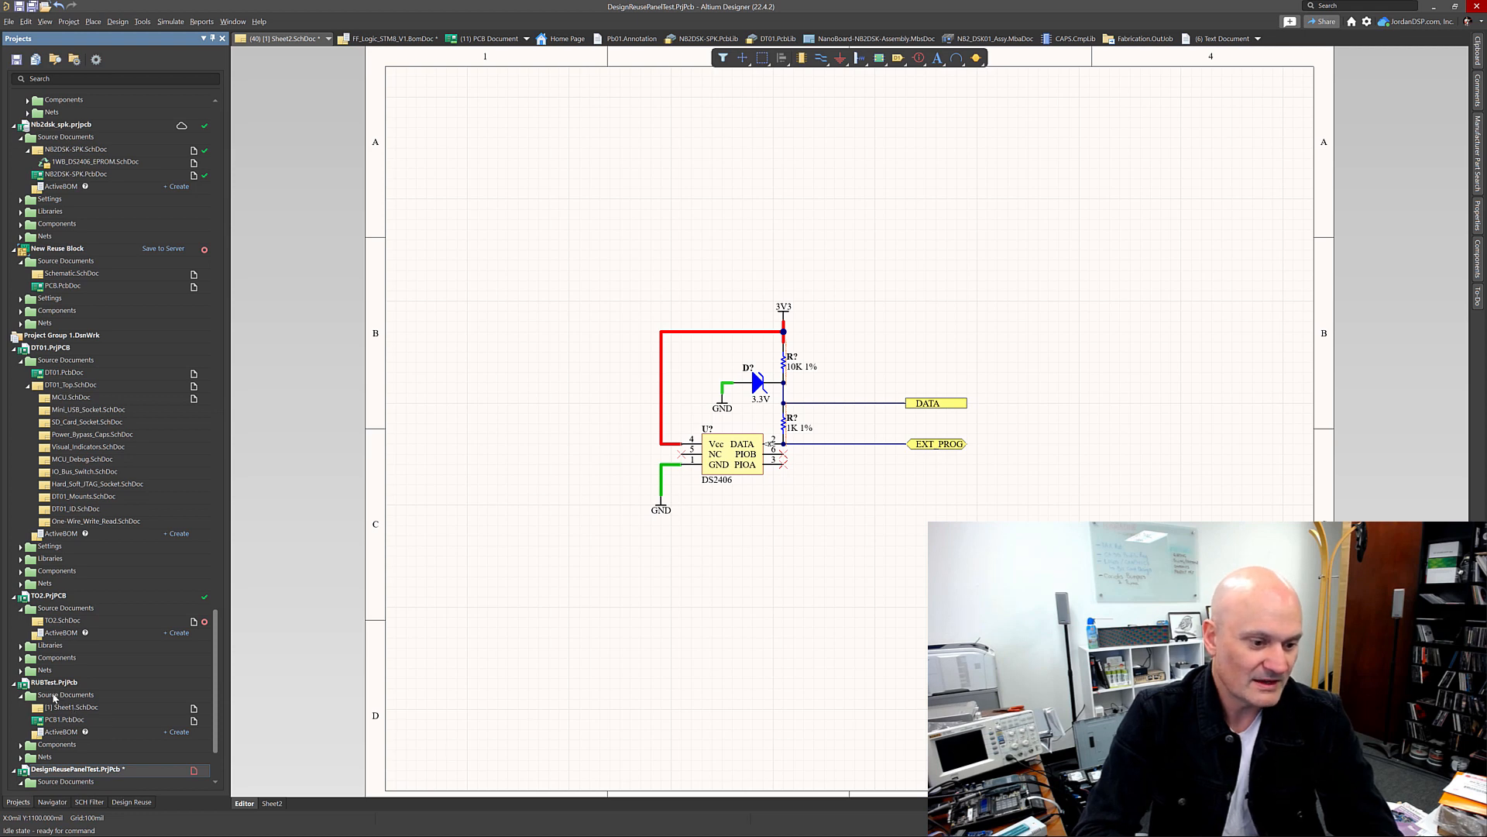
{"action": "scroll", "coordinate": [64, 707], "scroll_direction": "down", "scroll_amount": 2}
{"action": "scroll", "coordinate": [66, 713], "scroll_direction": "down", "scroll_amount": 2}
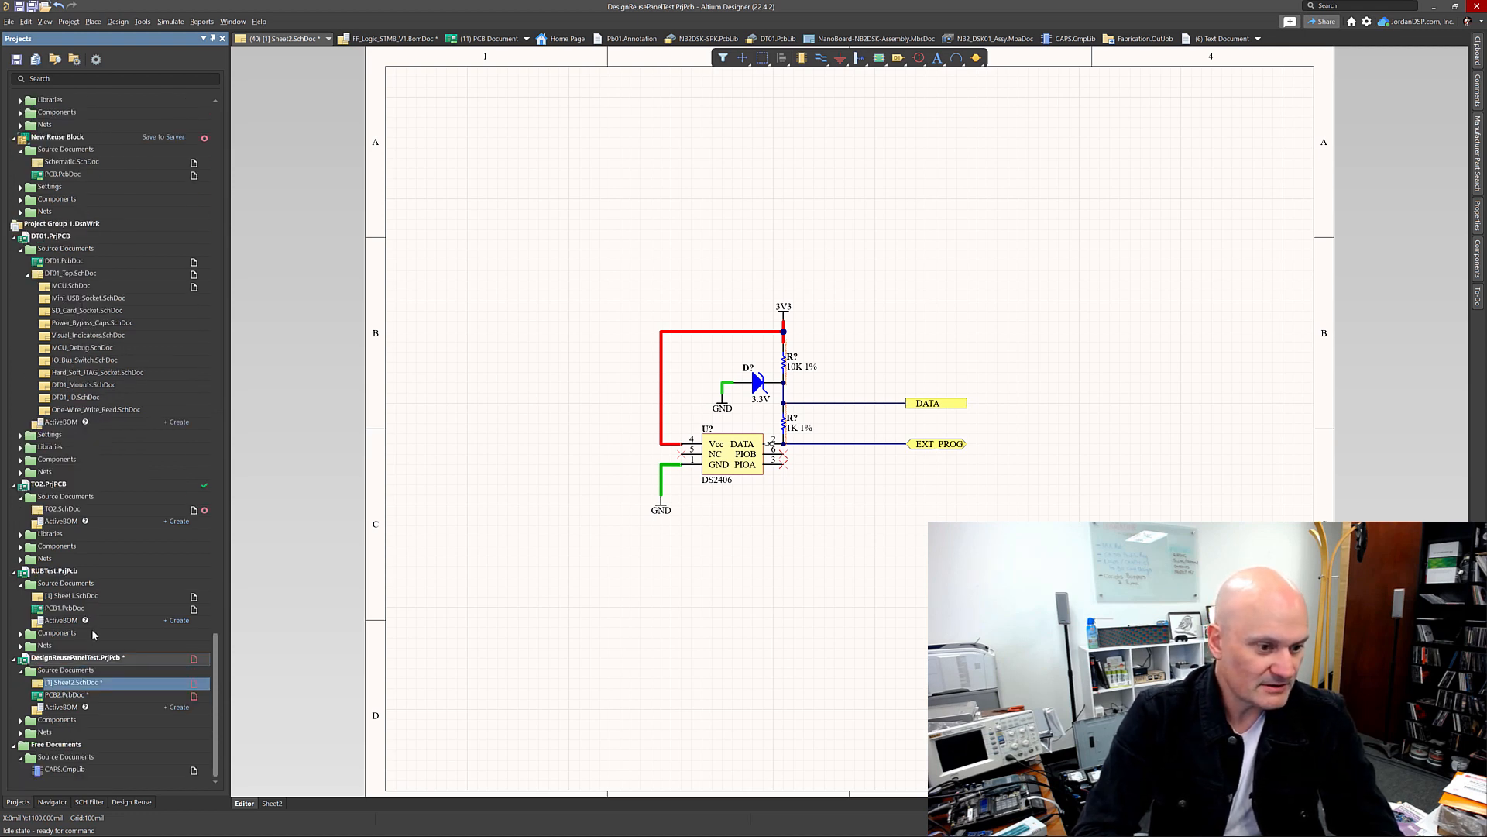
{"action": "scroll", "coordinate": [93, 634], "scroll_direction": "up", "scroll_amount": 5}
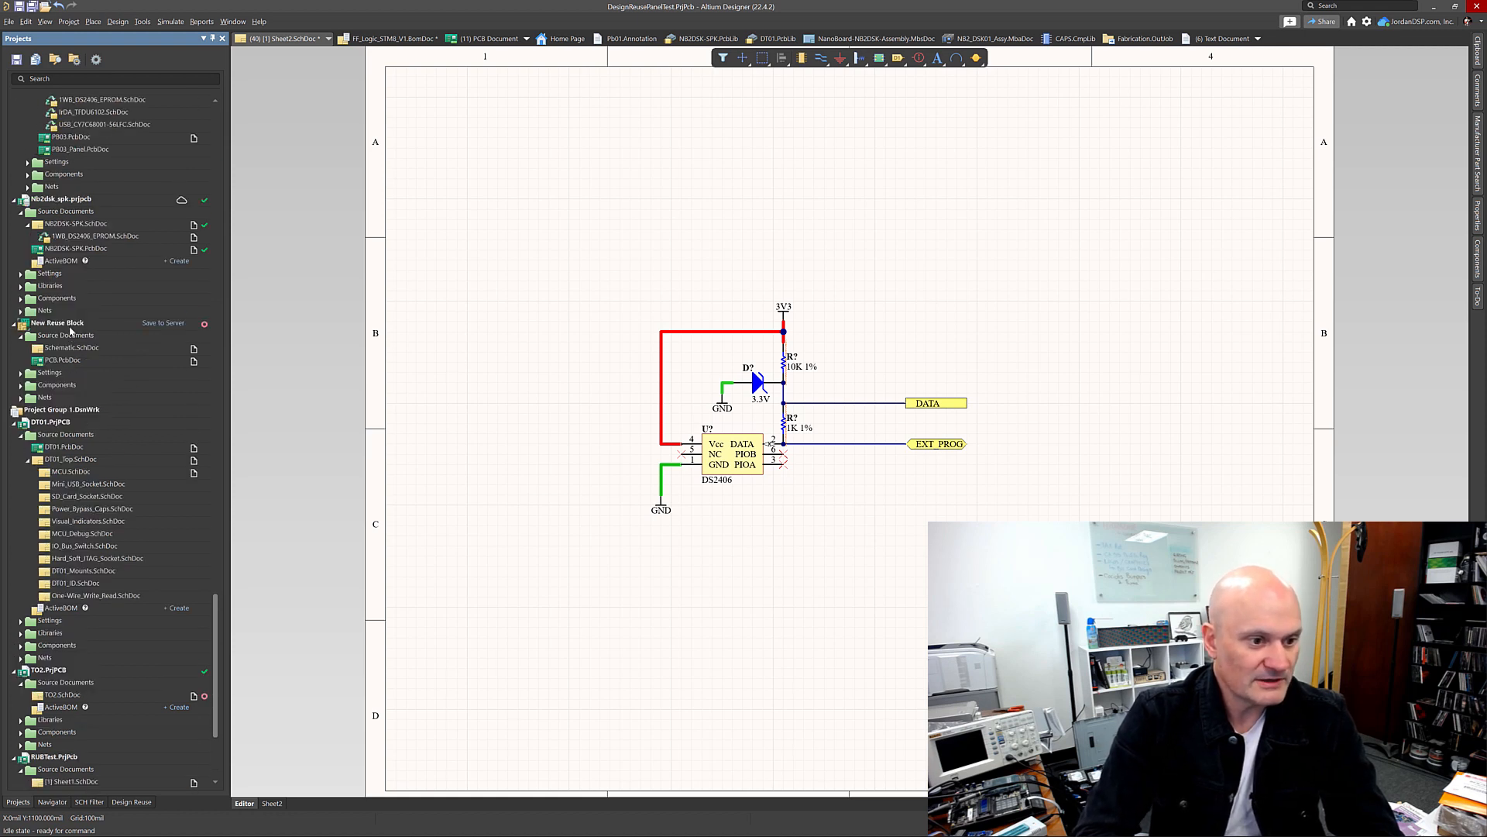
{"action": "left_click", "coordinate": [70, 348]}
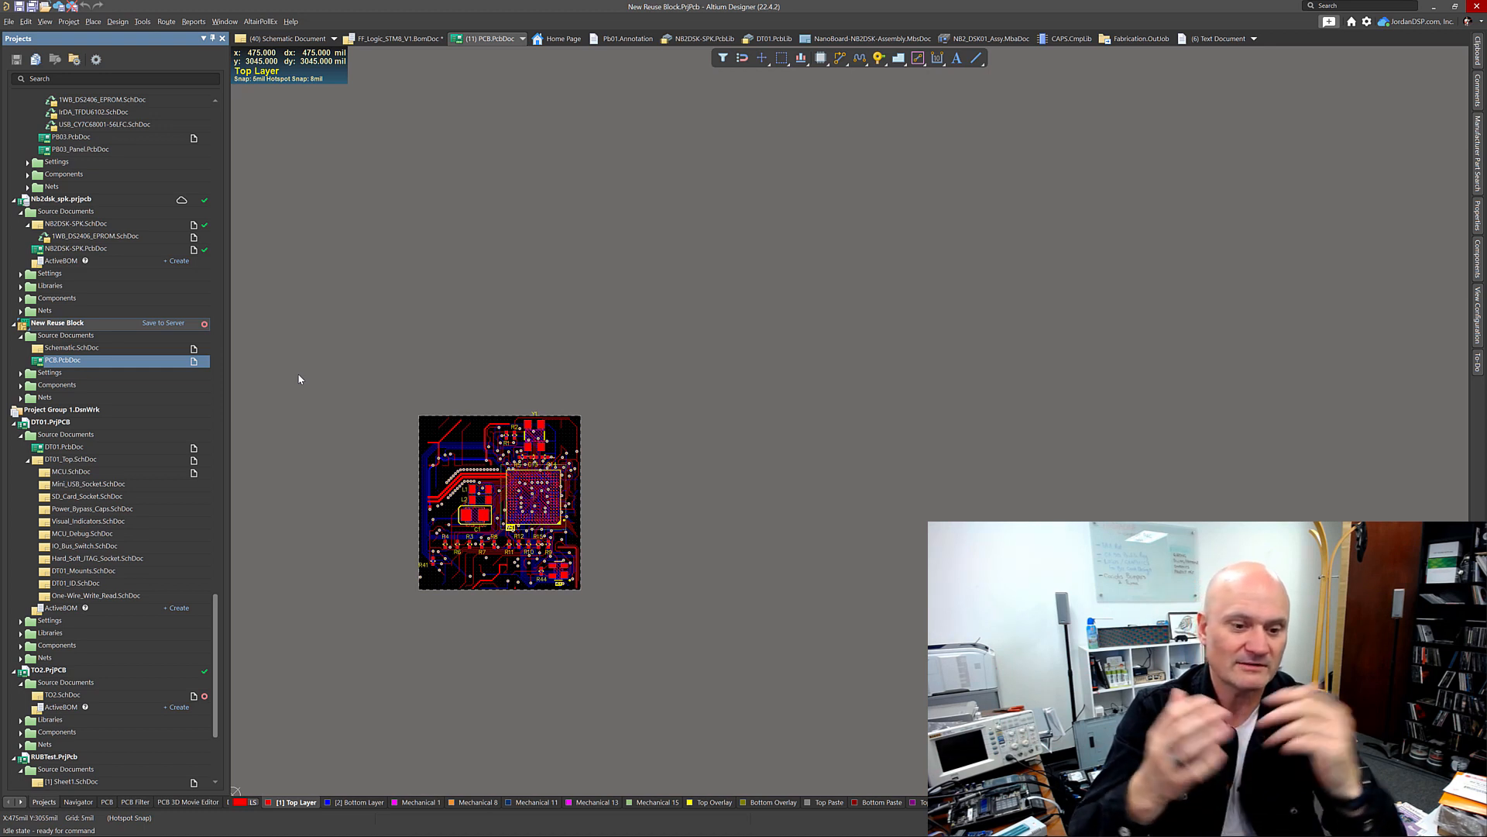
Step: Save the New Reuse Block PCB document as a reuse block, confirming the save
{"action": "left_click", "coordinate": [342, 419]}
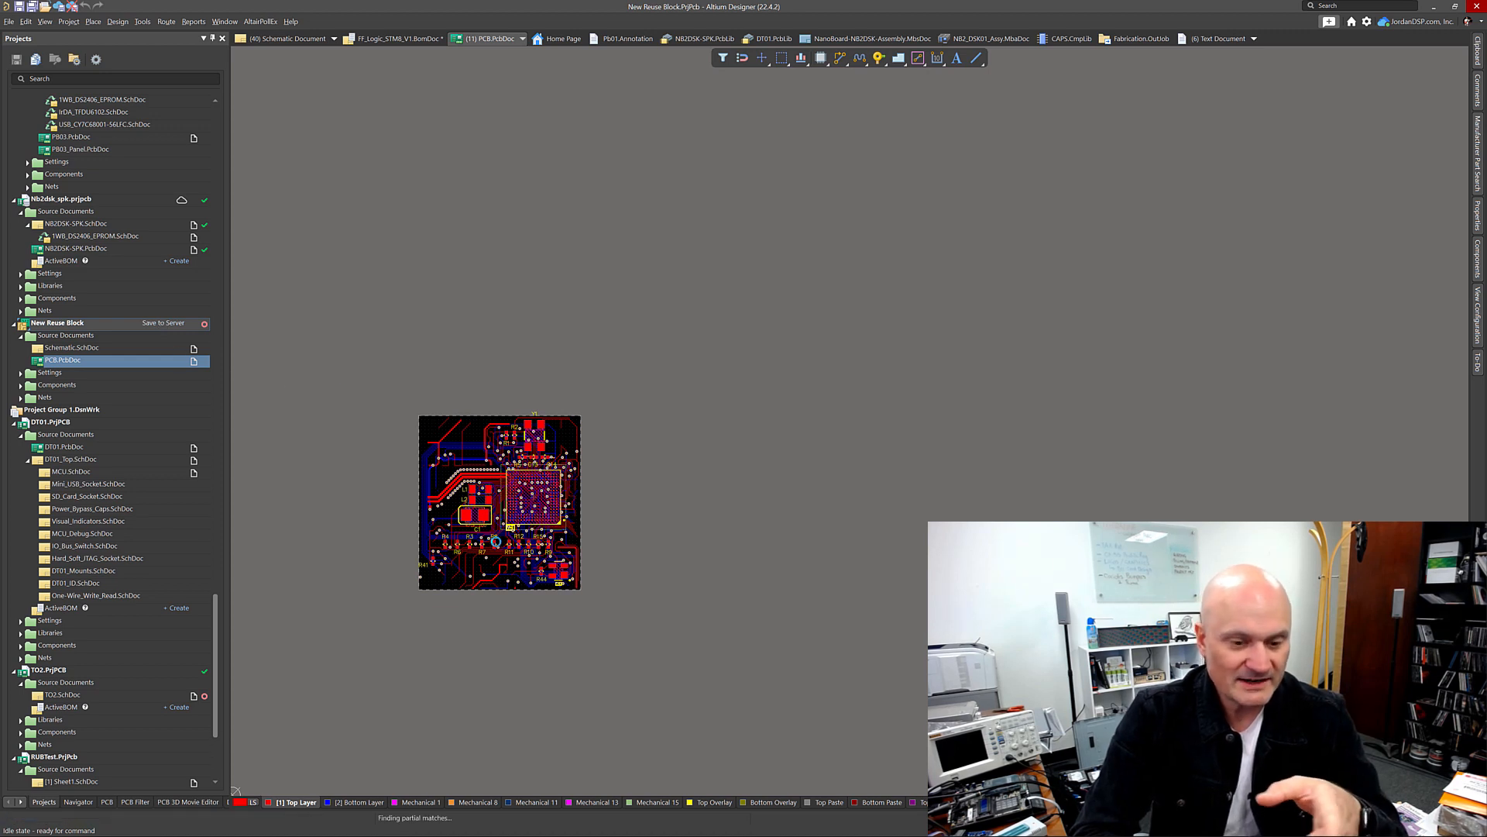
{"action": "key", "text": "ctrl+s"}
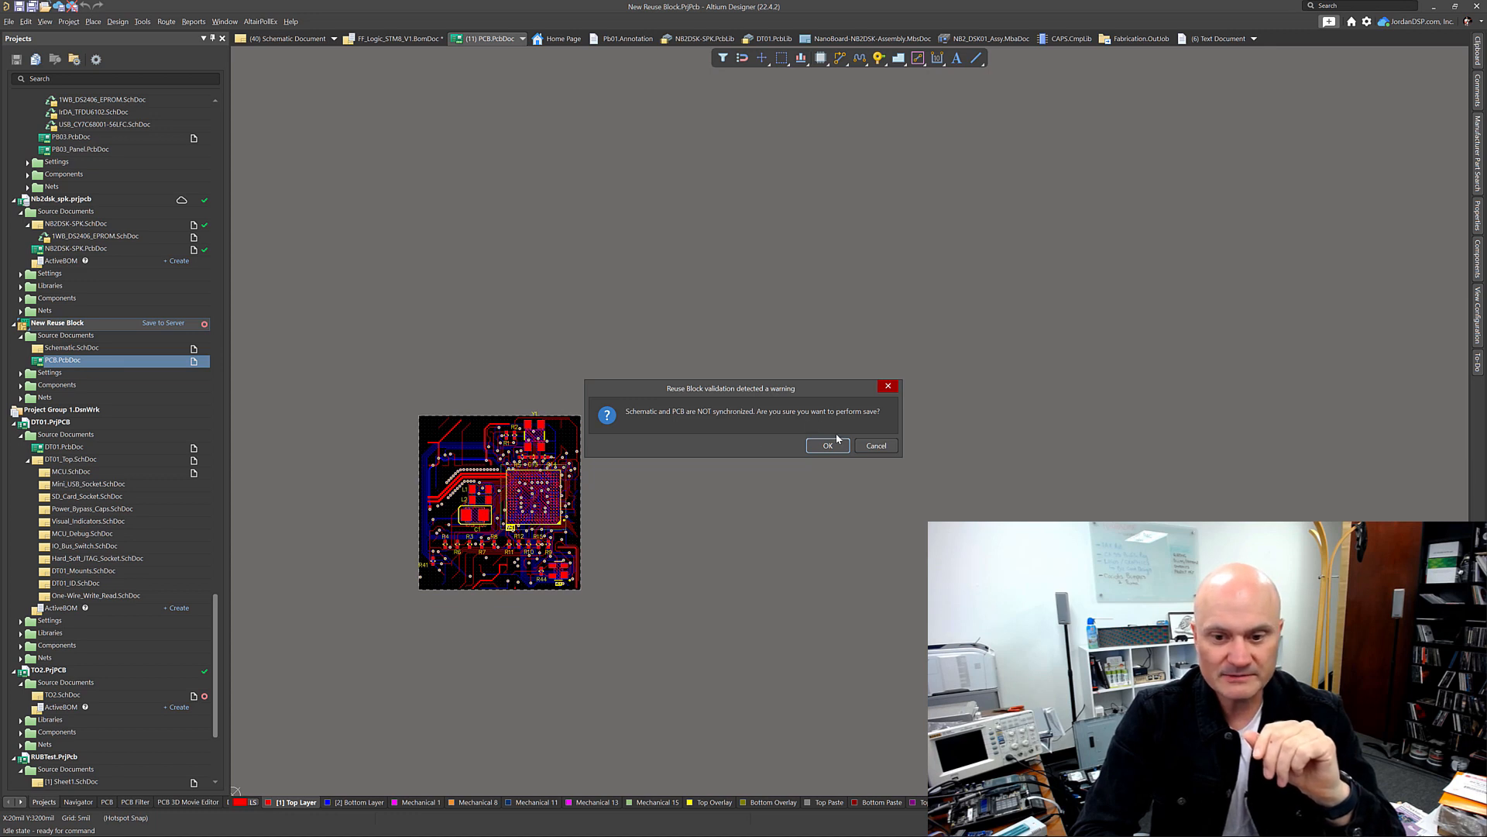
{"action": "left_click", "coordinate": [834, 448]}
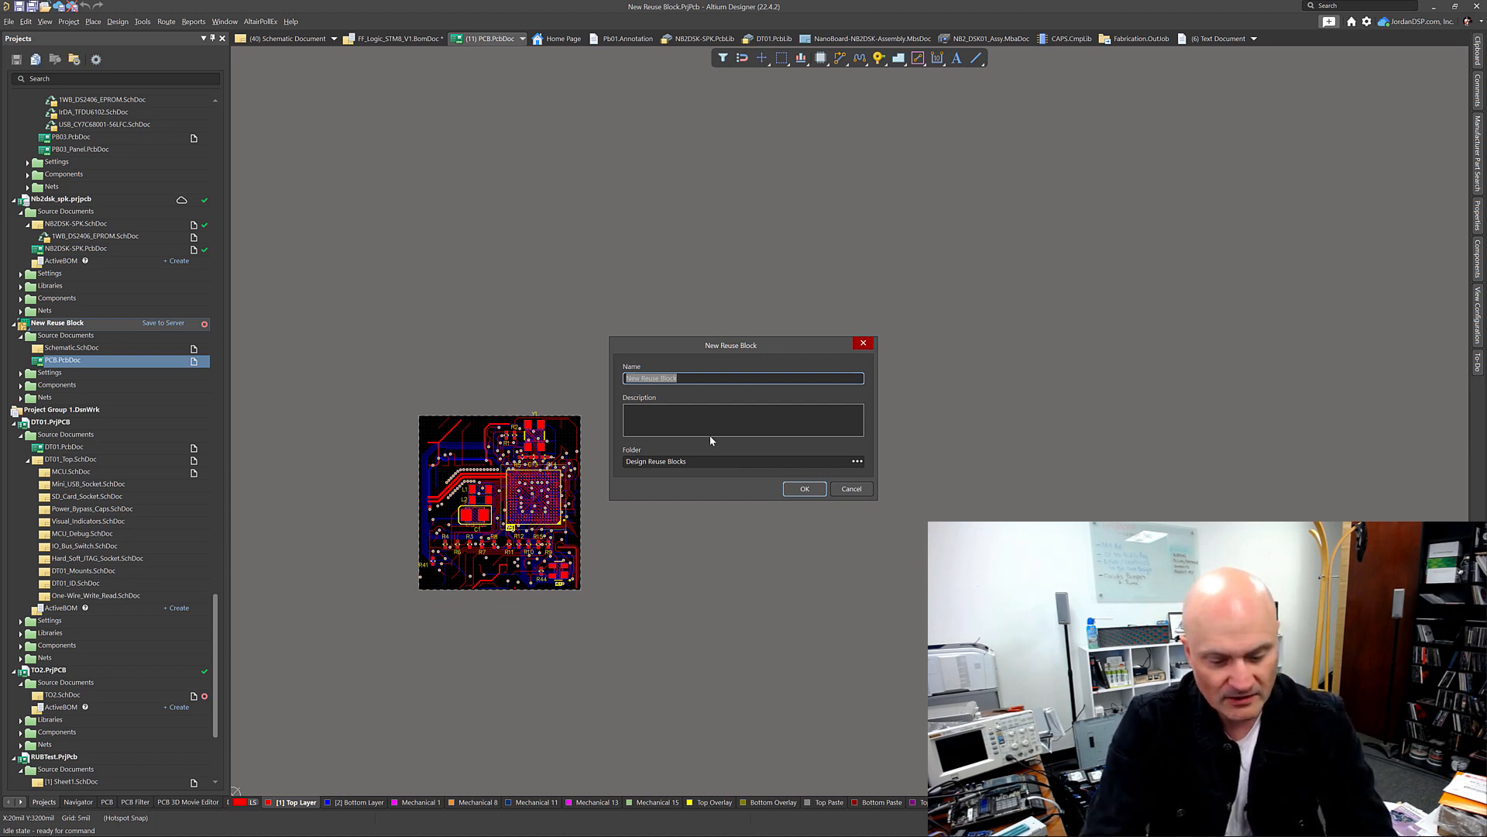
Step: Name the new reuse block USB2_LPC2888_JTAG
{"action": "type", "text": "USB2"}
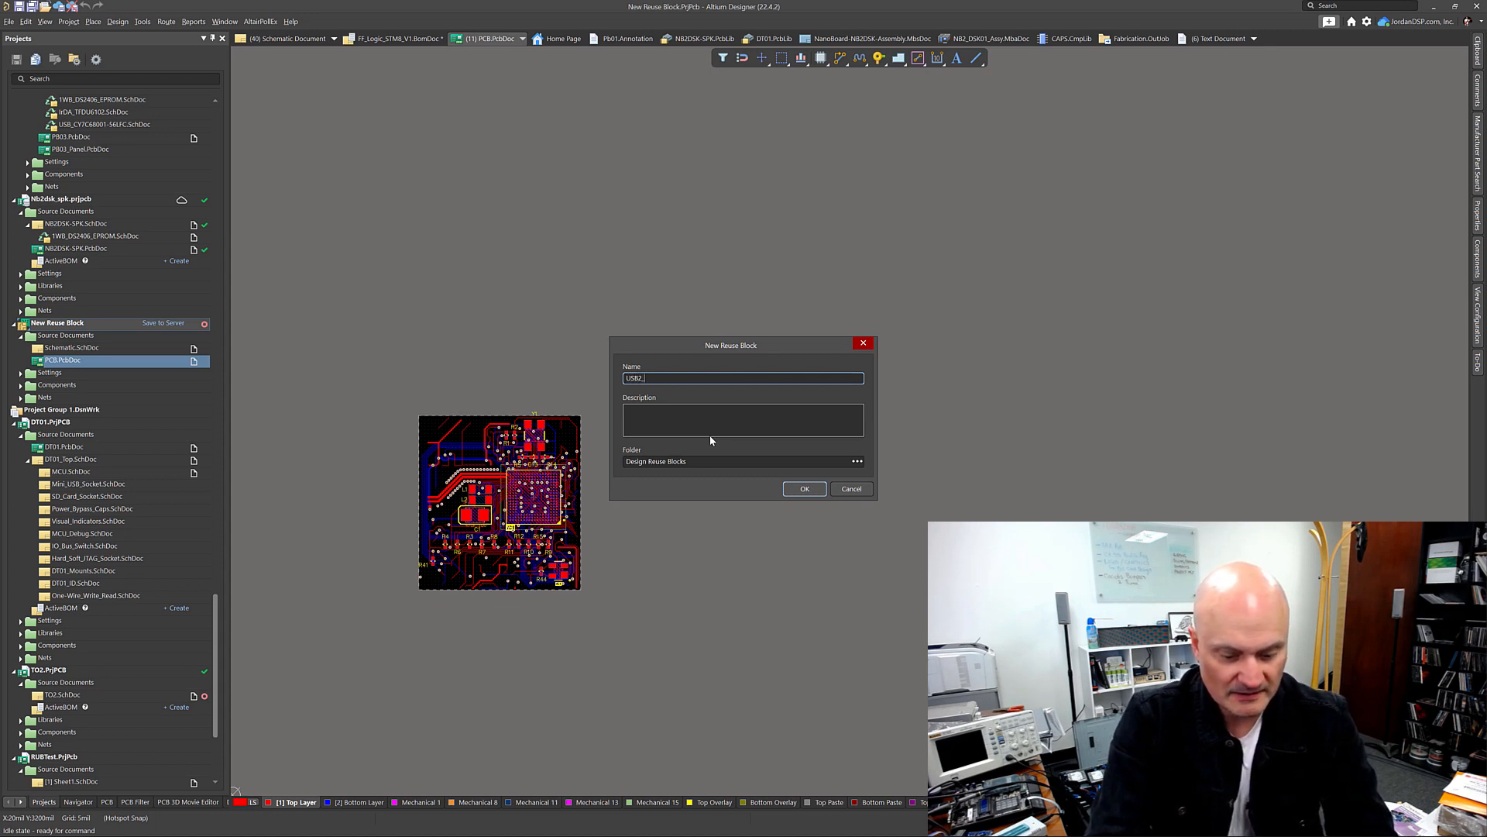
{"action": "type", "text": "_LPC"}
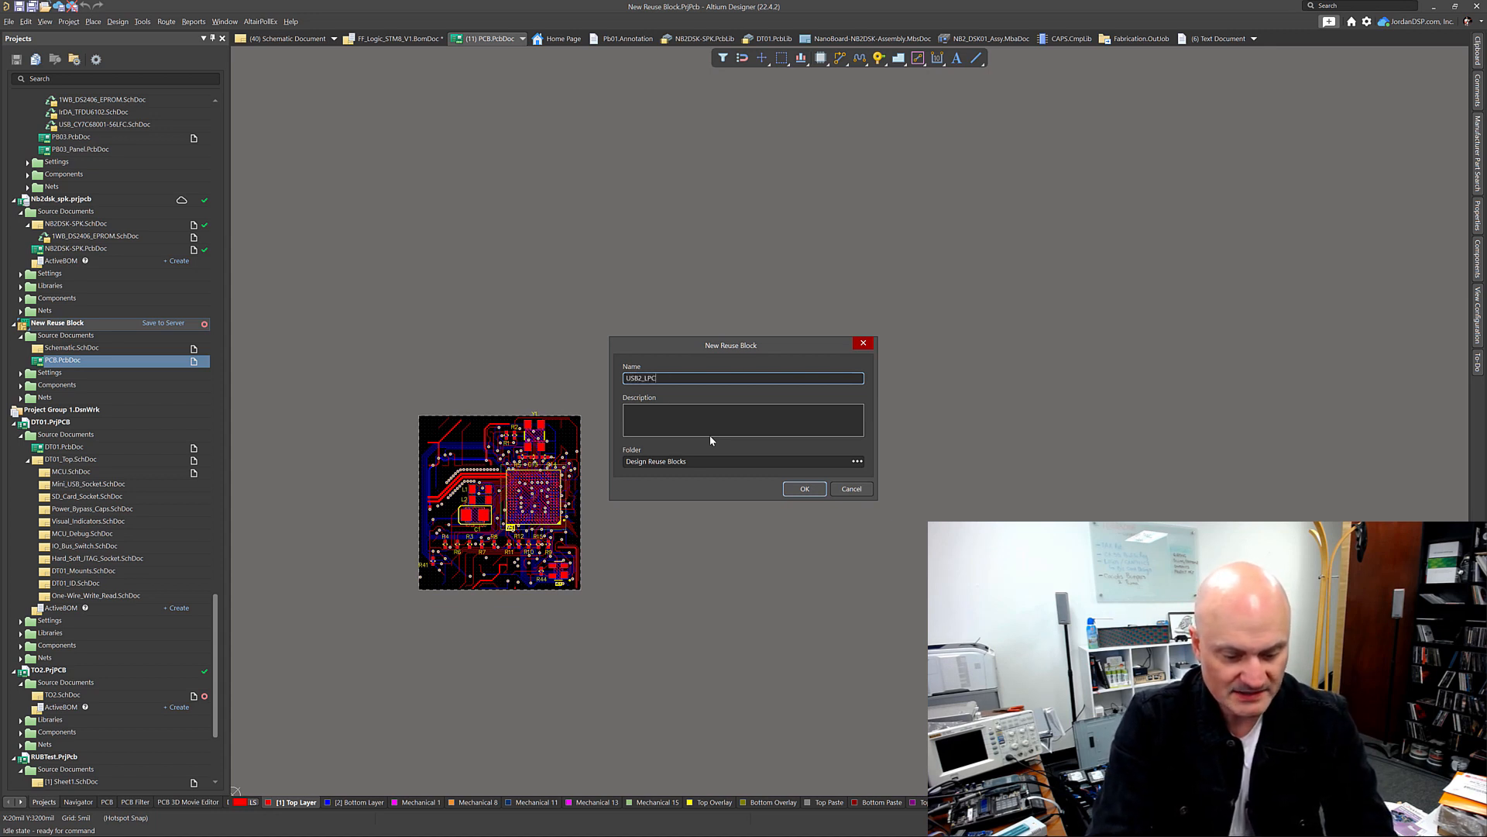
{"action": "type", "text": "2888"}
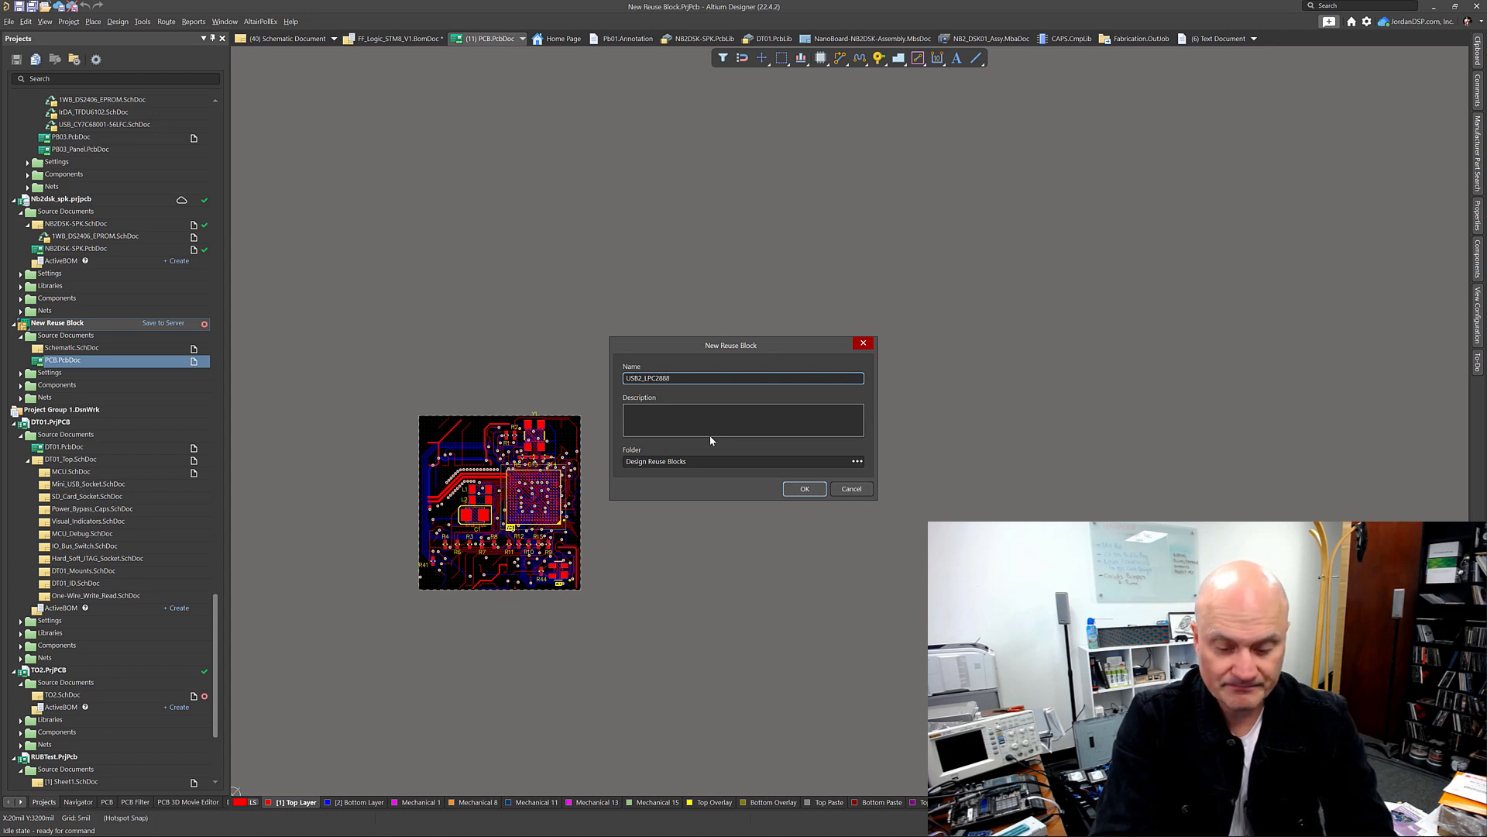
{"action": "type", "text": "_JTAGE"}
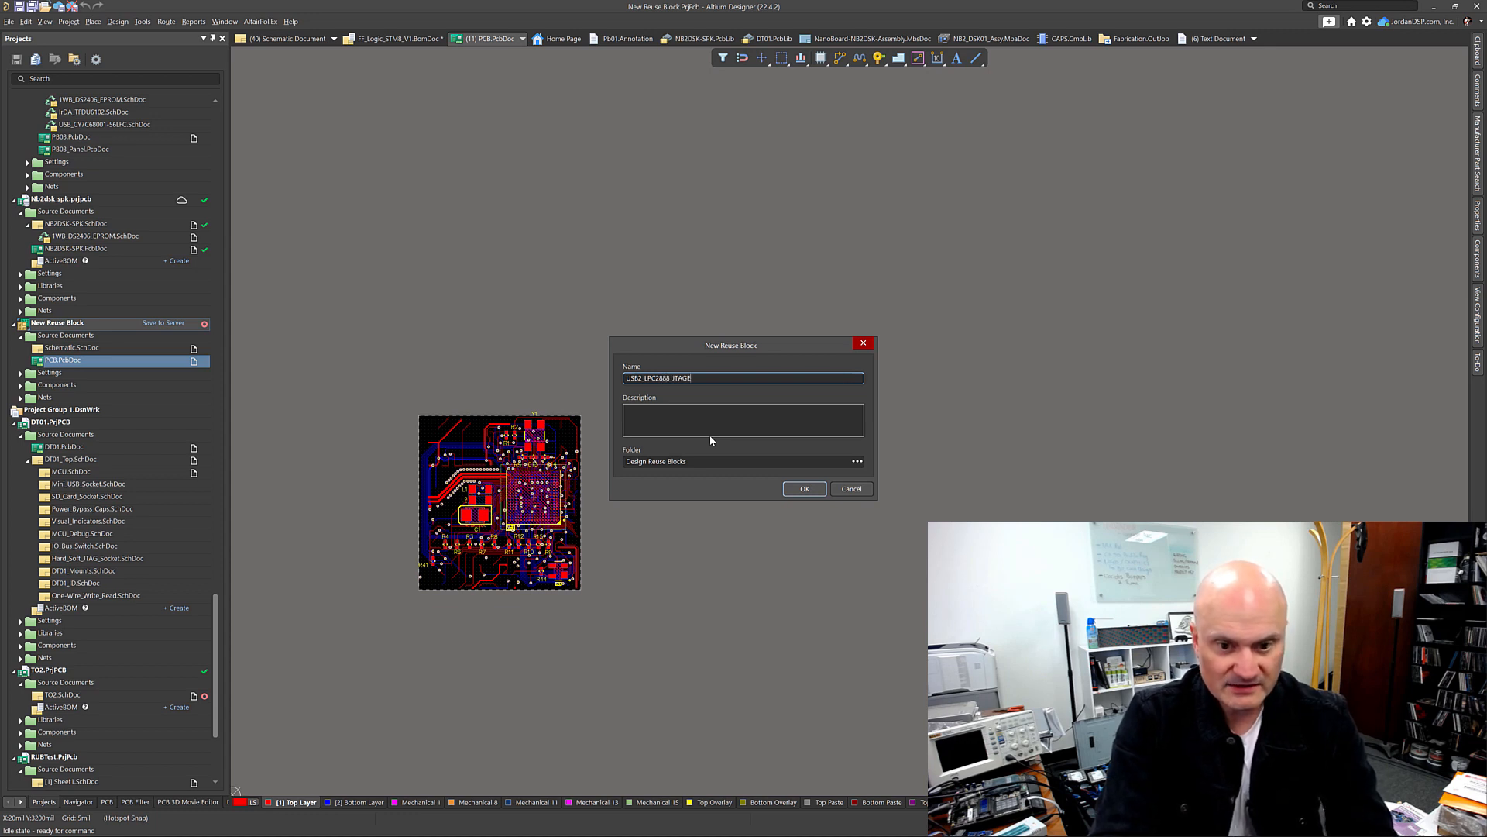
{"action": "key", "text": "BackSpace"}
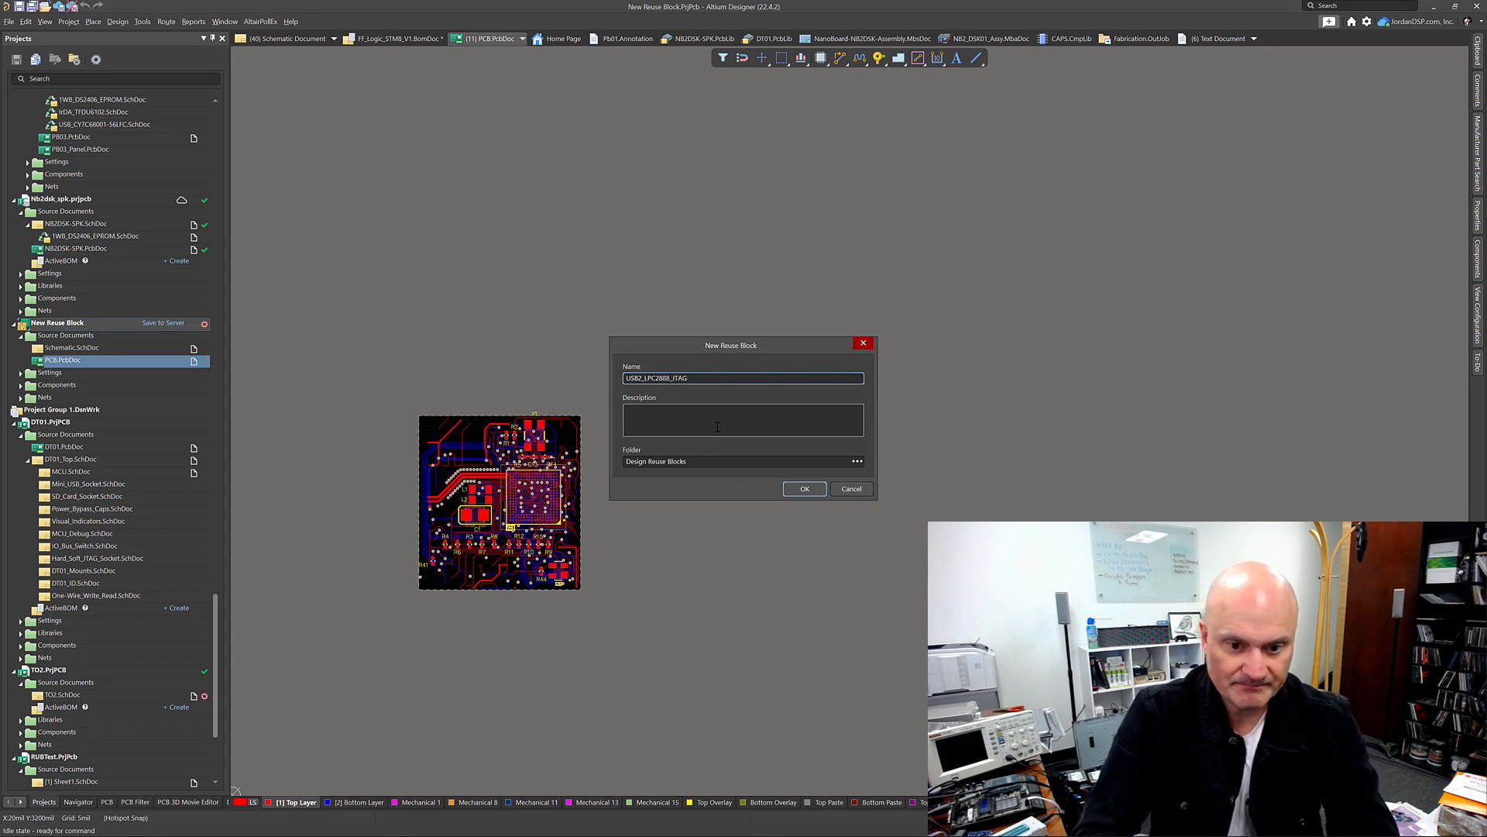
{"action": "left_click", "coordinate": [717, 426]}
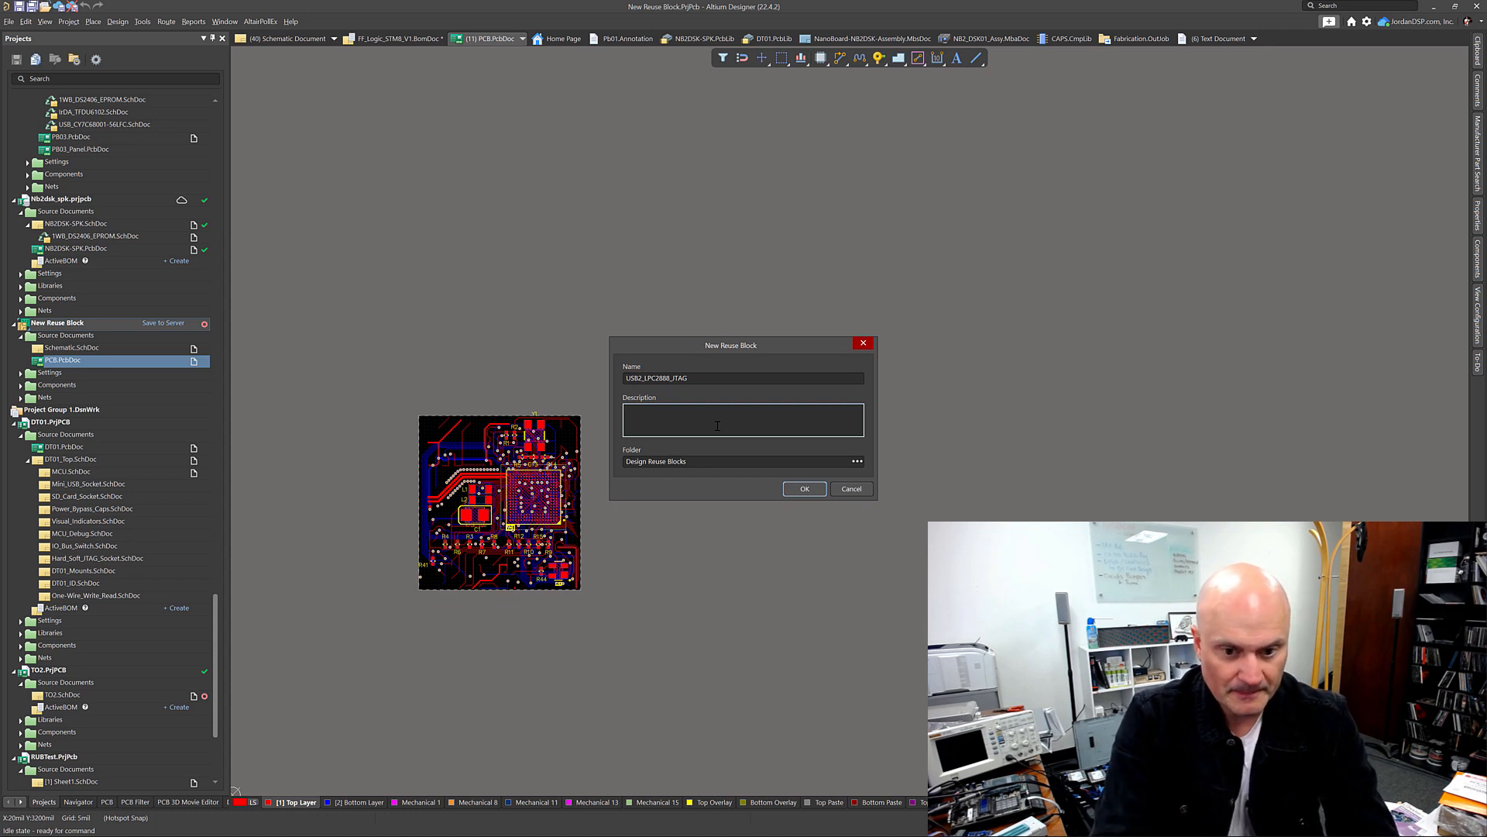
Step: Keep the Design Reuse Blocks folder, enter the description "Taken from DT01 JTAG adapter." and confirm the new reuse block
{"action": "left_click", "coordinate": [856, 462]}
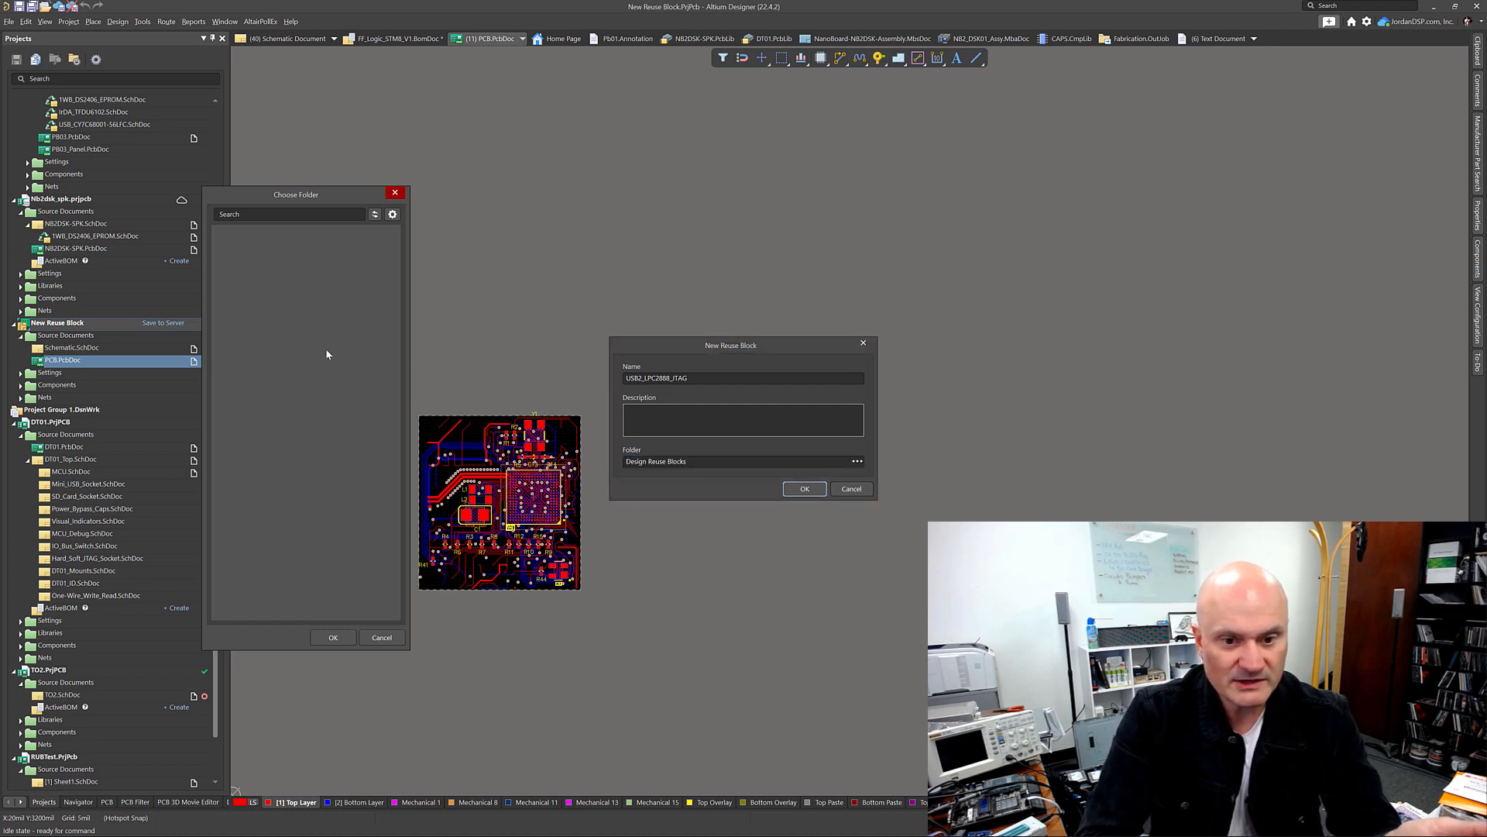
{"action": "left_click", "coordinate": [384, 637]}
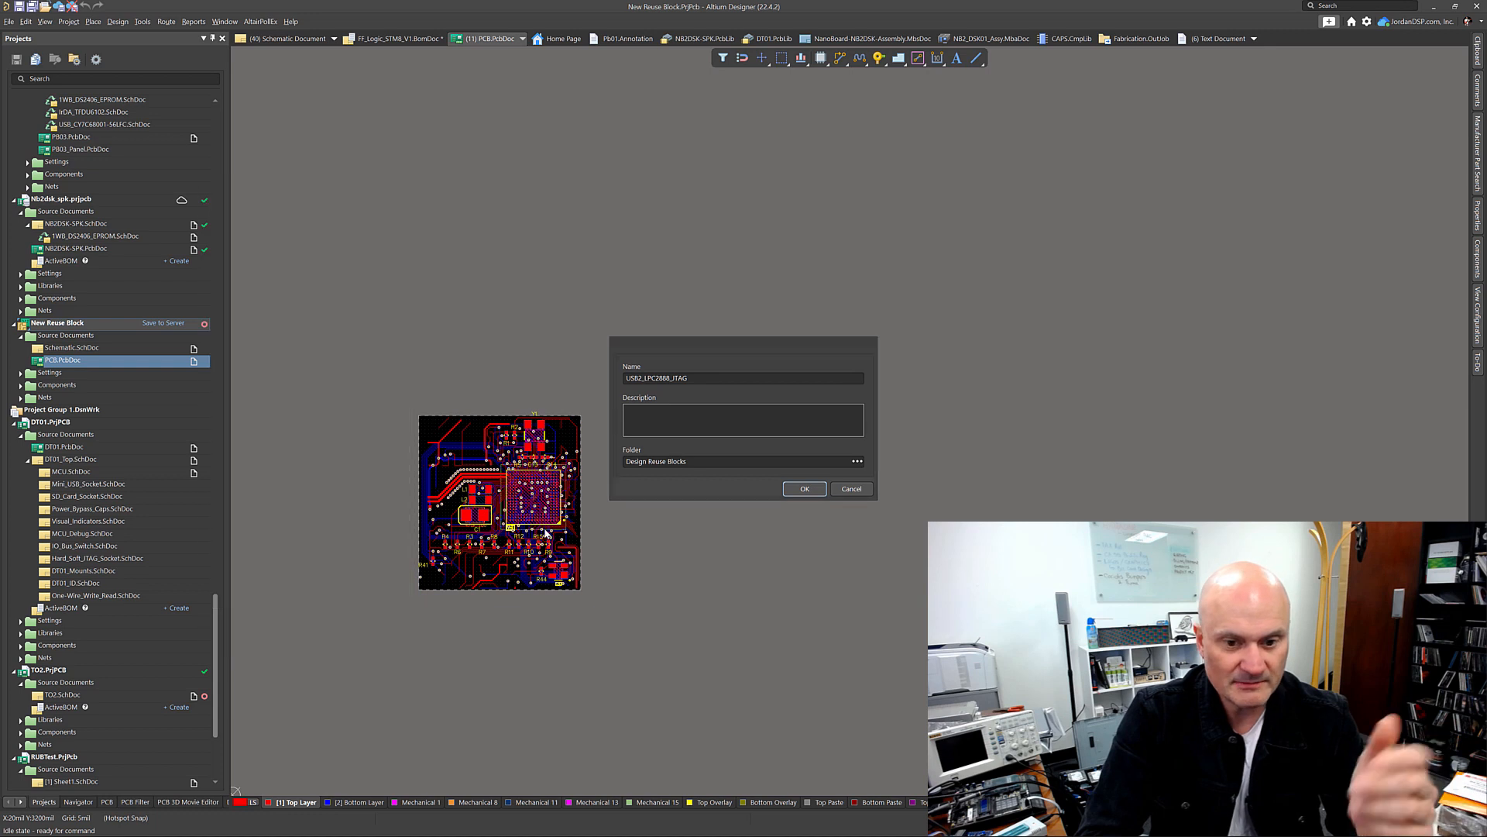
{"action": "left_click", "coordinate": [665, 420]}
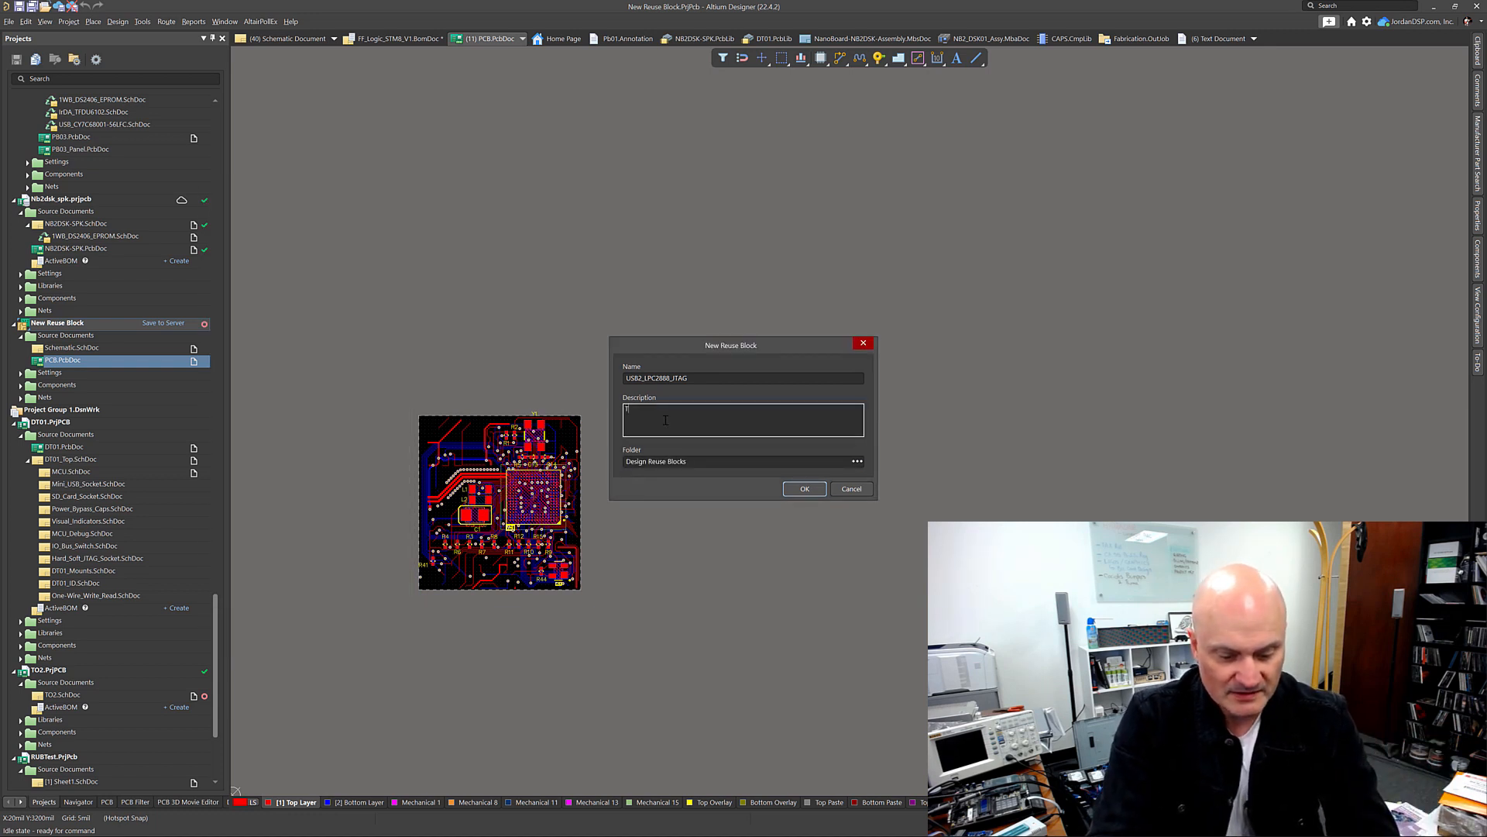
{"action": "type", "text": "aken from D"}
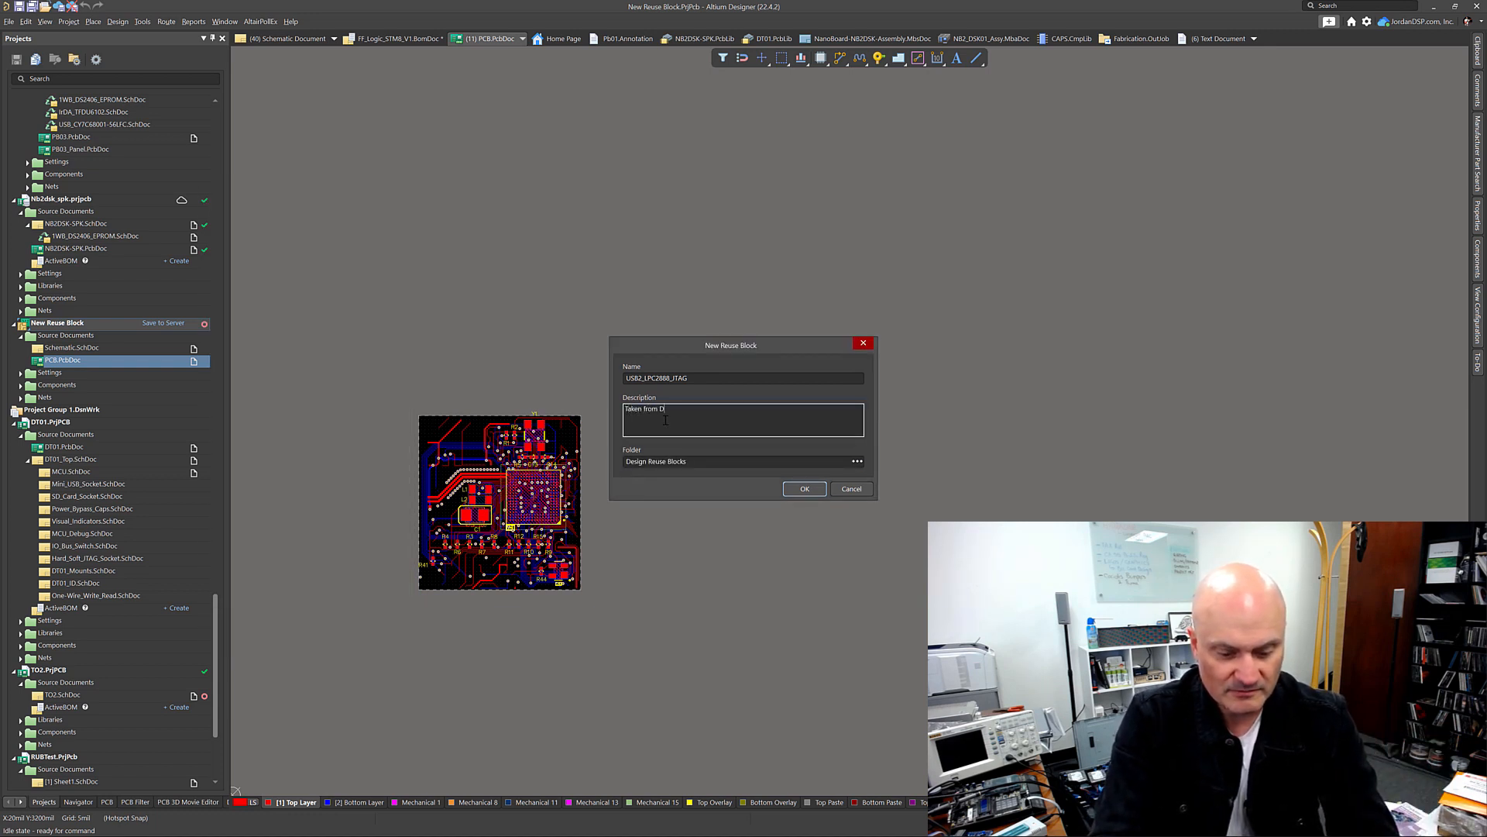
{"action": "type", "text": "T01"}
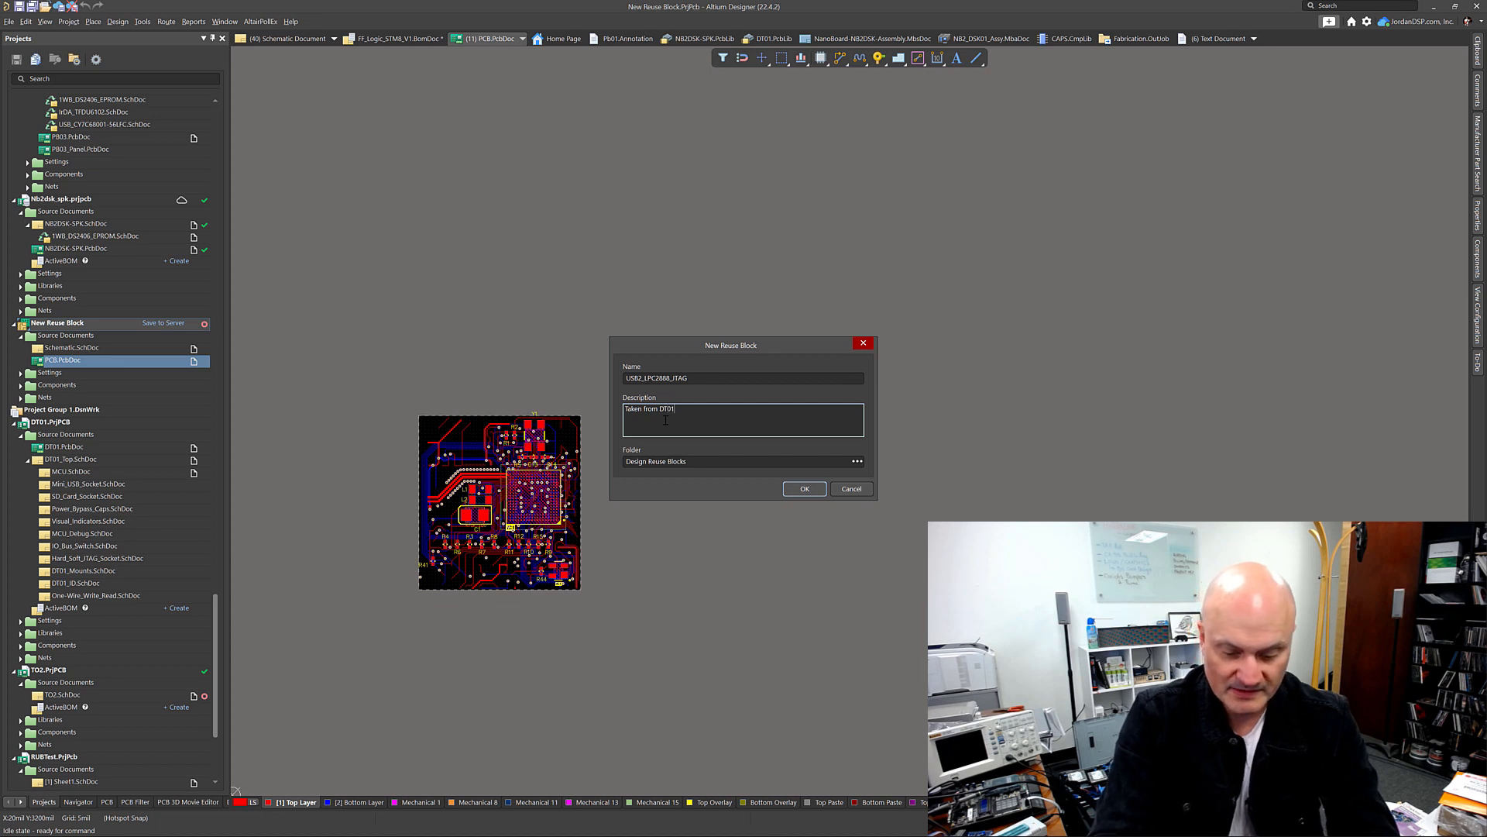
{"action": "type", "text": " JTAG a"}
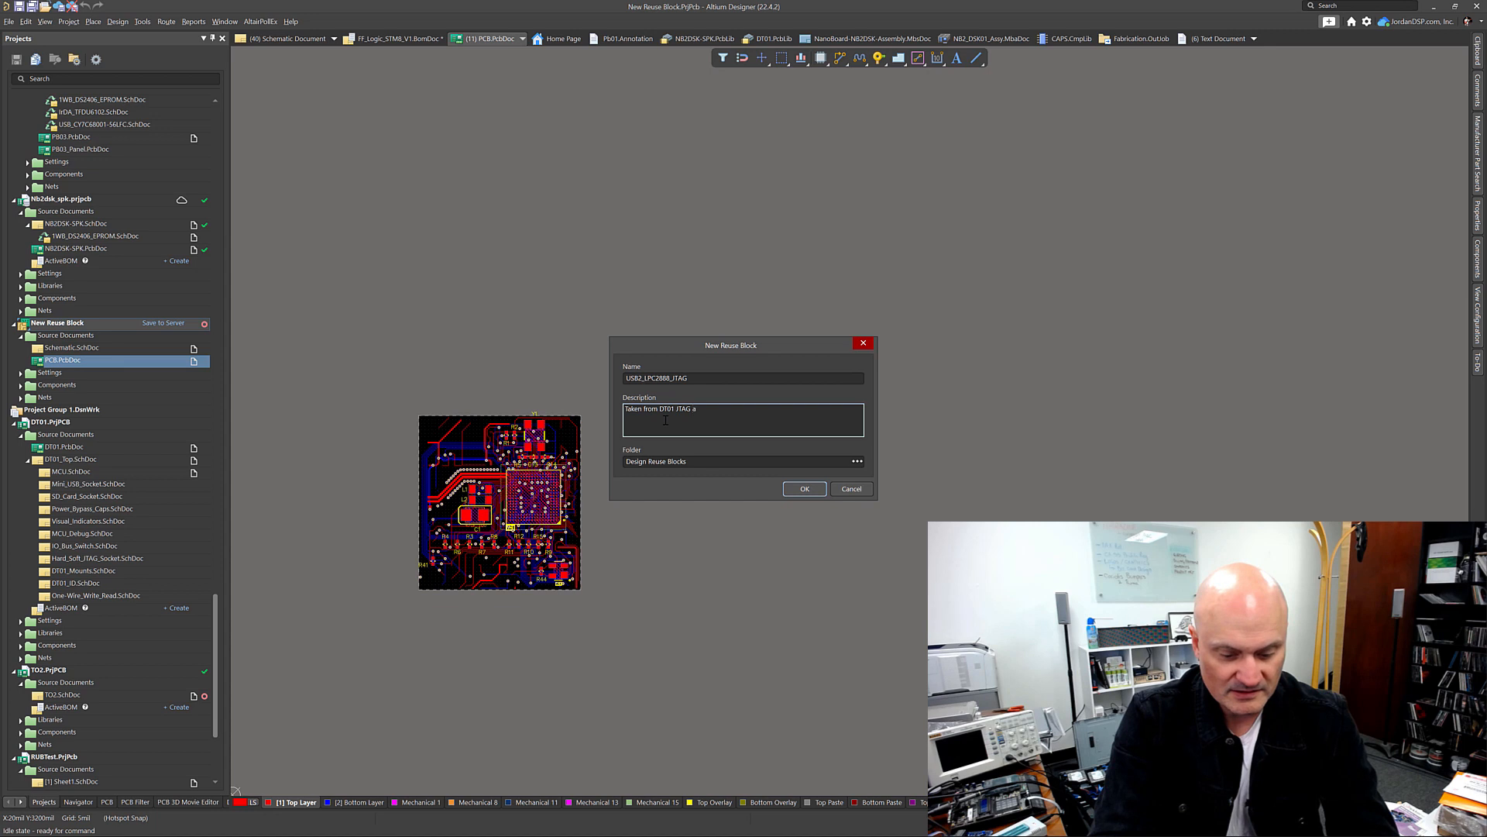
{"action": "type", "text": "dapter"}
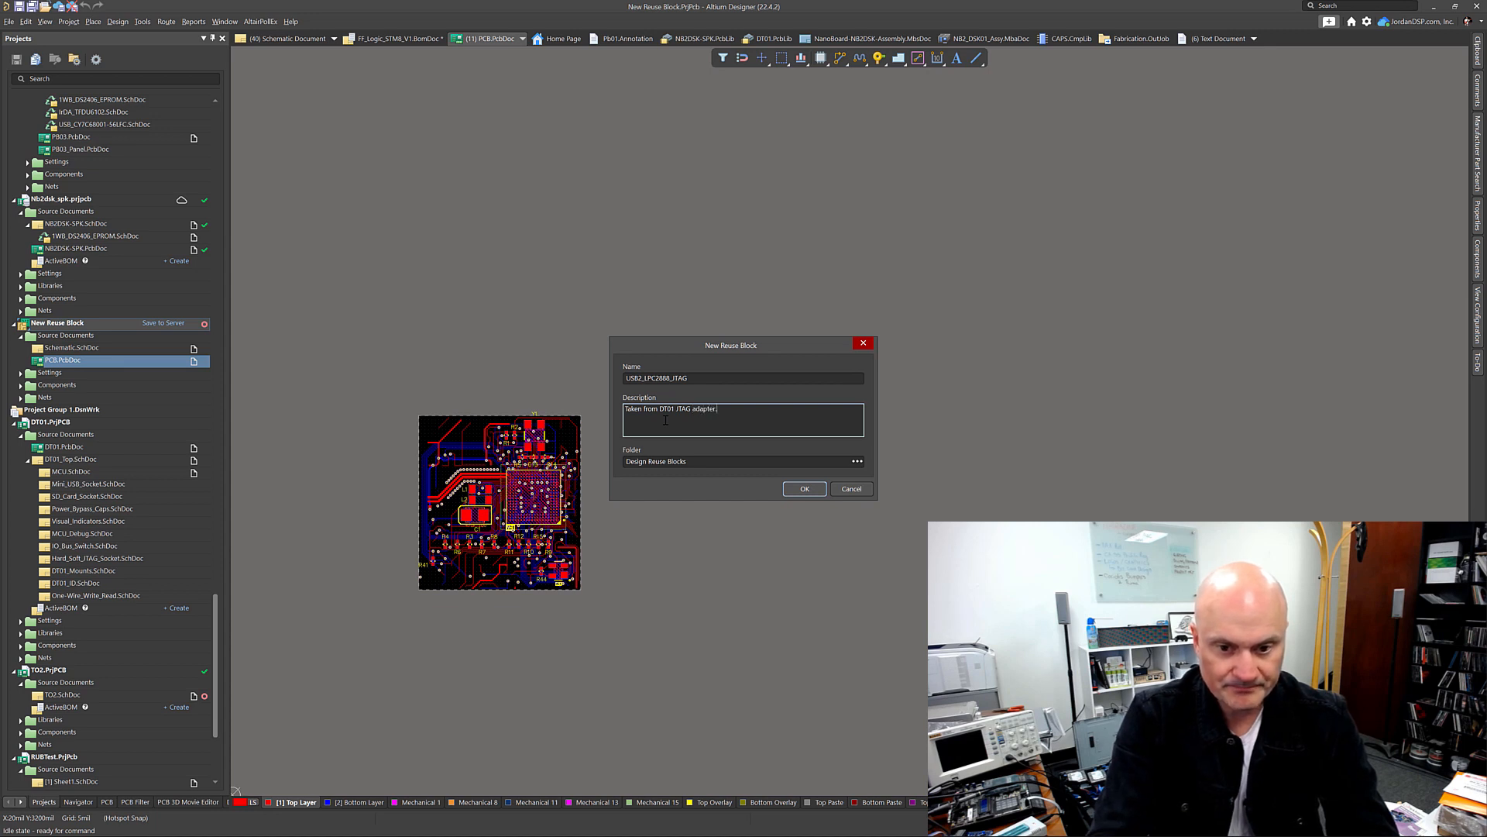
{"action": "type", "text": "."}
{"action": "left_click", "coordinate": [805, 489]}
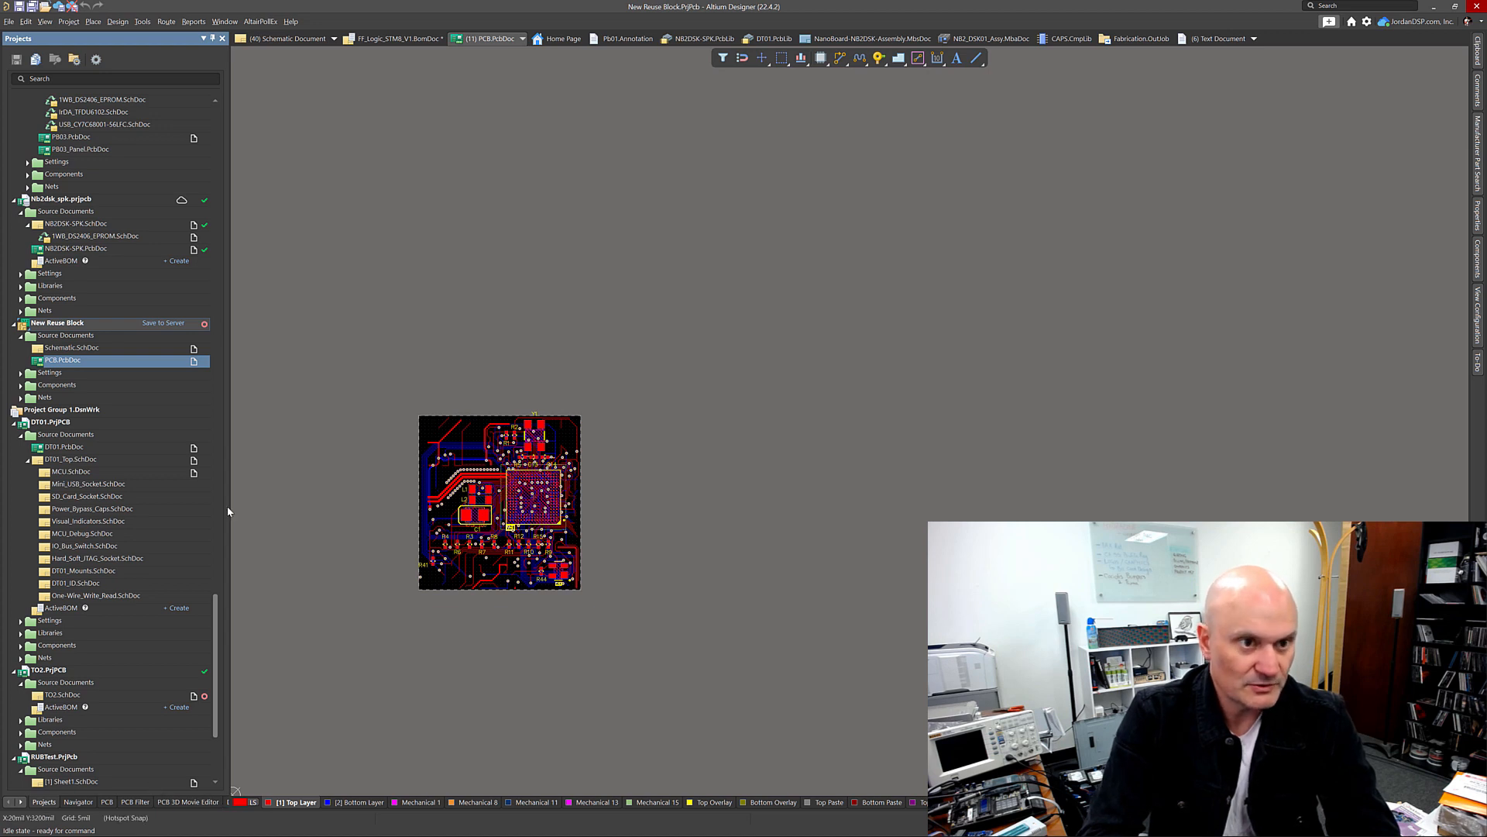
Step: Close the New Reuse Block project and switch to the Design Reuse panel
{"action": "right_click", "coordinate": [53, 323]}
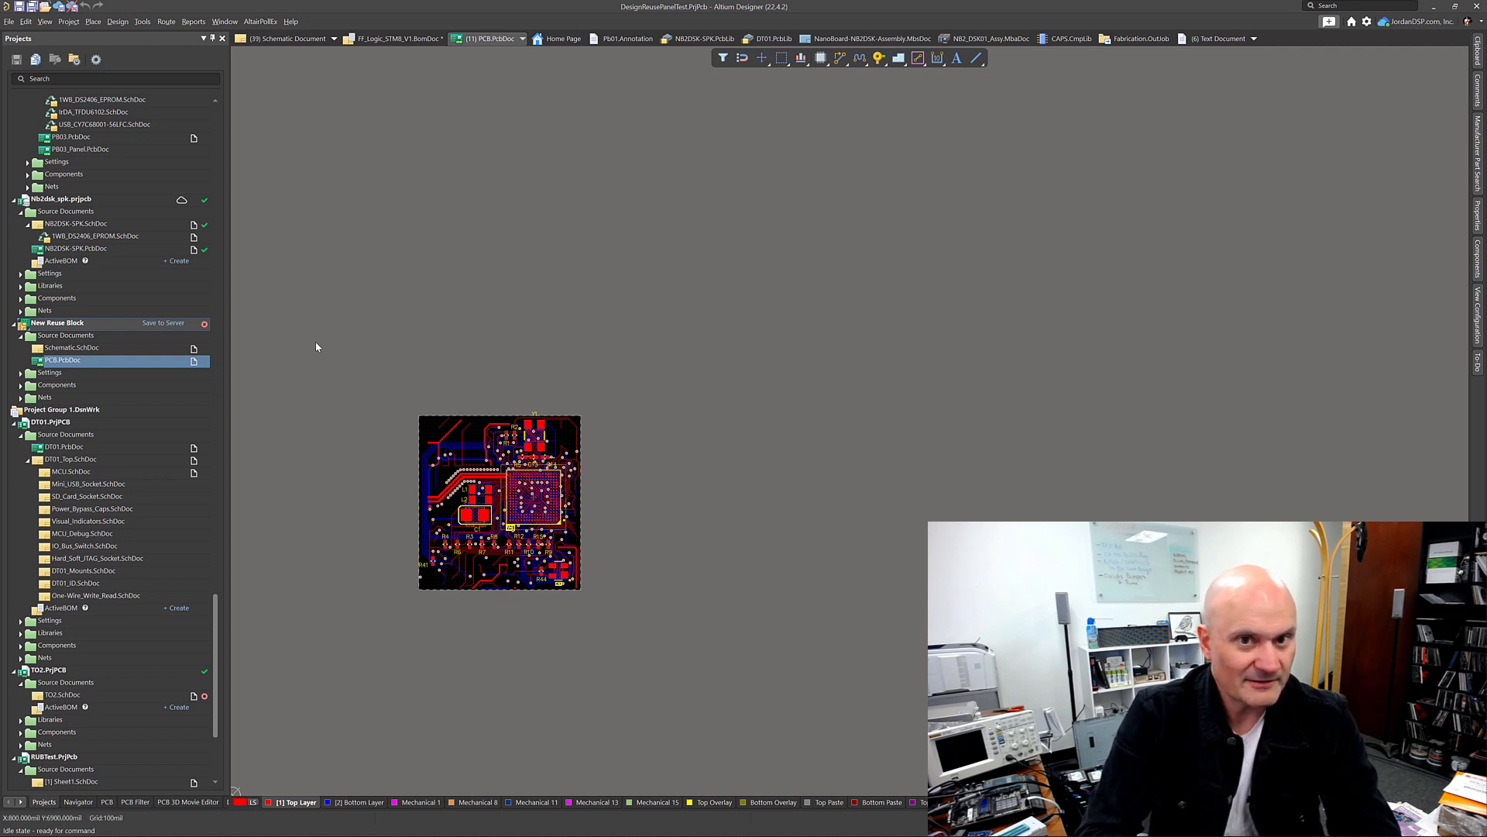
{"action": "left_click", "coordinate": [168, 326]}
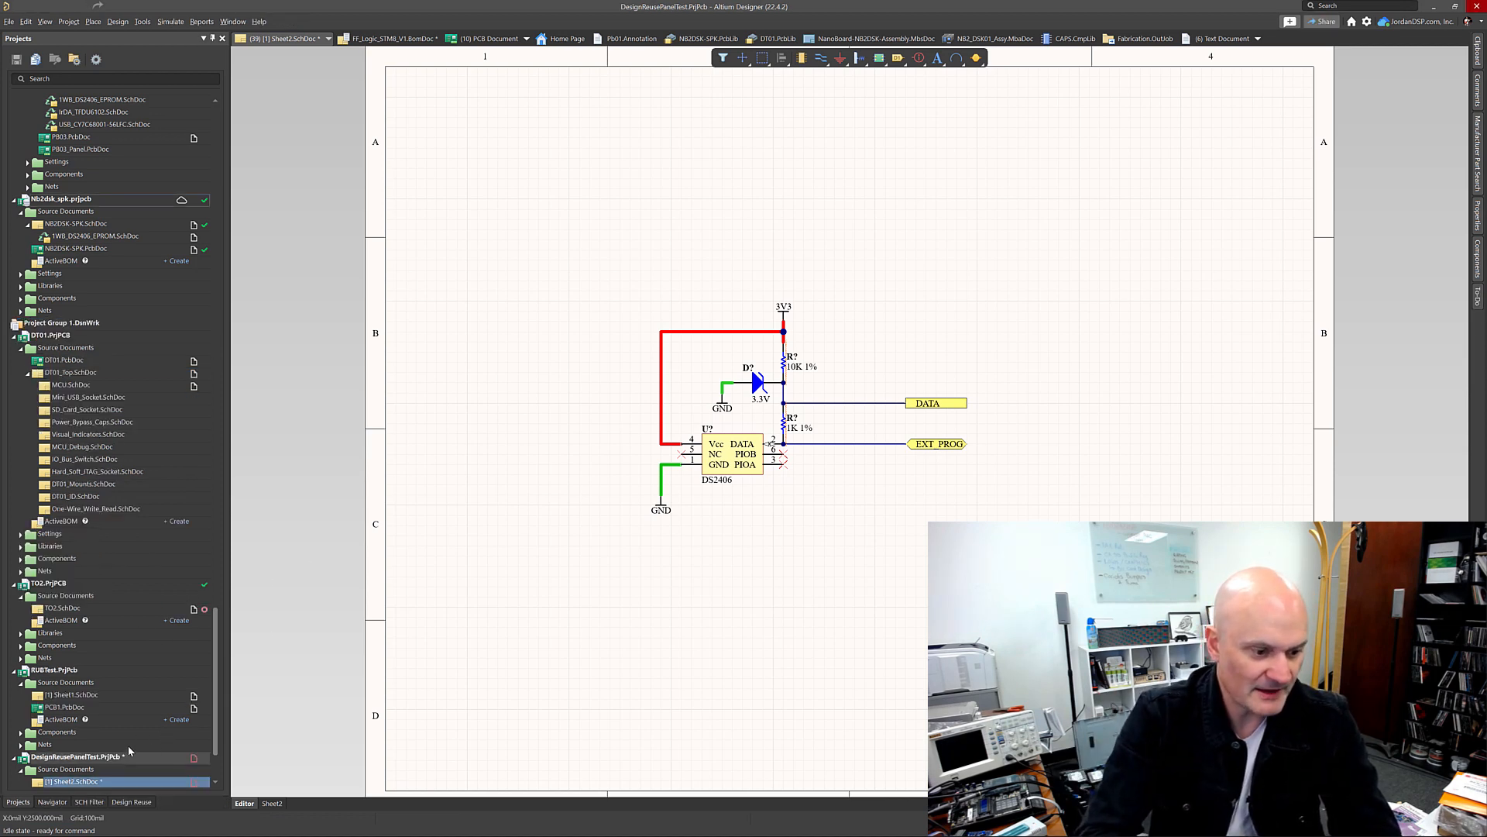
{"action": "left_click", "coordinate": [131, 802]}
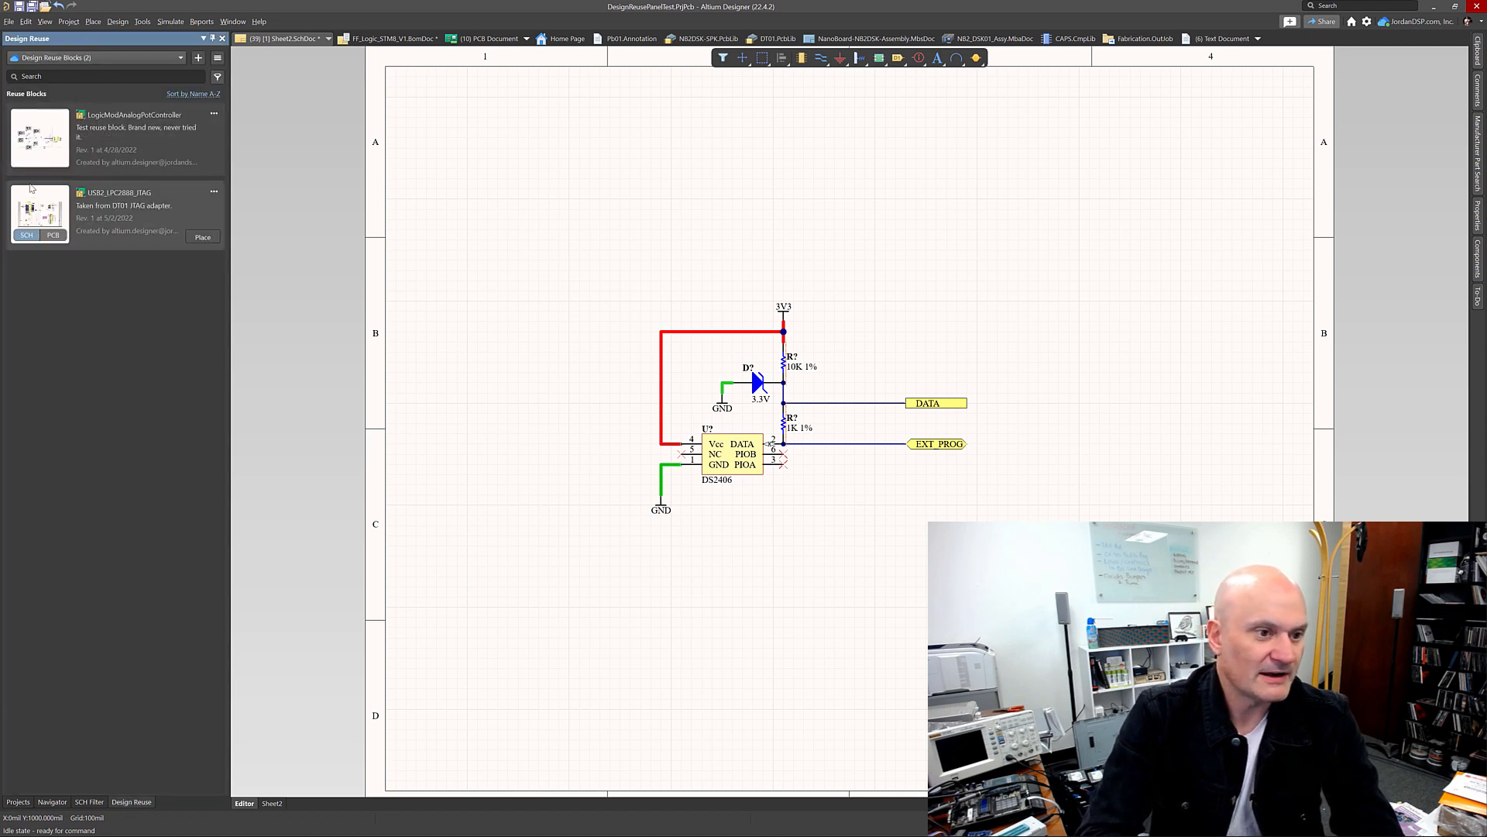